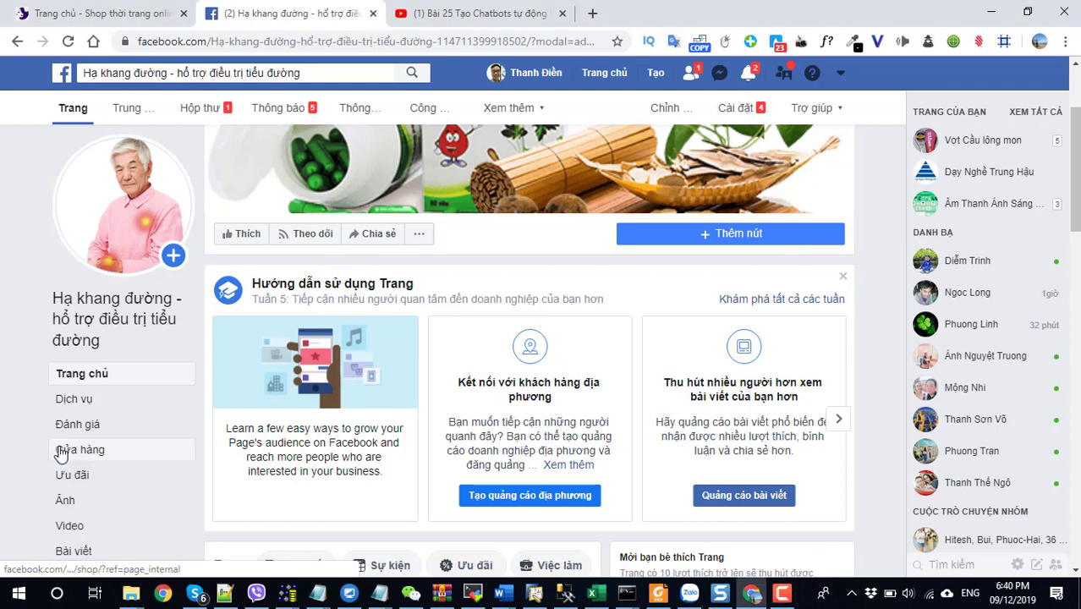
# Set up the page's shop: accept the seller terms, use Nhắn tin mua payment and Đồng Việt Nam currency.
pyautogui.click(84, 453)
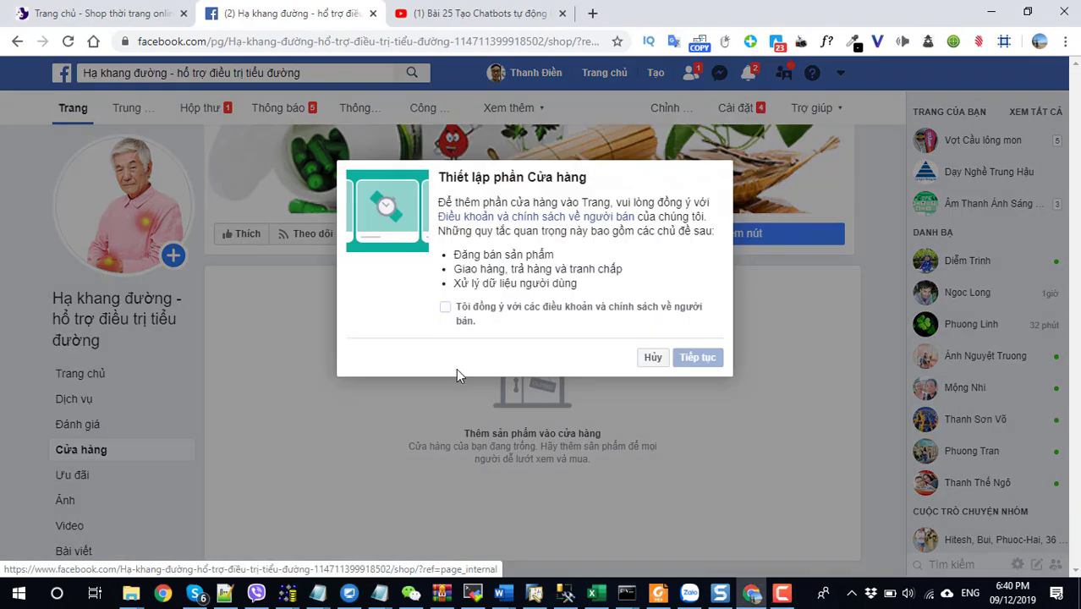
pyautogui.click(445, 307)
pyautogui.click(696, 359)
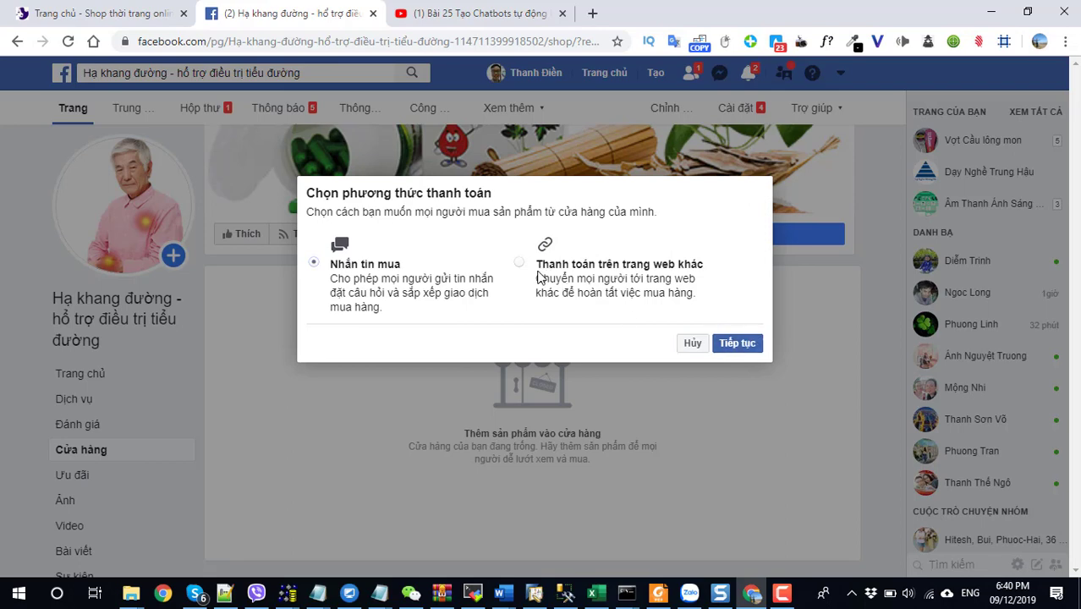
pyautogui.click(731, 343)
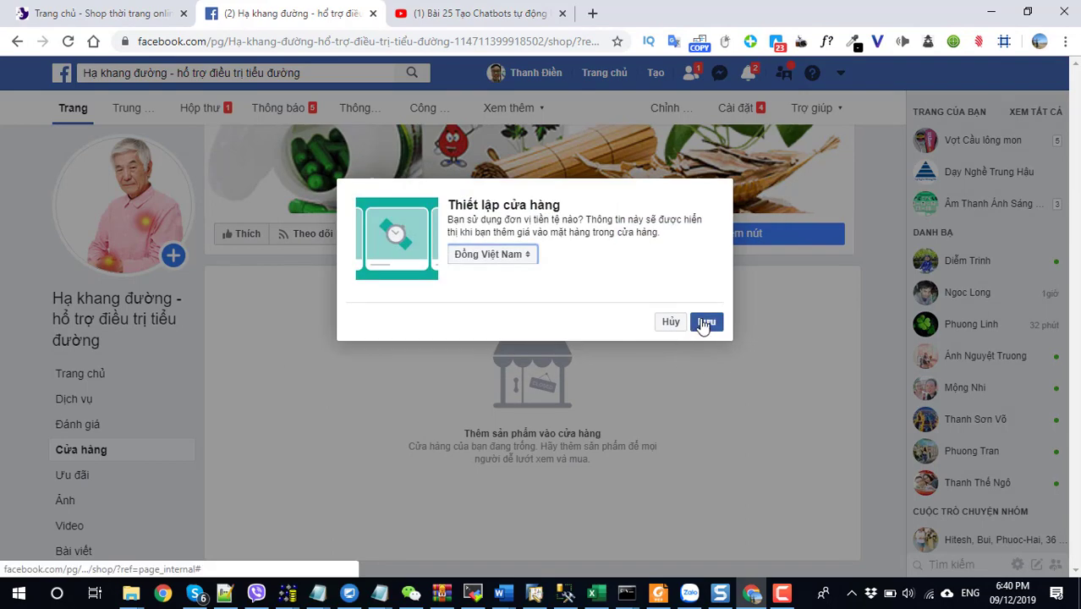
pyautogui.click(702, 323)
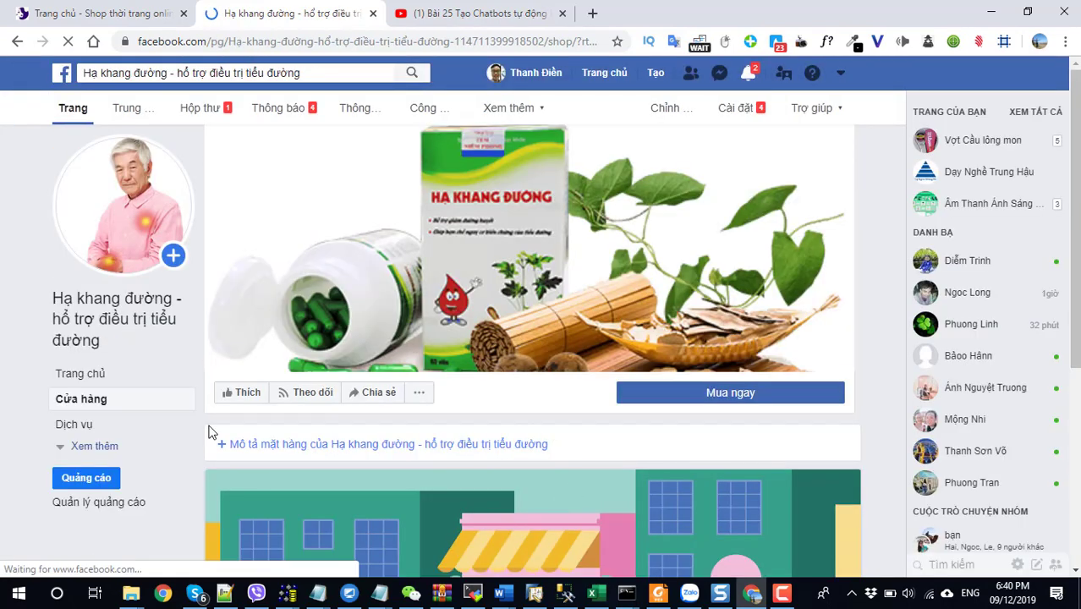
# Review the empty Facebook shop page, then browse the thoitrang storefront homepage.
pyautogui.scroll(-5, 212, 431)
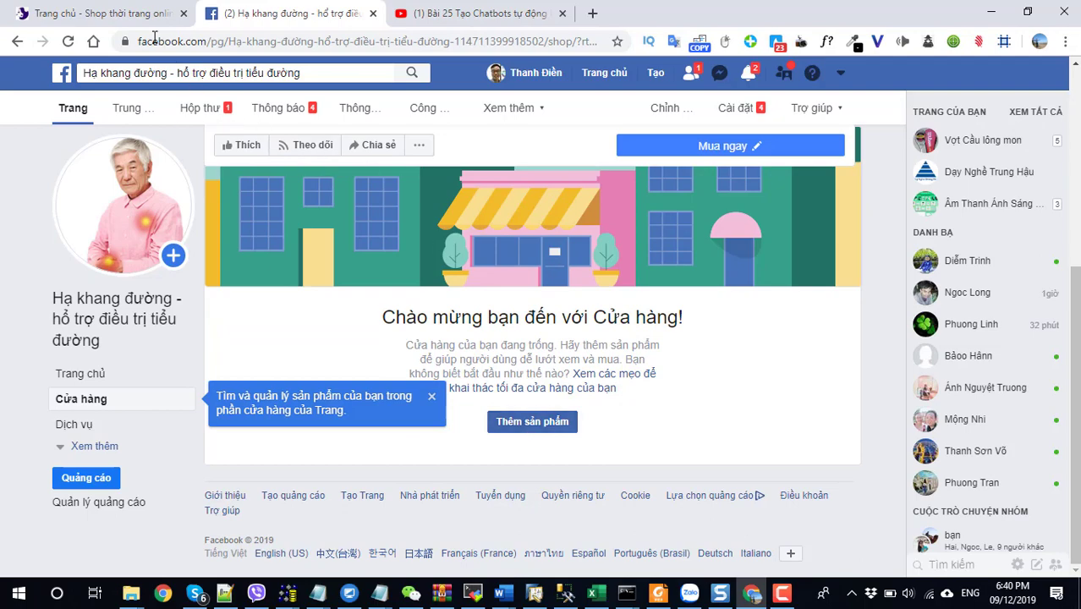
pyautogui.click(127, 15)
pyautogui.scroll(-5, 636, 391)
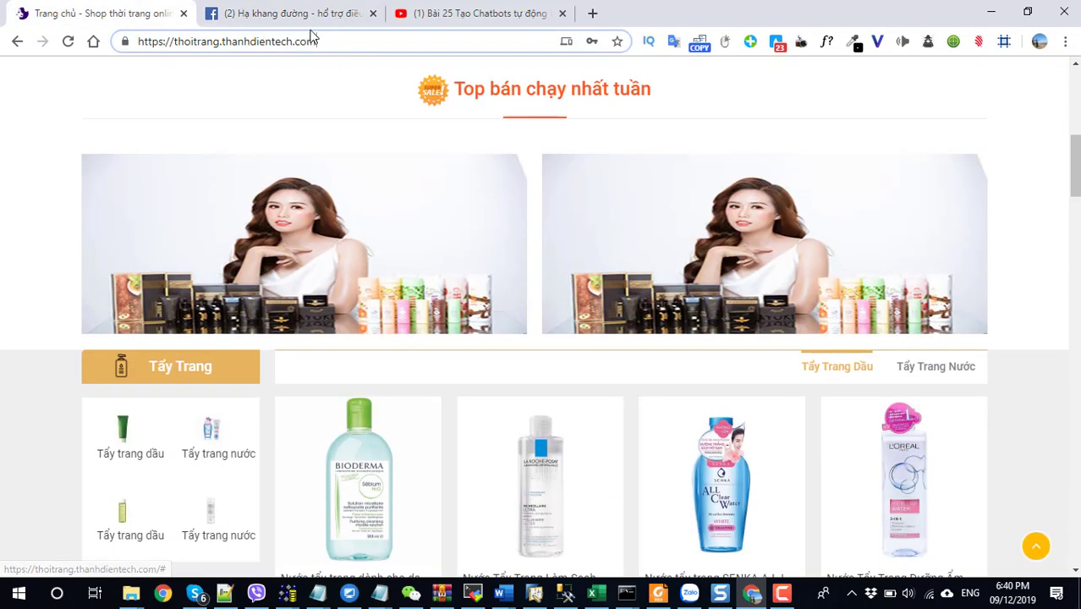
pyautogui.click(296, 14)
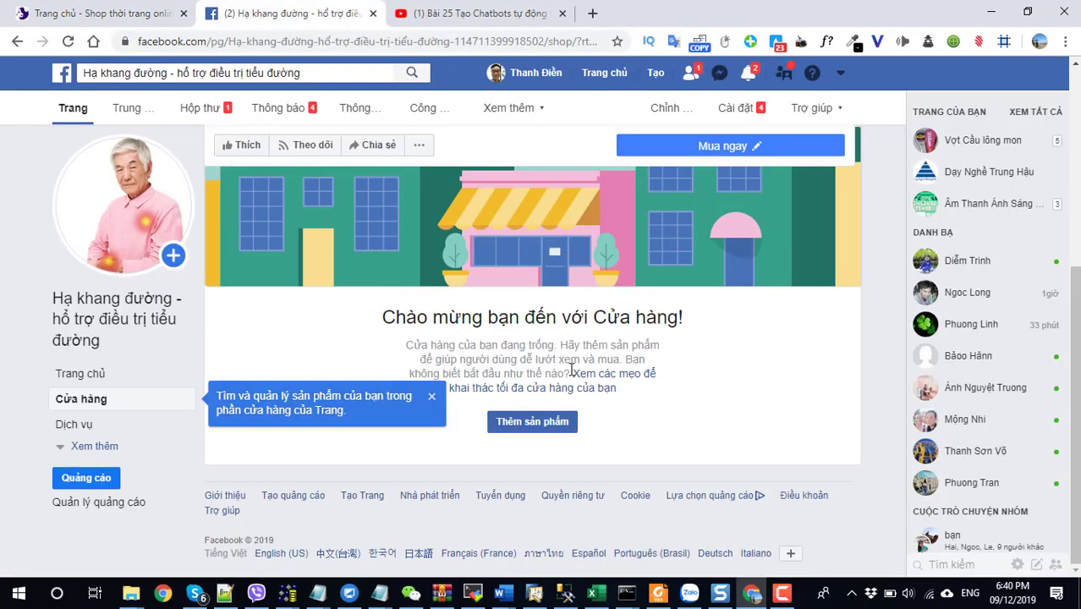
pyautogui.click(89, 17)
pyautogui.scroll(-10, 423, 372)
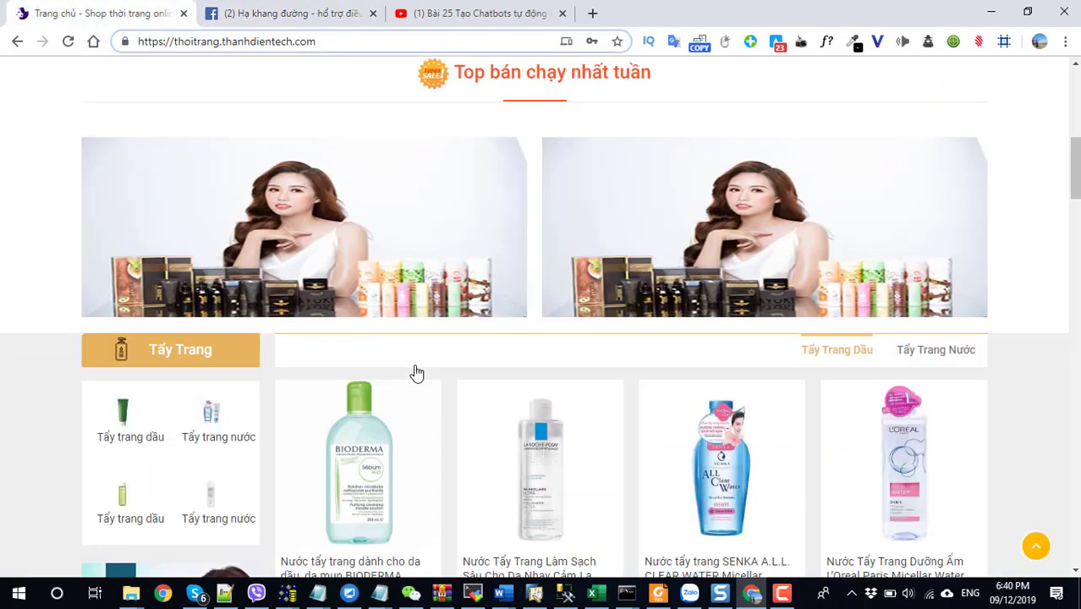
pyautogui.scroll(10, 443, 377)
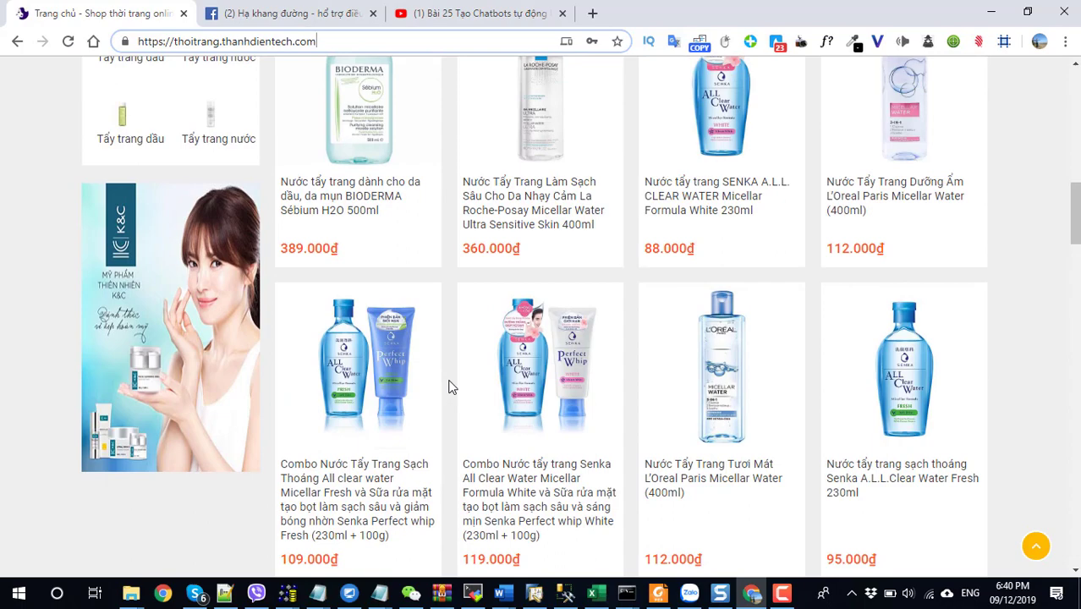
pyautogui.scroll(15, 449, 387)
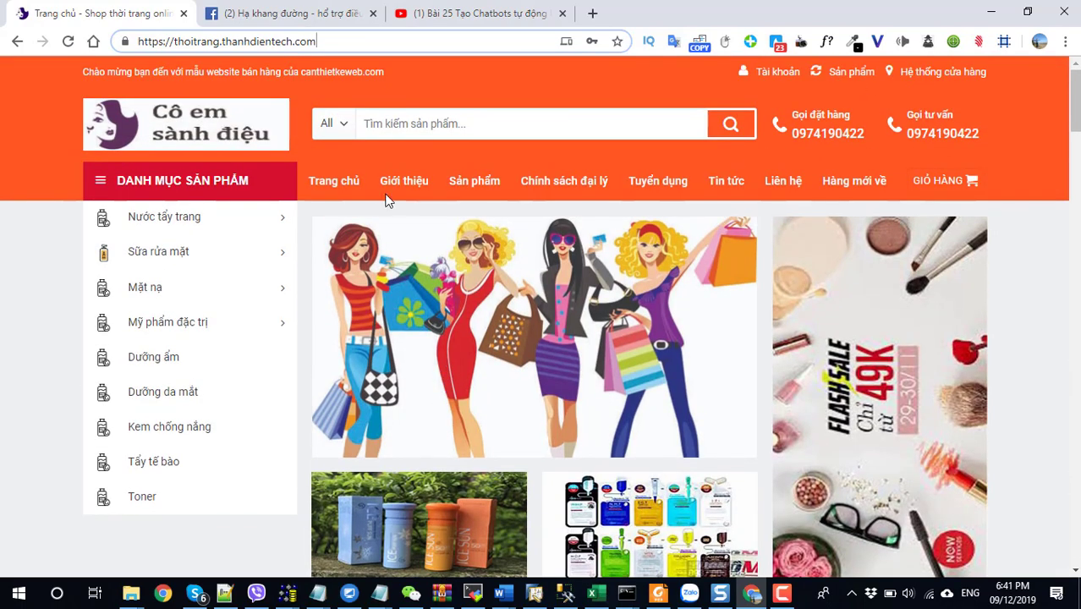
# Go to the fashion site's /wp-admin/ address and log in to WordPress.
pyautogui.write('/')
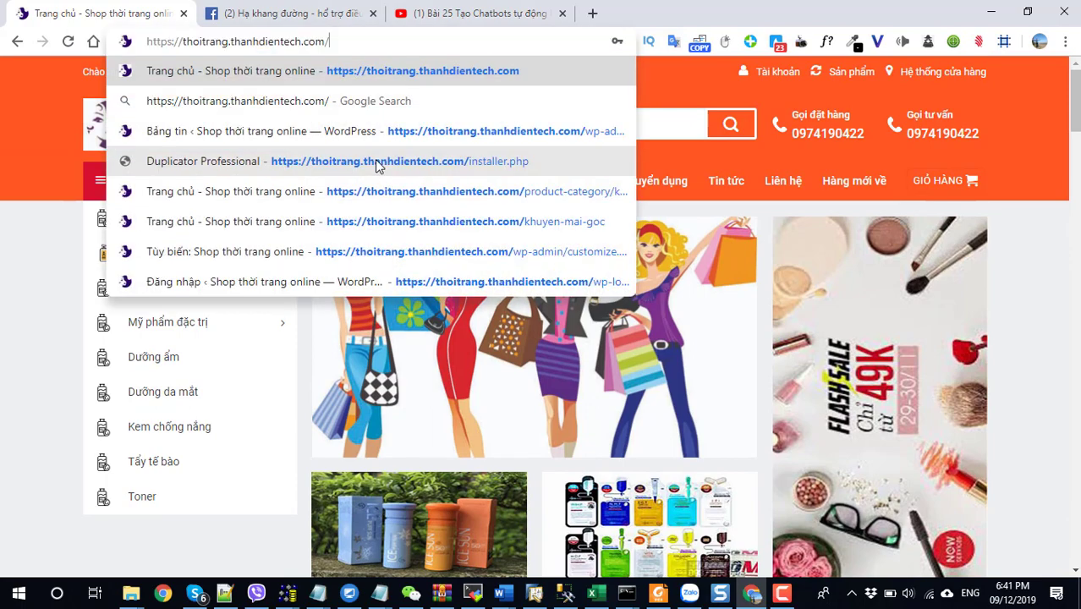
pyautogui.press('Down')
pyautogui.press('Down')
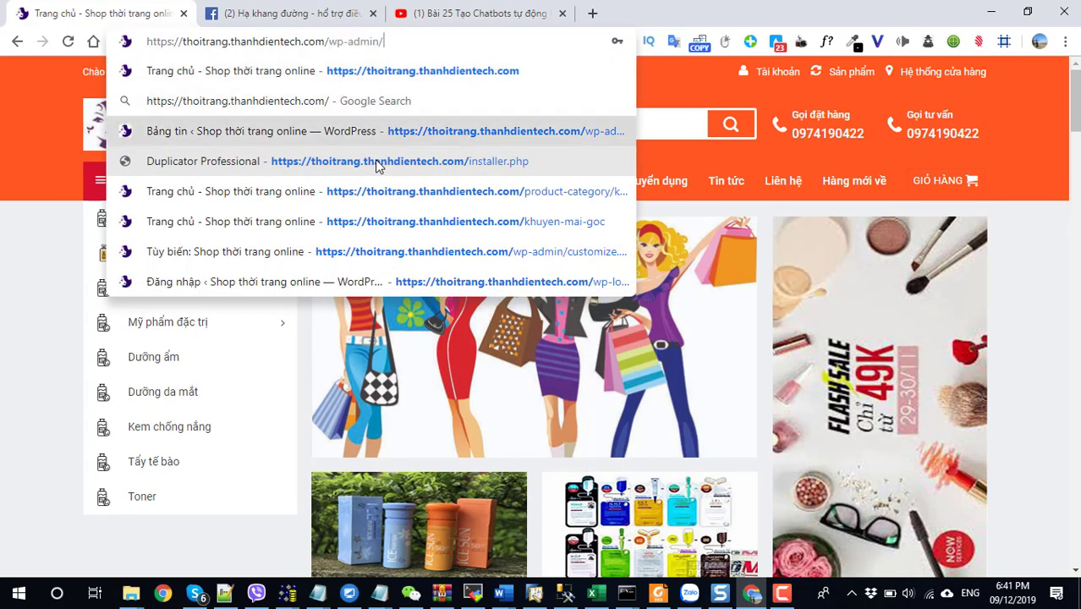
pyautogui.press('Return')
pyautogui.click(288, 13)
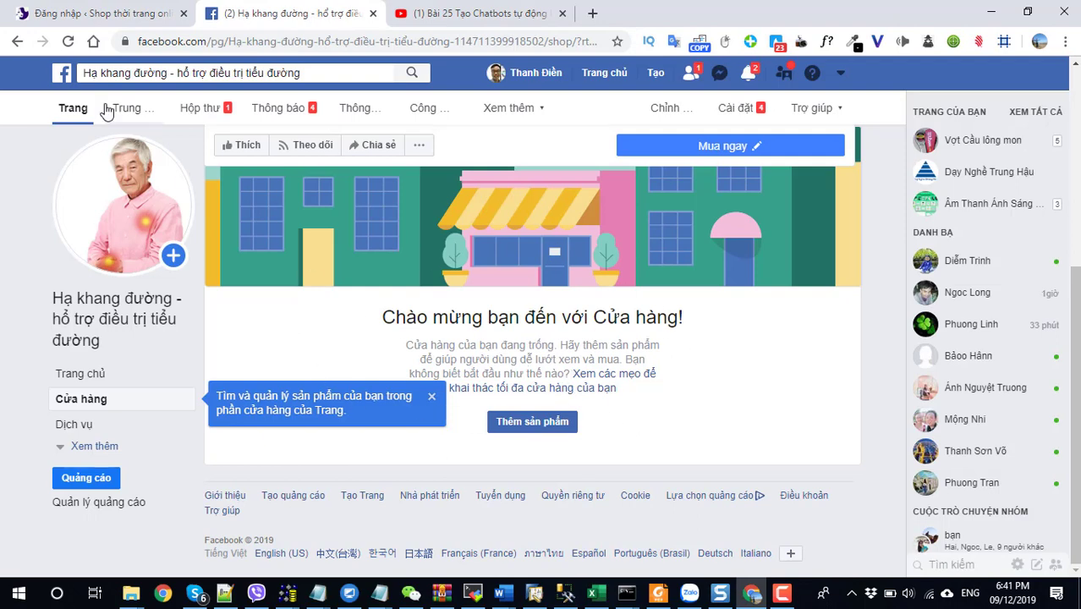
pyautogui.click(95, 13)
pyautogui.click(611, 390)
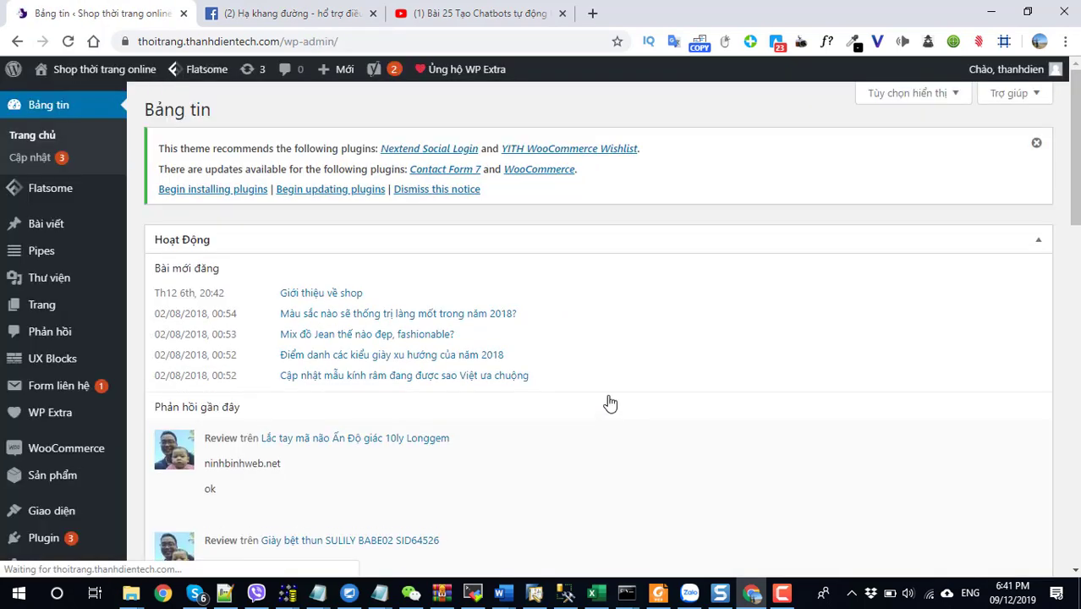
# Open the Plugin > Cài mới (Add Plugins) page.
pyautogui.scroll(-5, 608, 403)
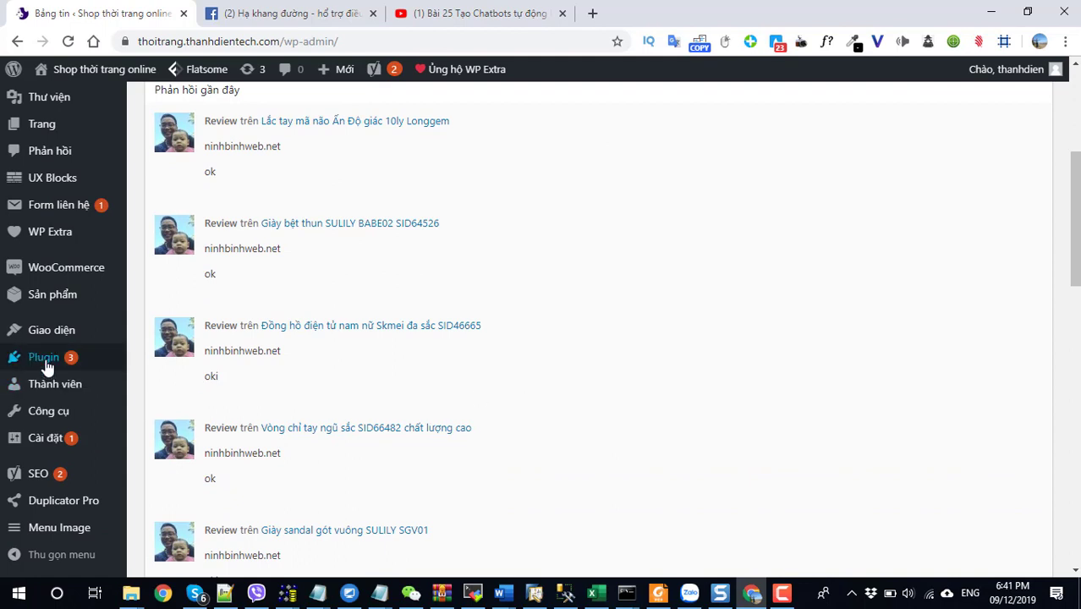
pyautogui.moveTo(88, 372)
pyautogui.click(155, 384)
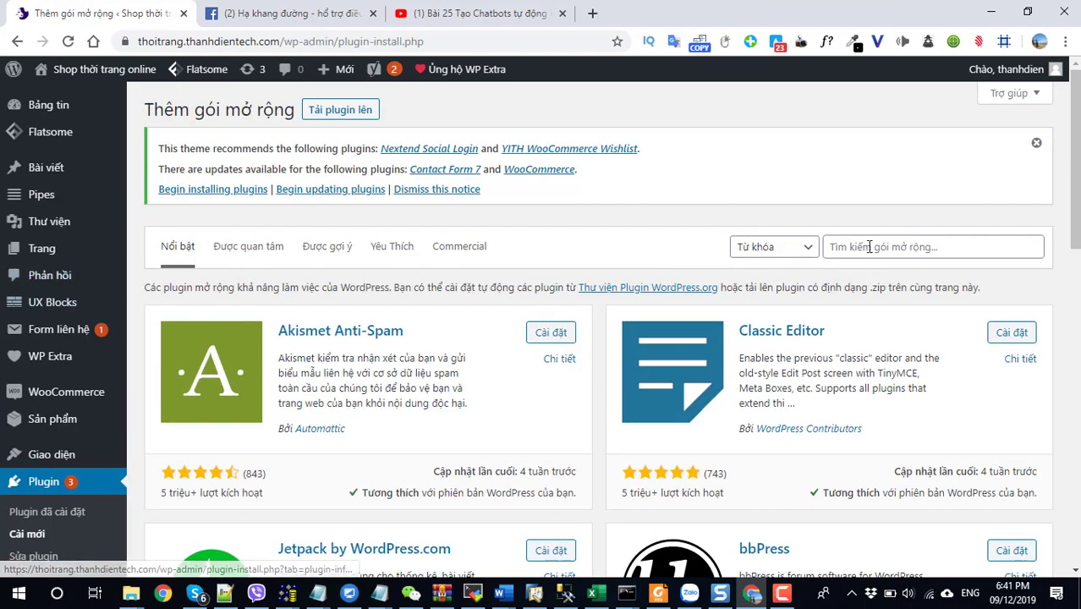
# Search the plugin directory for 'facebook woocommerce' using the suggestion list.
pyautogui.click(869, 247)
pyautogui.write('face')
pyautogui.press('Down')
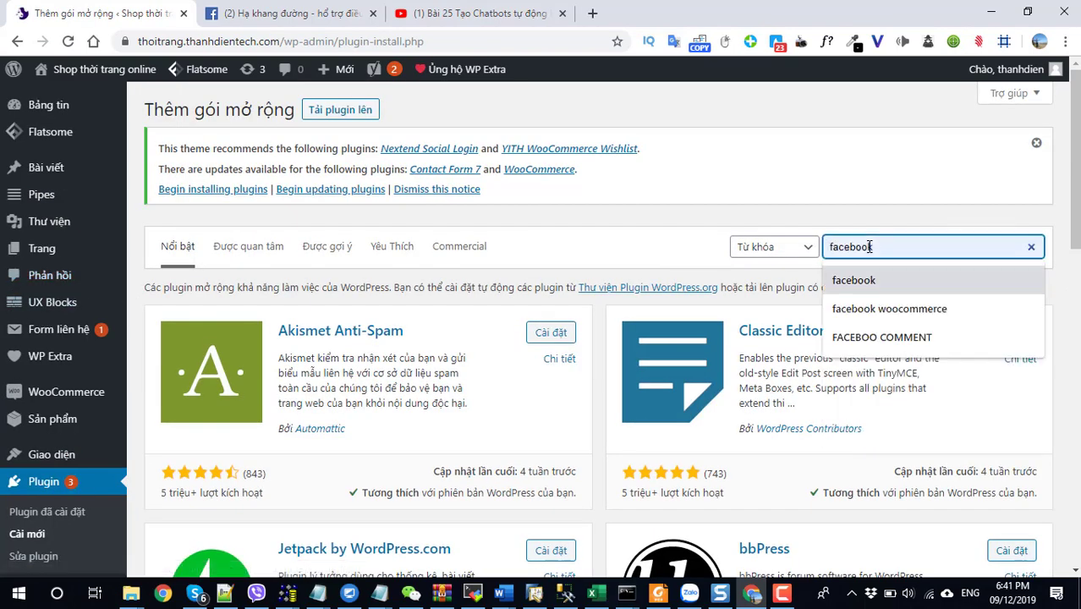
pyautogui.press('Down')
pyautogui.press('Return')
pyautogui.write('e')
pyautogui.press('BackSpace')
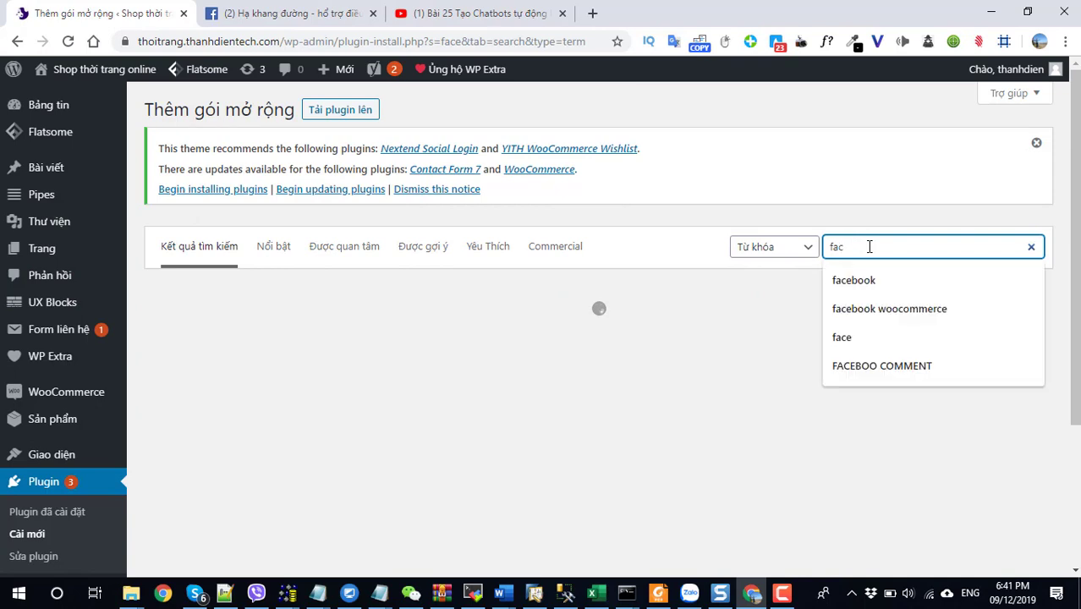
pyautogui.press('Down')
pyautogui.press('Down')
pyautogui.press('Escape')
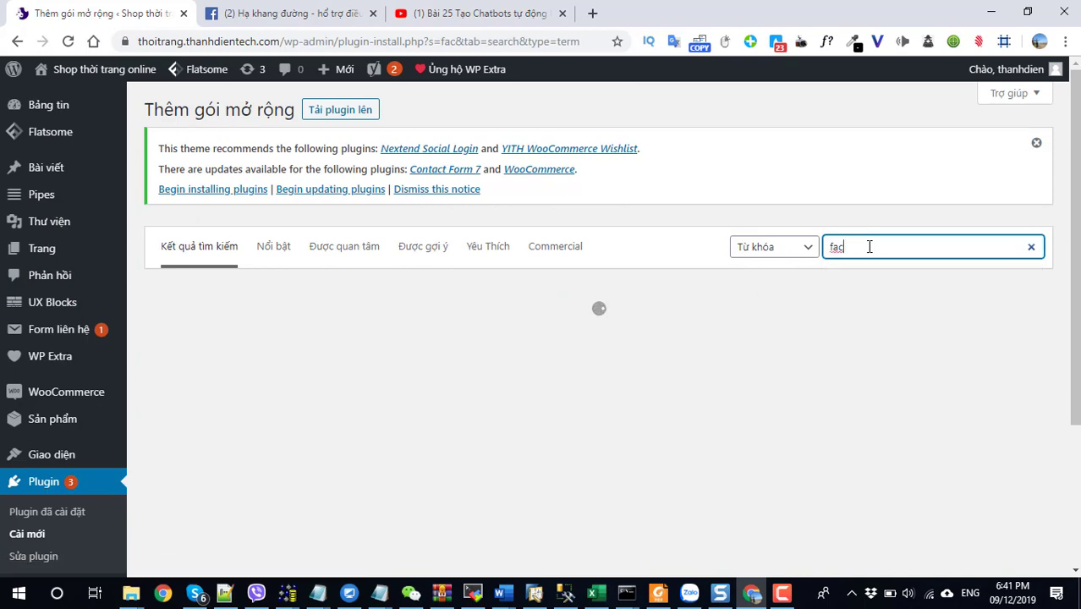
pyautogui.press('BackSpace')
pyautogui.press('Down')
pyautogui.press('Down')
pyautogui.press('Escape')
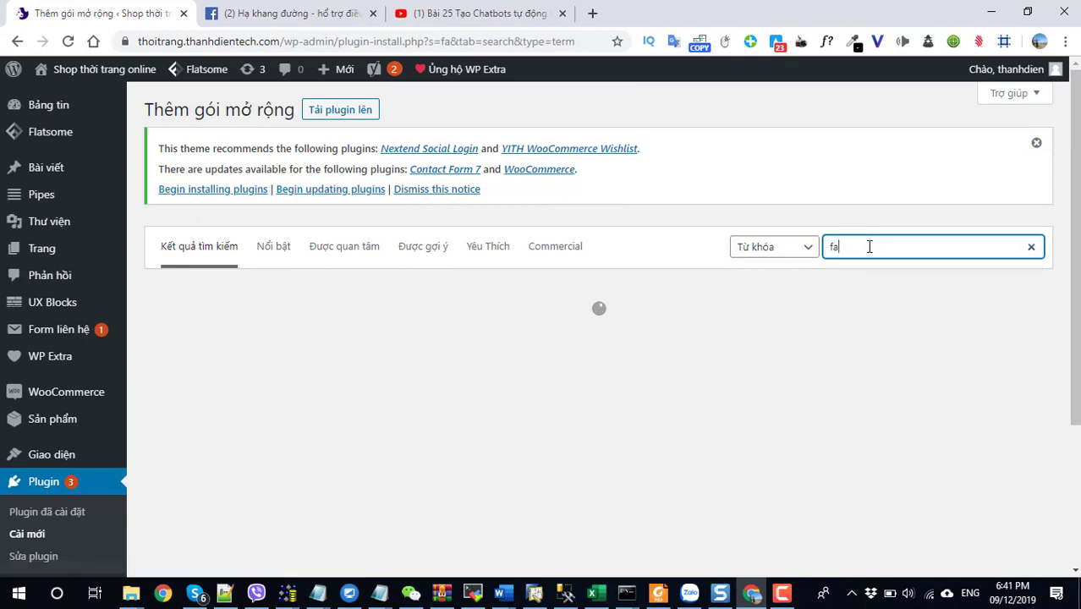
pyautogui.press('Down')
pyautogui.press('Down')
pyautogui.click(879, 308)
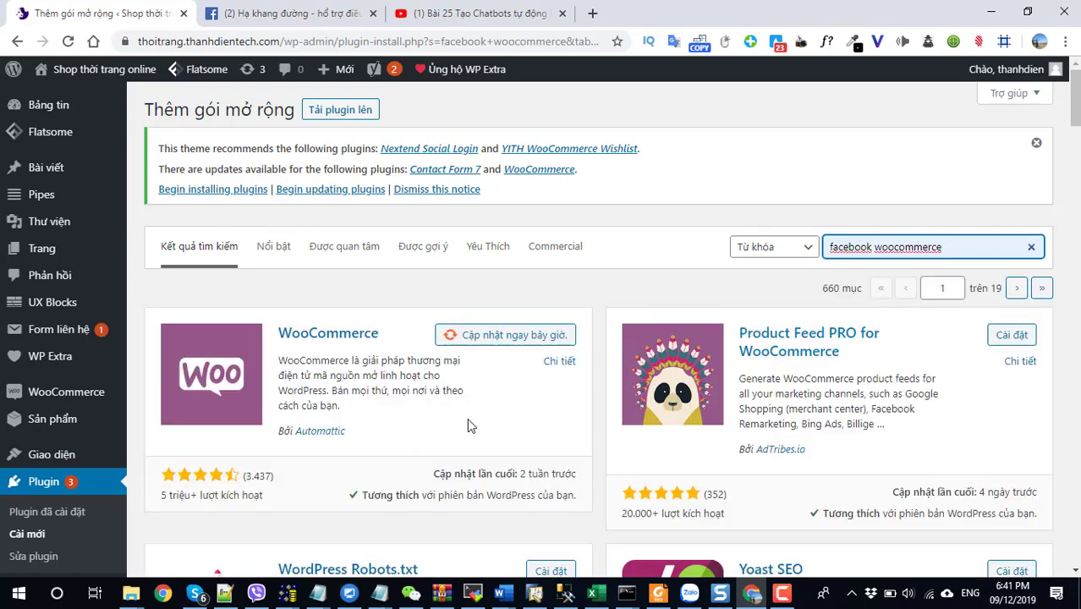
# Locate and highlight the Facebook for WooCommerce plugin among the 660 results.
pyautogui.scroll(-5, 467, 417)
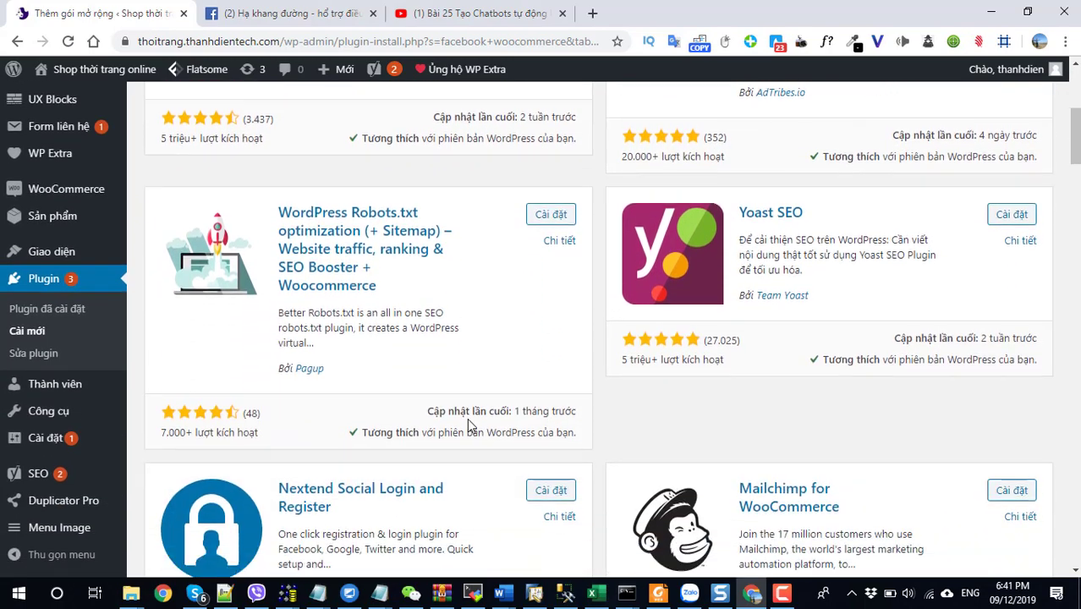
pyautogui.scroll(5, 466, 418)
pyautogui.scroll(-5, 467, 418)
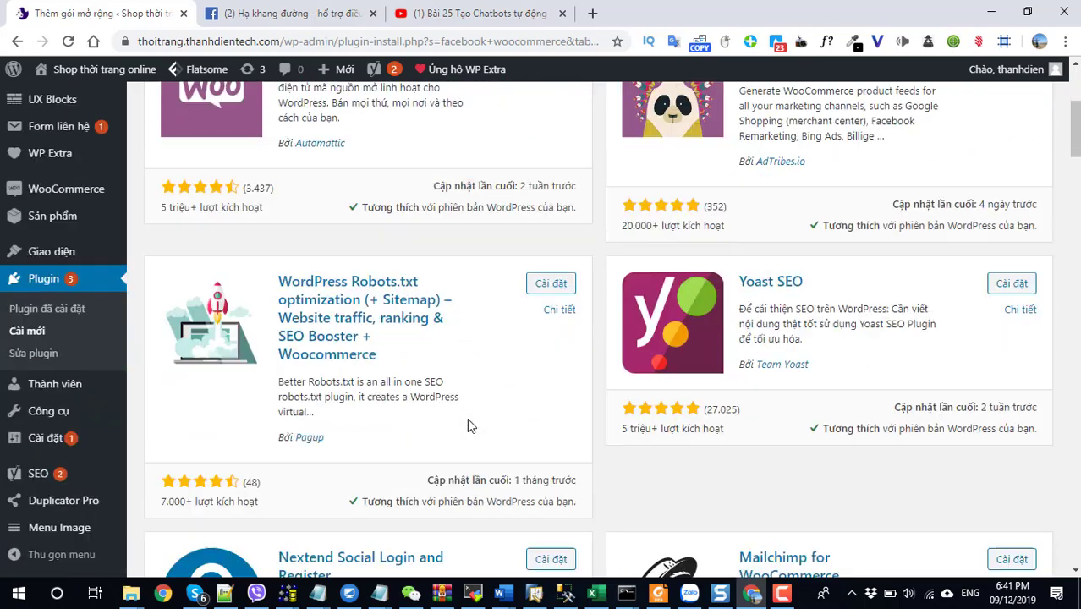
pyautogui.scroll(-8, 467, 418)
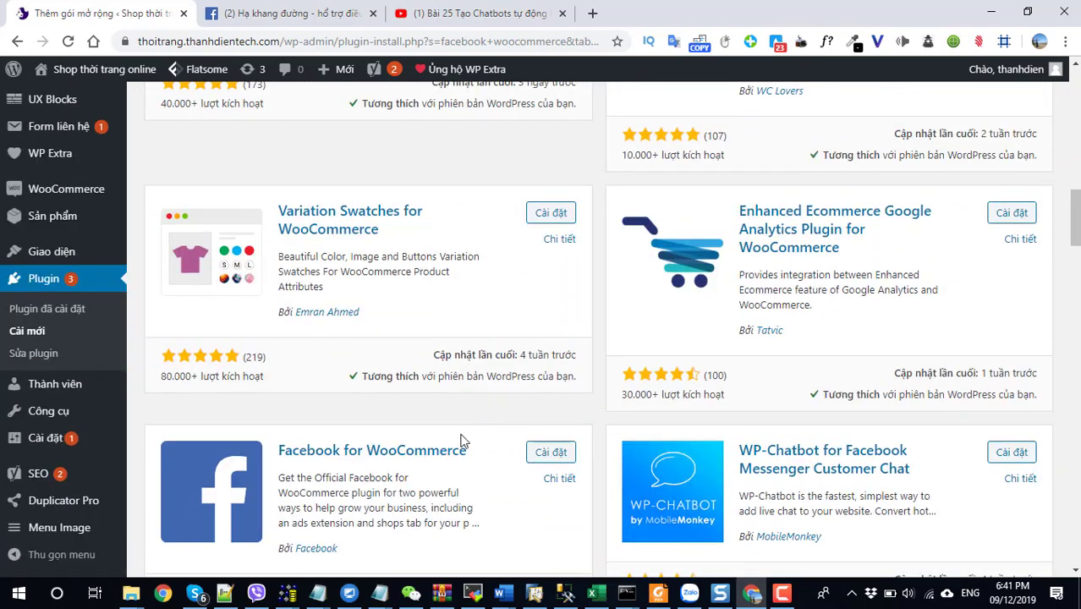
pyautogui.moveTo(492, 455); pyautogui.dragTo(278, 451)
pyautogui.scroll(-2, 338, 508)
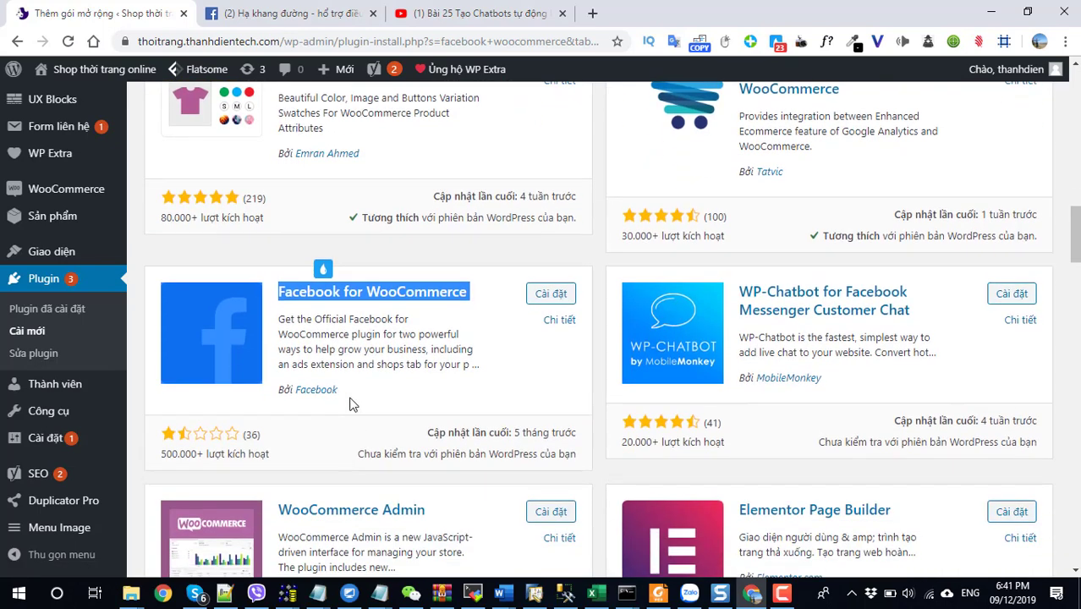
pyautogui.moveTo(337, 390); pyautogui.dragTo(280, 391)
# Install and activate Facebook for WooCommerce 1.9.15, then open its Settings from the plugin list.
pyautogui.click(536, 297)
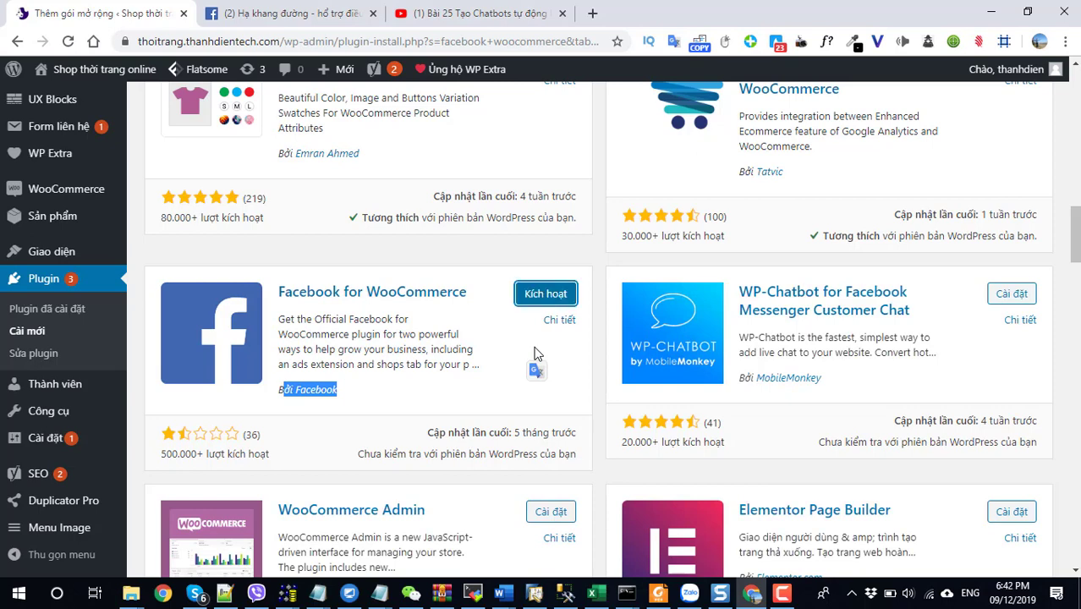
pyautogui.click(542, 301)
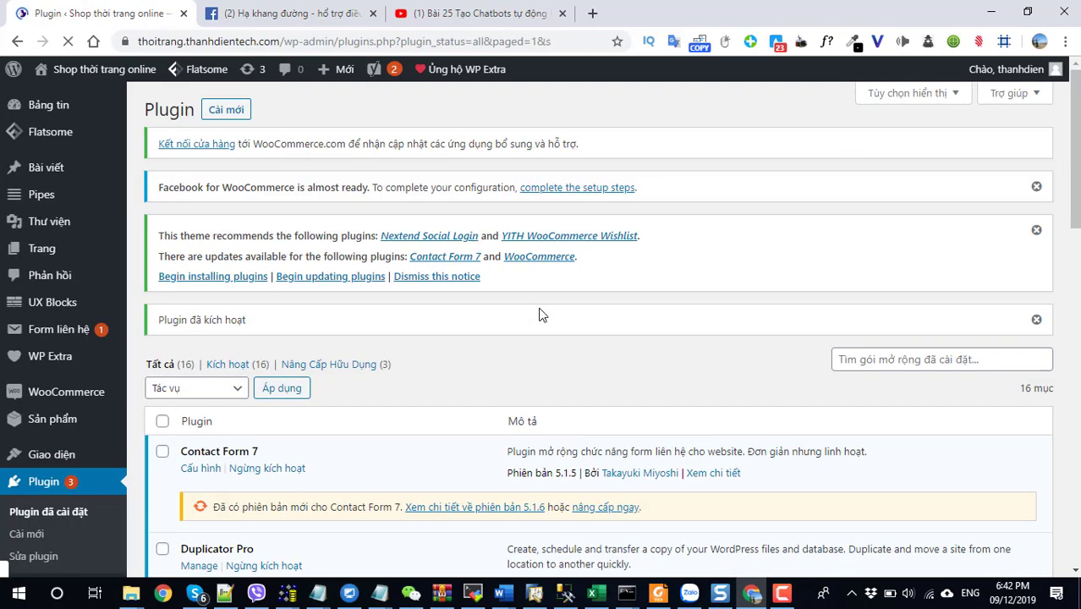
pyautogui.scroll(-10, 538, 313)
pyautogui.scroll(-6, 527, 371)
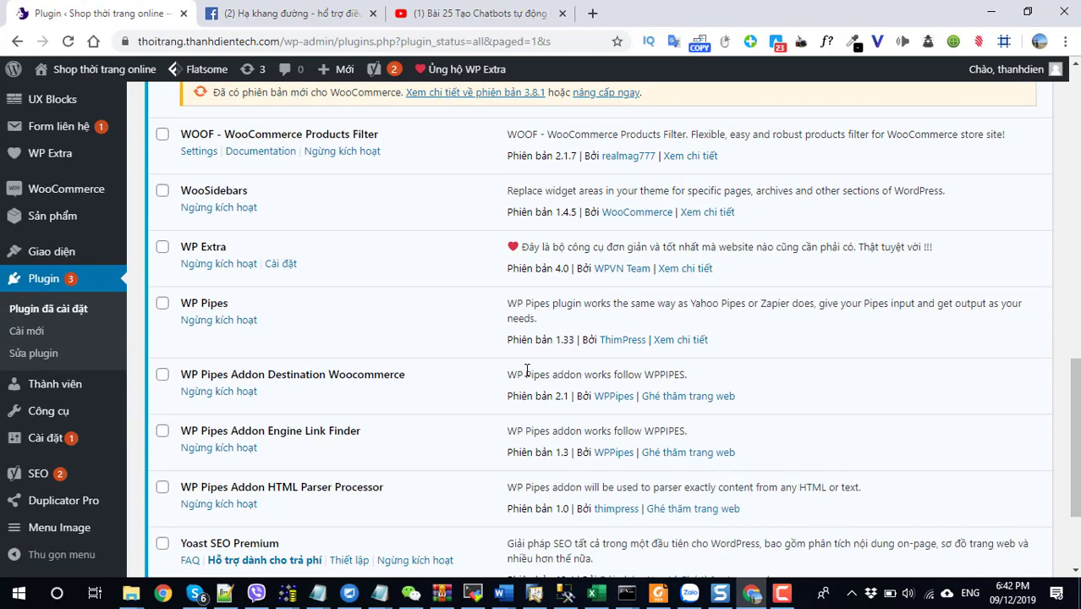
pyautogui.scroll(3, 527, 370)
pyautogui.scroll(6, 527, 371)
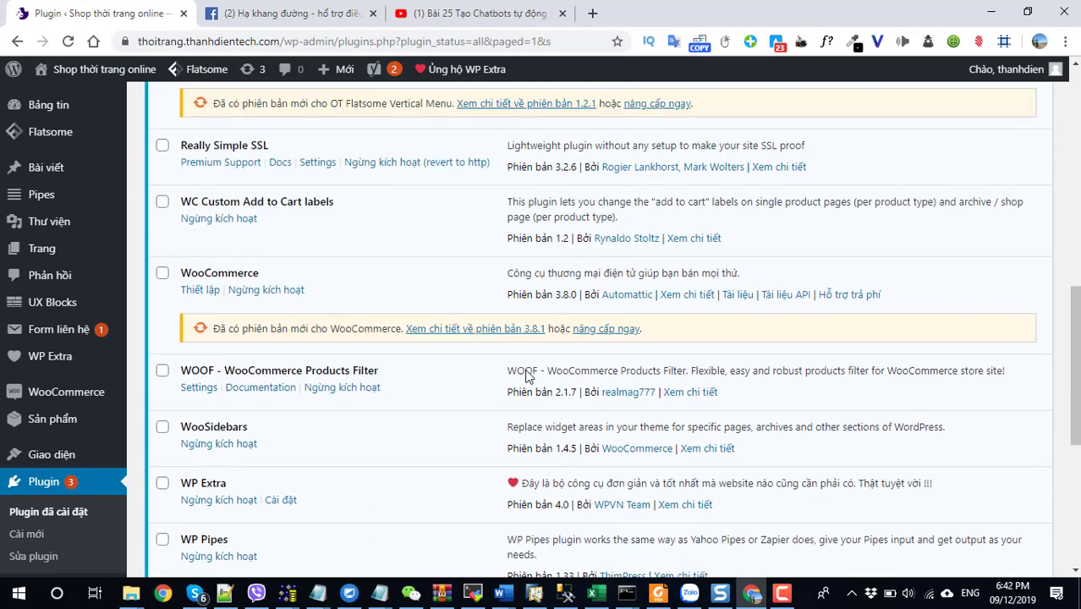
pyautogui.scroll(1, 526, 370)
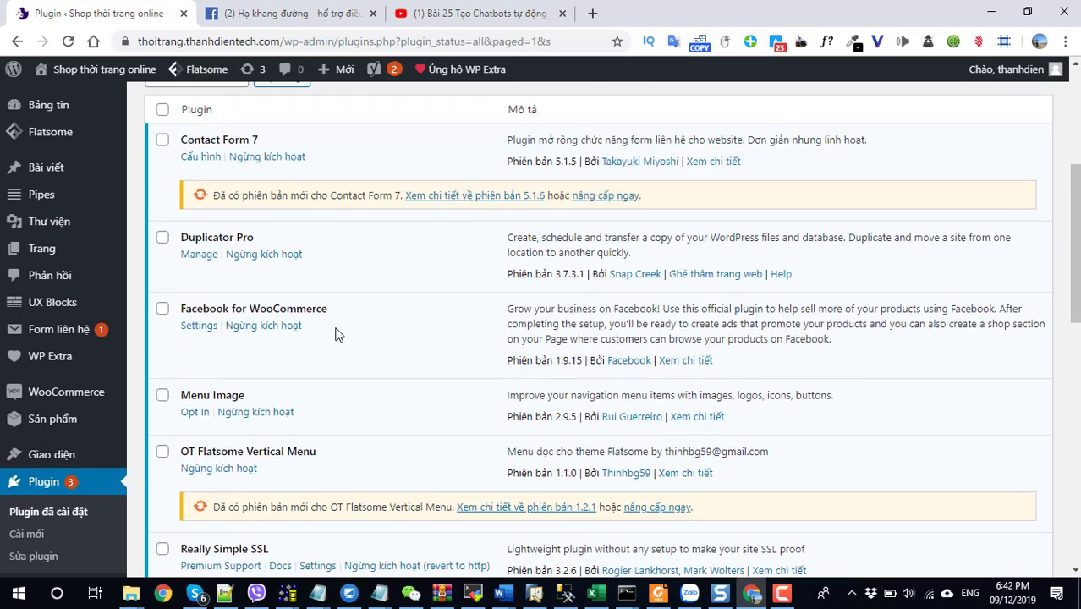
pyautogui.click(201, 327)
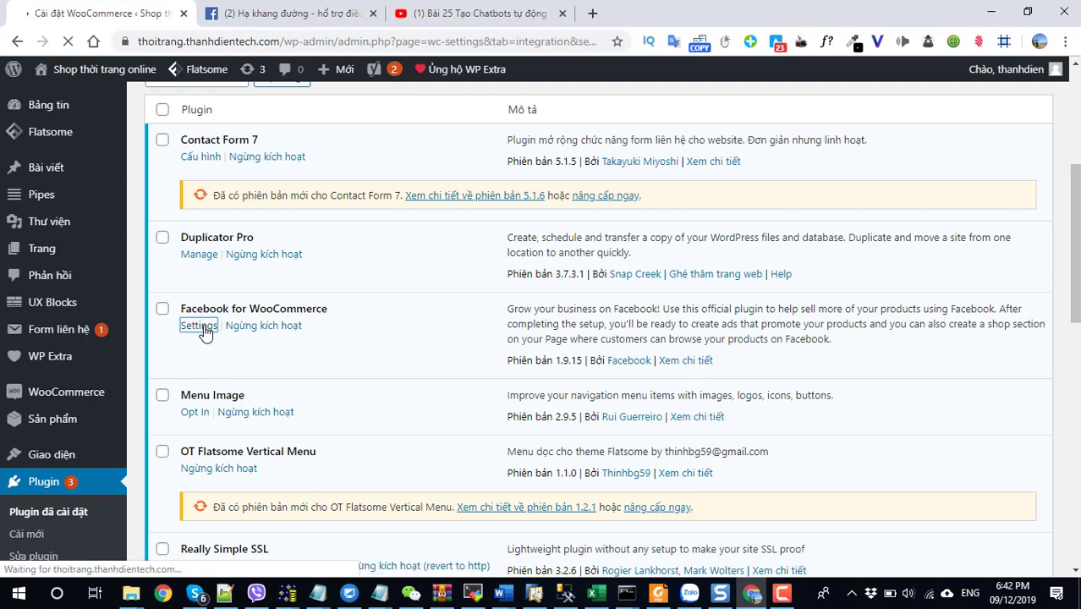
# Scroll the WooCommerce Integration settings to the Facebook 'Grow your business on Facebook' section.
pyautogui.scroll(-2, 173, 406)
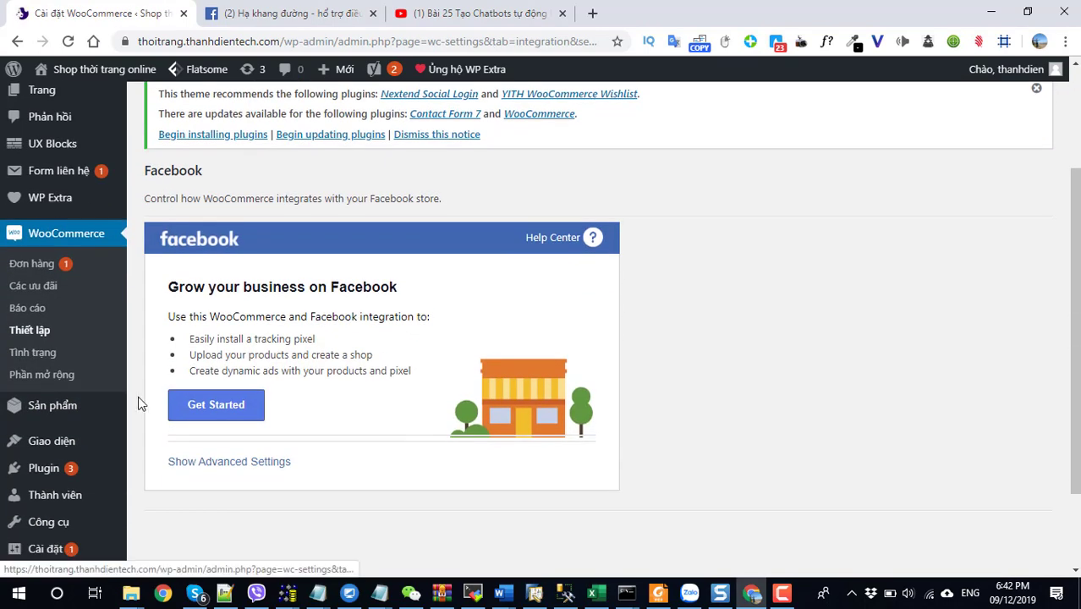
pyautogui.moveTo(52, 539)
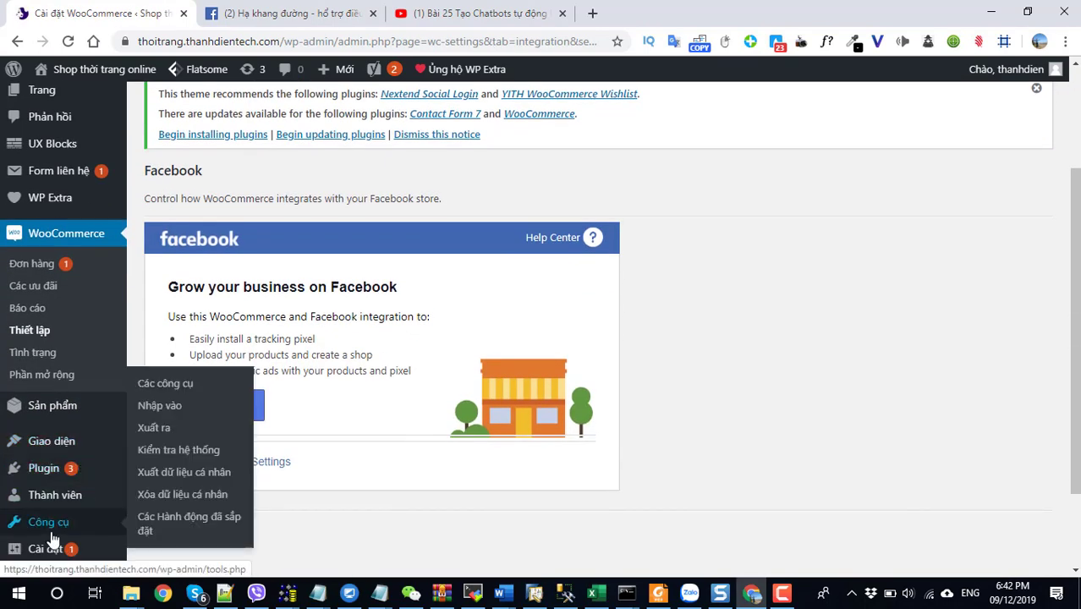
pyautogui.scroll(-1, 62, 507)
pyautogui.moveTo(59, 489)
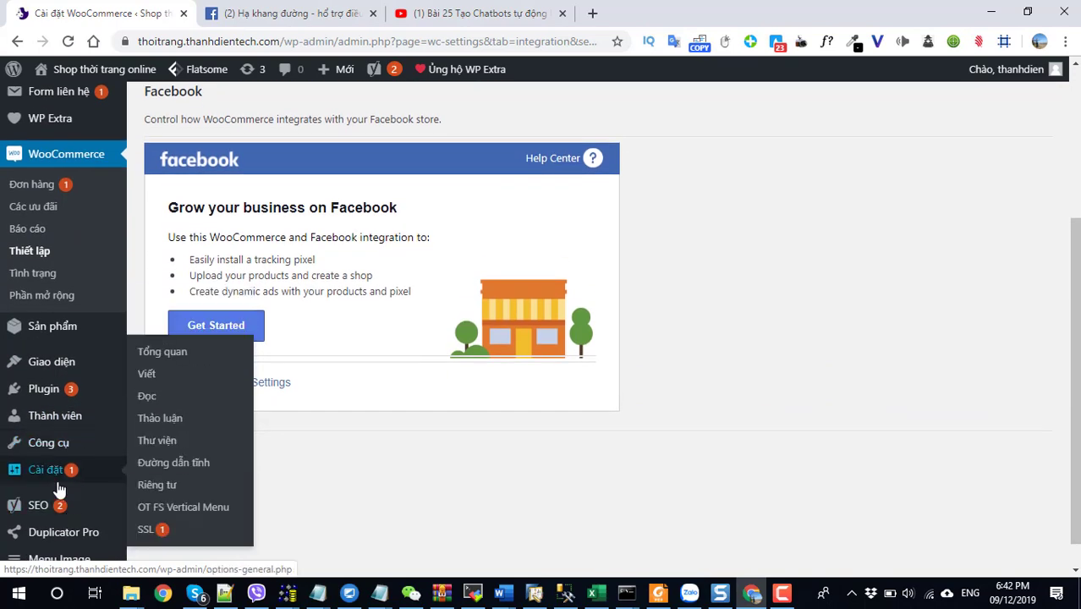
pyautogui.scroll(1, 109, 245)
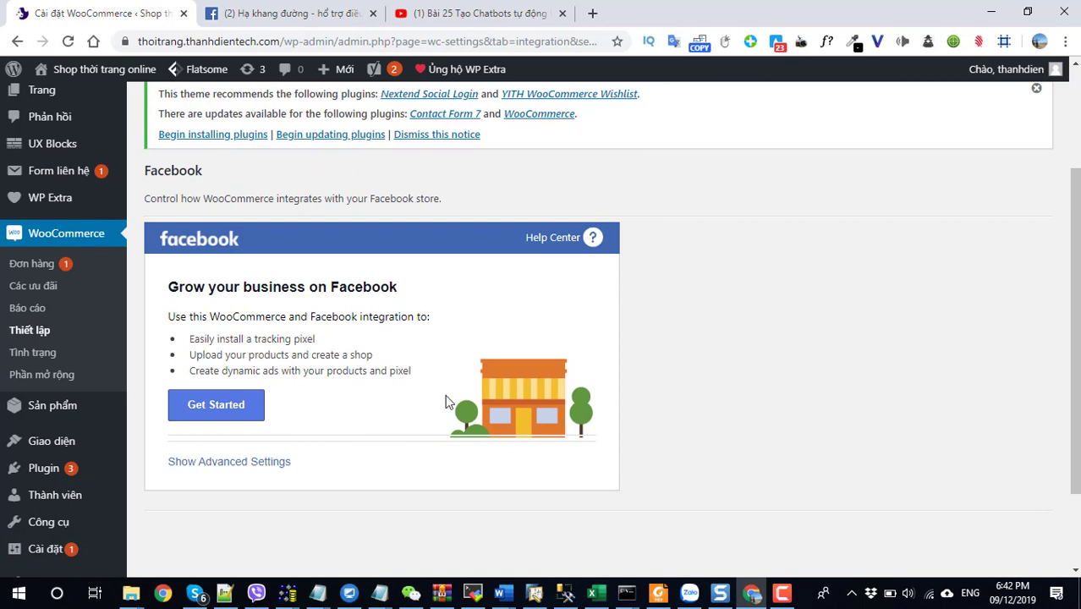
# Start the Facebook for WooCommerce setup in a maximized window and pass the welcome step.
pyautogui.click(217, 405)
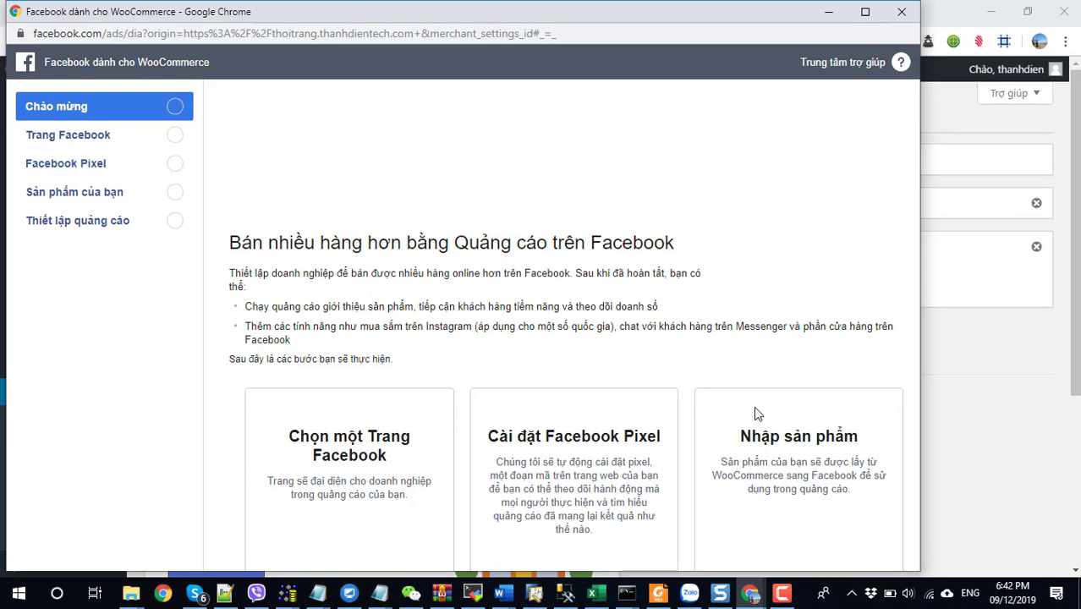
pyautogui.click(865, 11)
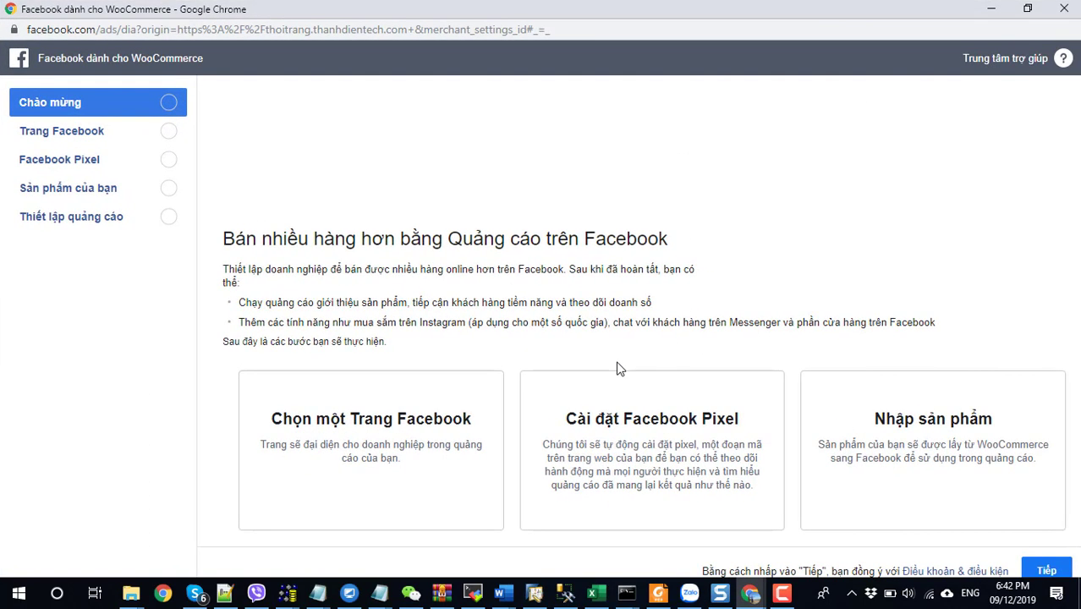
pyautogui.click(1047, 565)
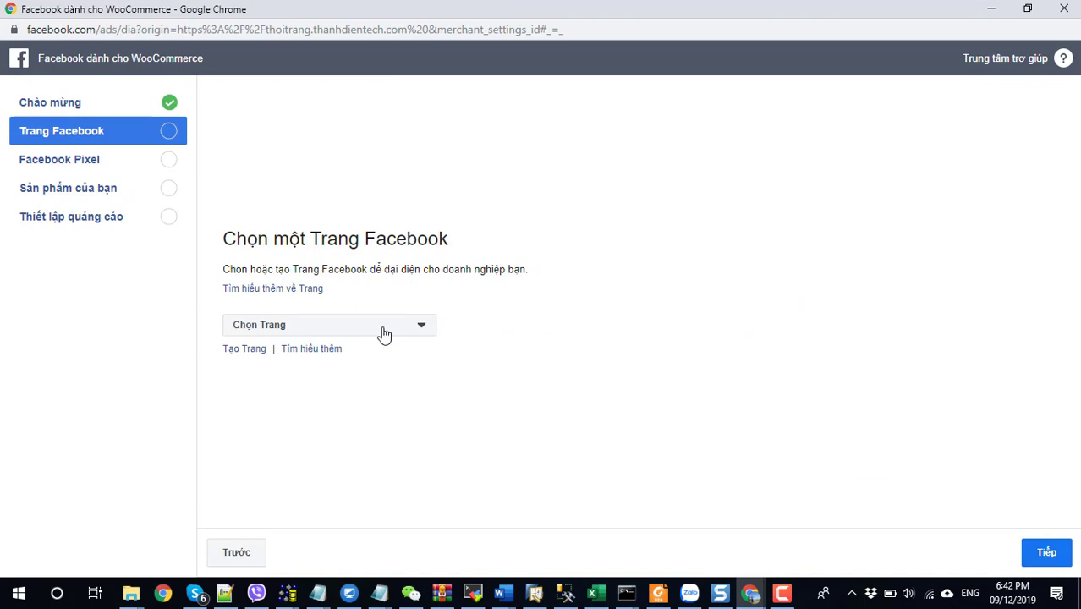
# Choose the Hạ khang đường - hỗ trợ điều trị tiểu đường page and continue to the Pixel step.
pyautogui.click(384, 328)
pyautogui.scroll(-5, 326, 390)
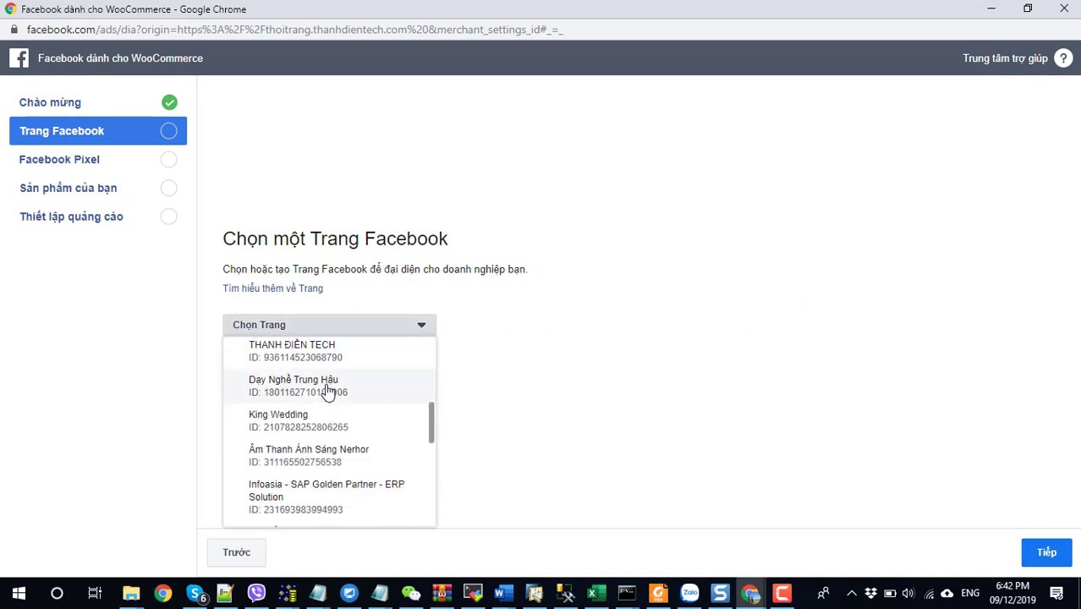
pyautogui.scroll(-3, 328, 391)
pyautogui.scroll(1, 328, 391)
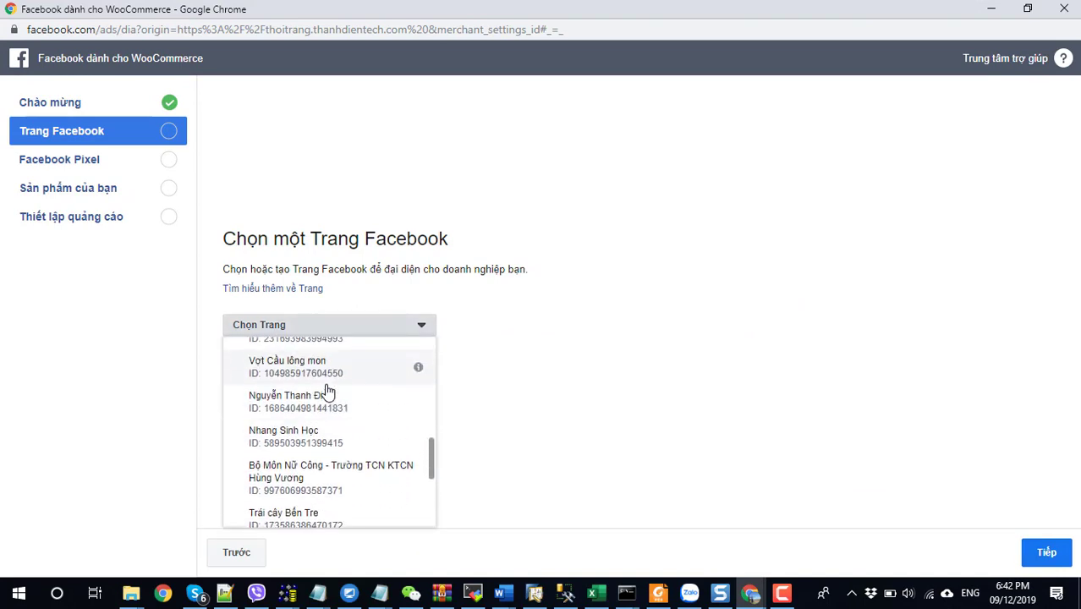
pyautogui.scroll(-4, 328, 391)
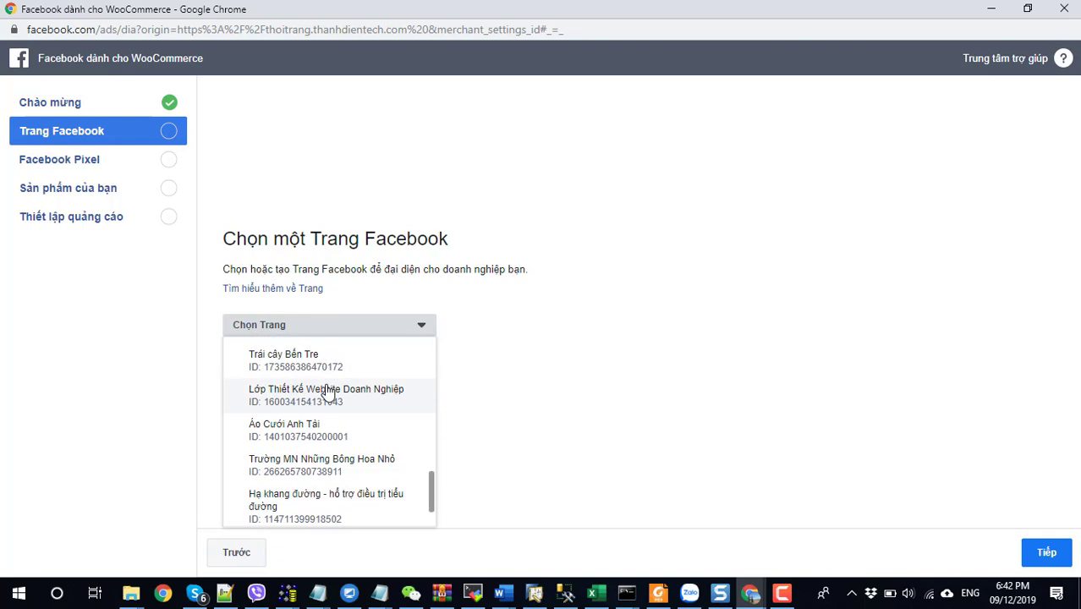
pyautogui.click(302, 504)
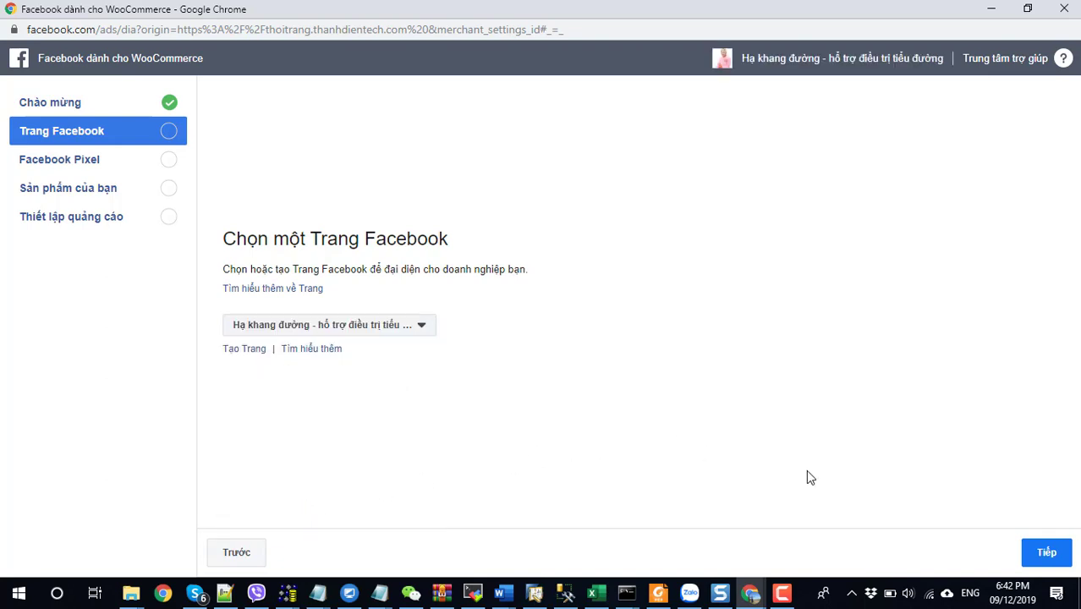
pyautogui.click(1038, 556)
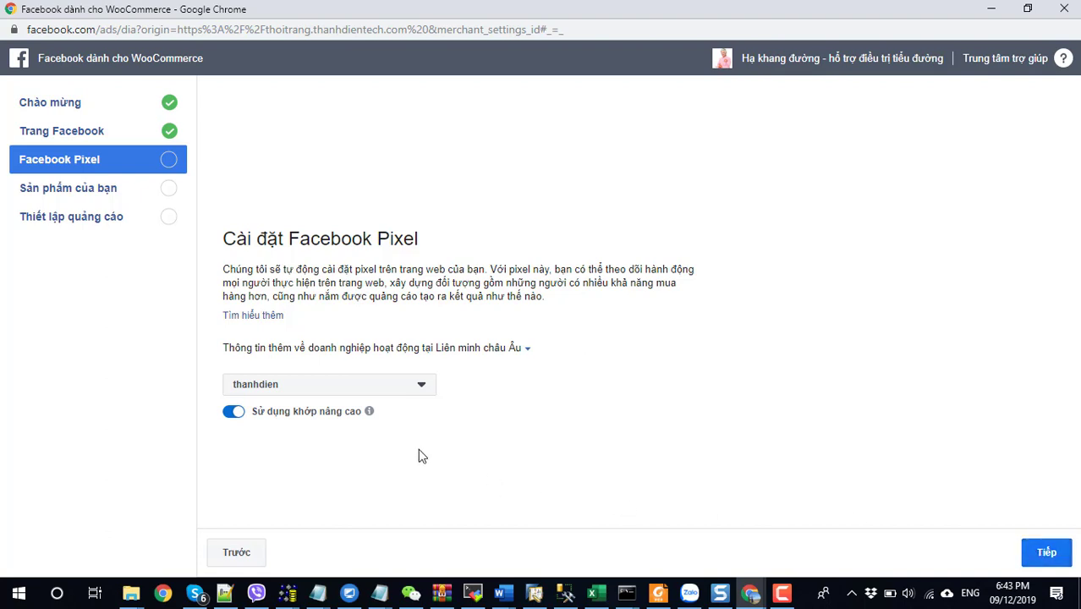
# Keep the existing ad account with pixel thanhdien, then finish setup syncing all 41 products.
pyautogui.click(330, 388)
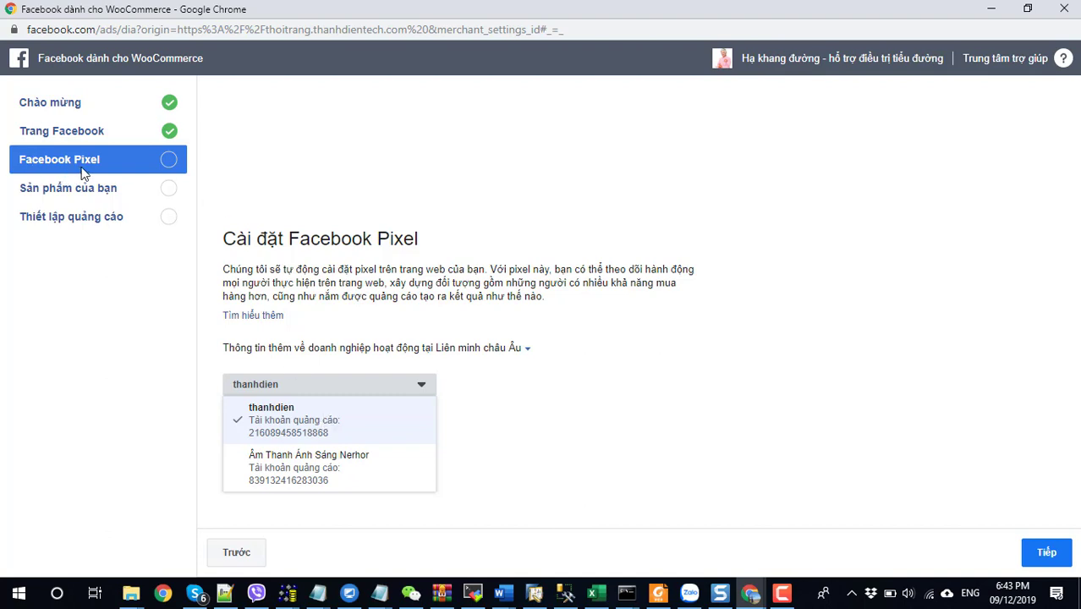
pyautogui.click(349, 431)
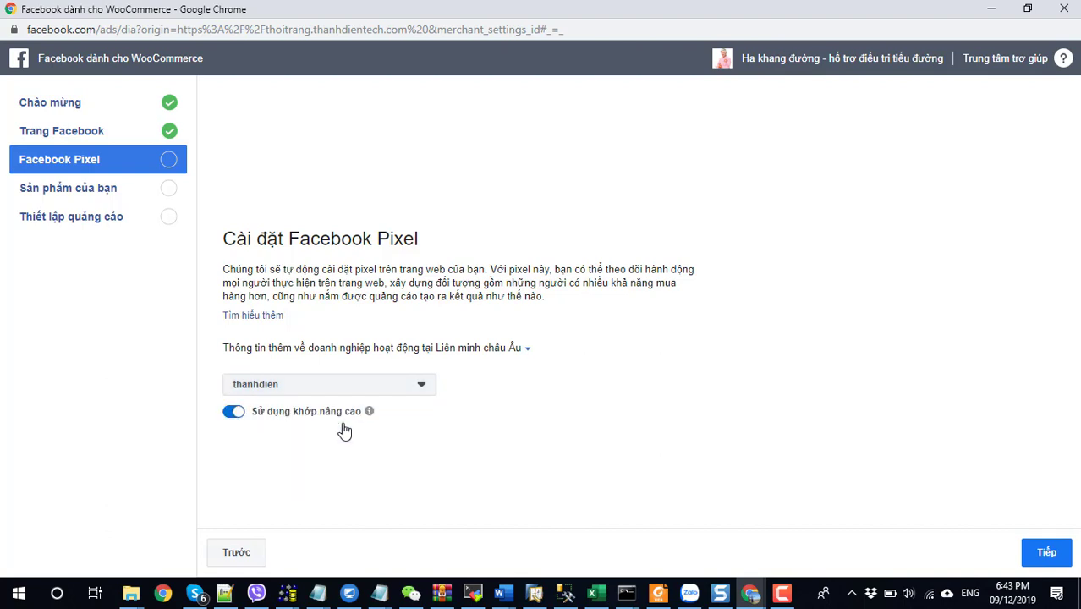
pyautogui.click(1049, 553)
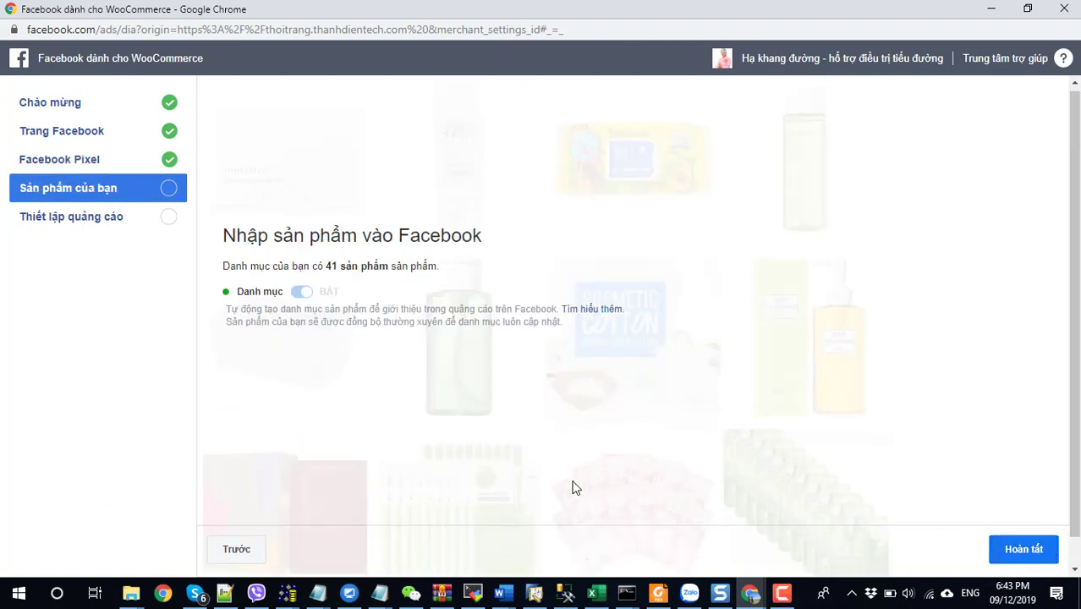
pyautogui.scroll(-1, 634, 491)
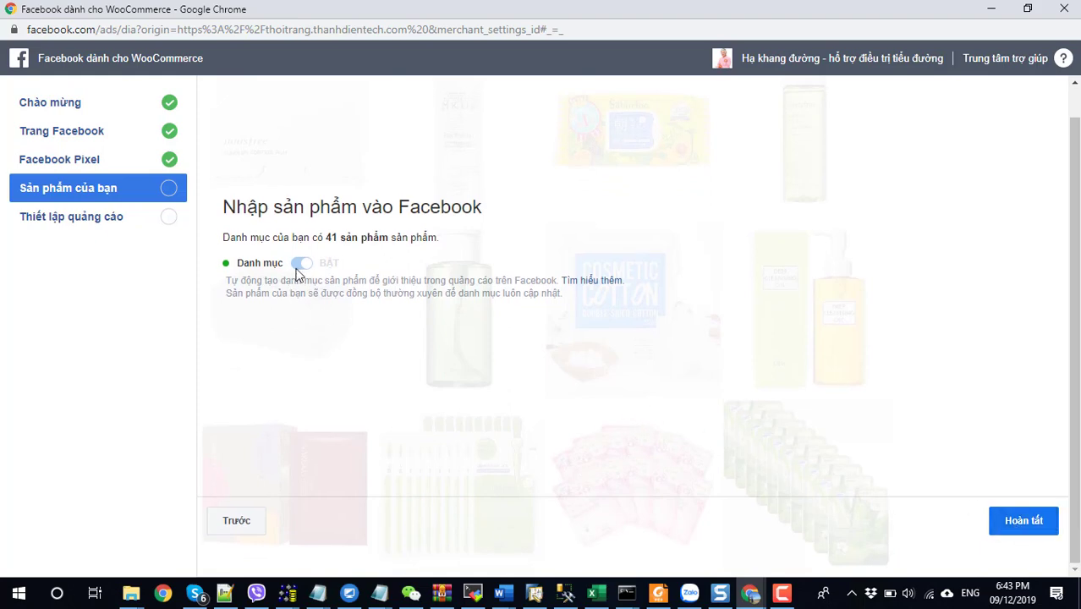
pyautogui.click(1028, 528)
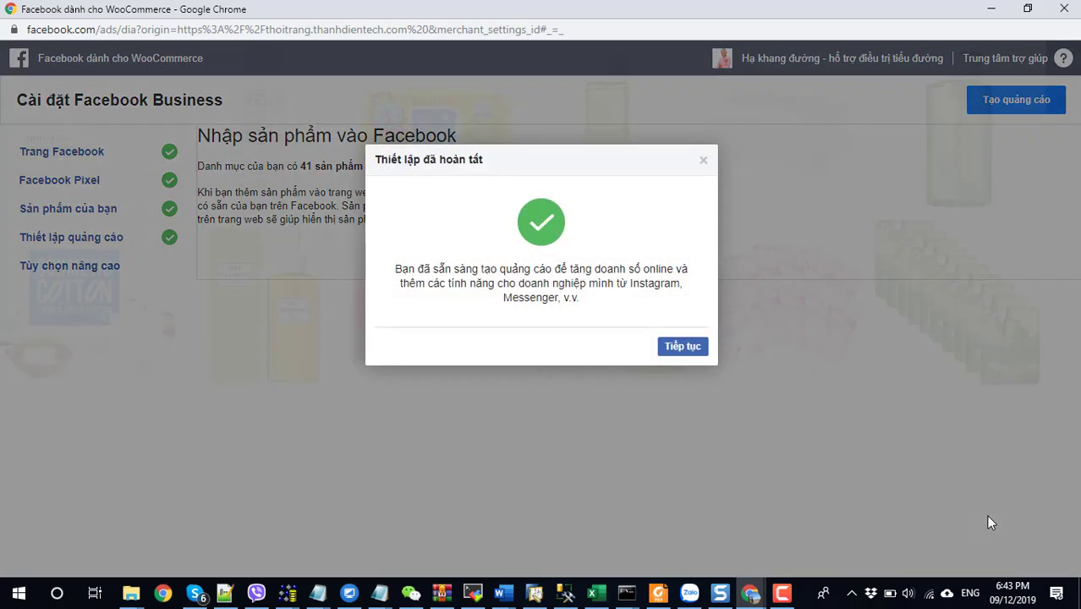
# Dismiss the Setup complete message and review the ads-ready confirmation in a re-maximized window.
pyautogui.click(666, 349)
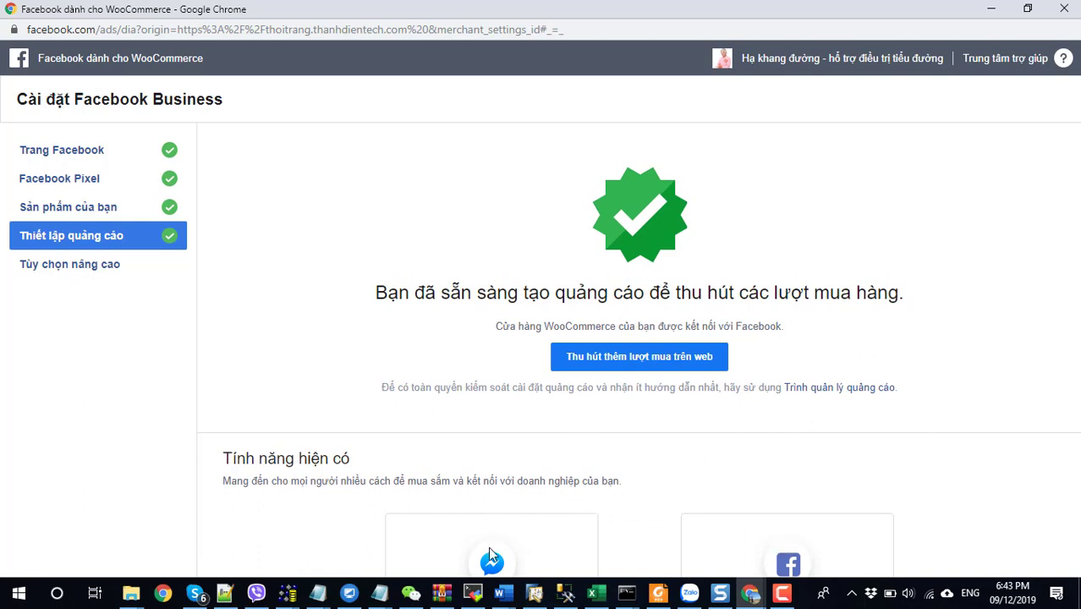
pyautogui.click(1028, 8)
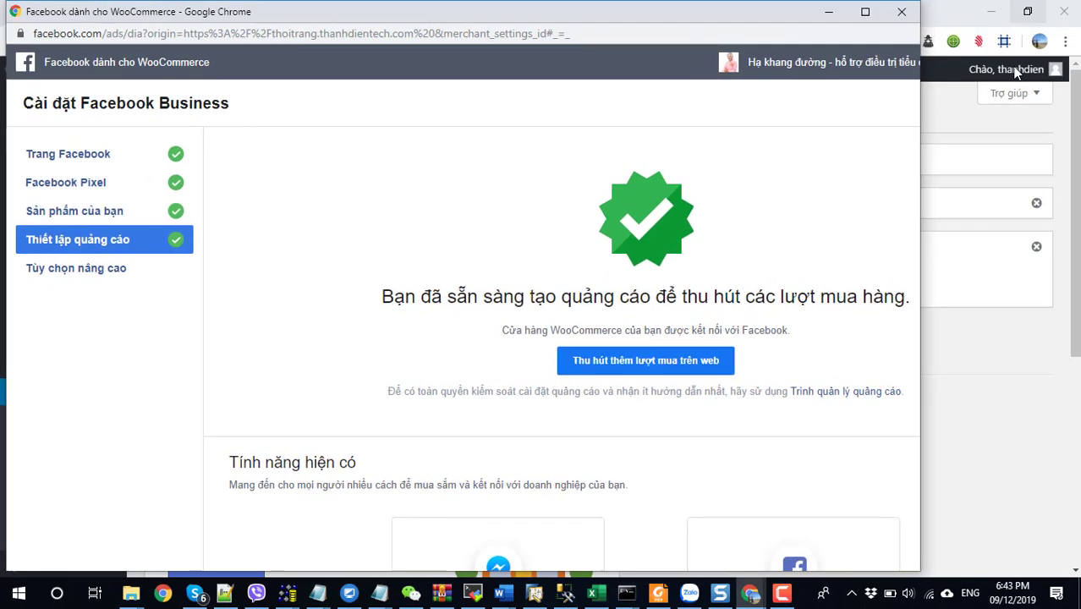
pyautogui.click(865, 11)
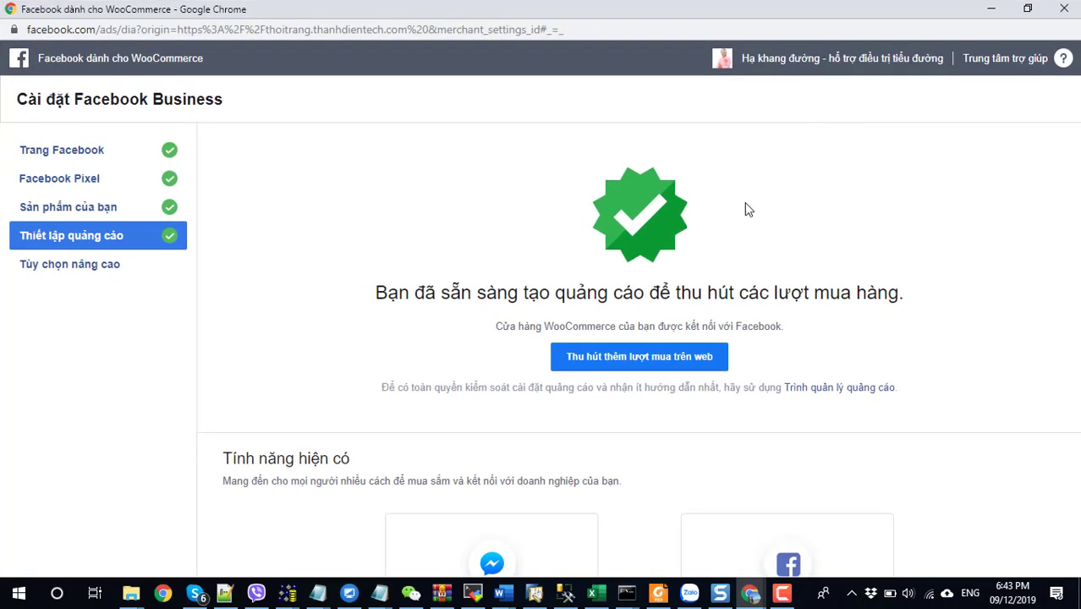
pyautogui.scroll(-5, 727, 271)
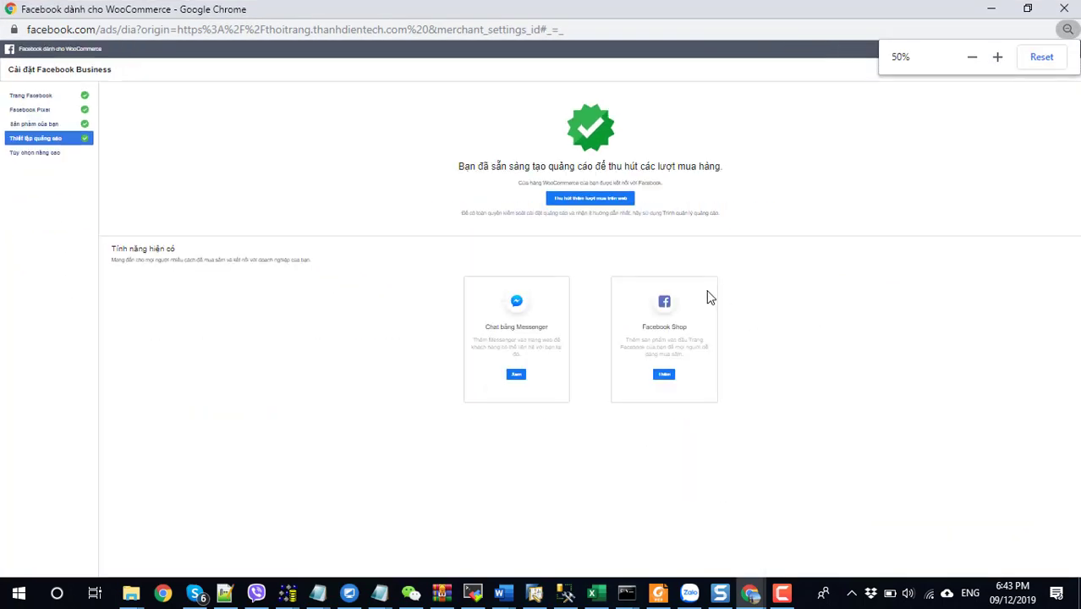
pyautogui.scroll(1, 706, 296)
pyautogui.scroll(1, 708, 295)
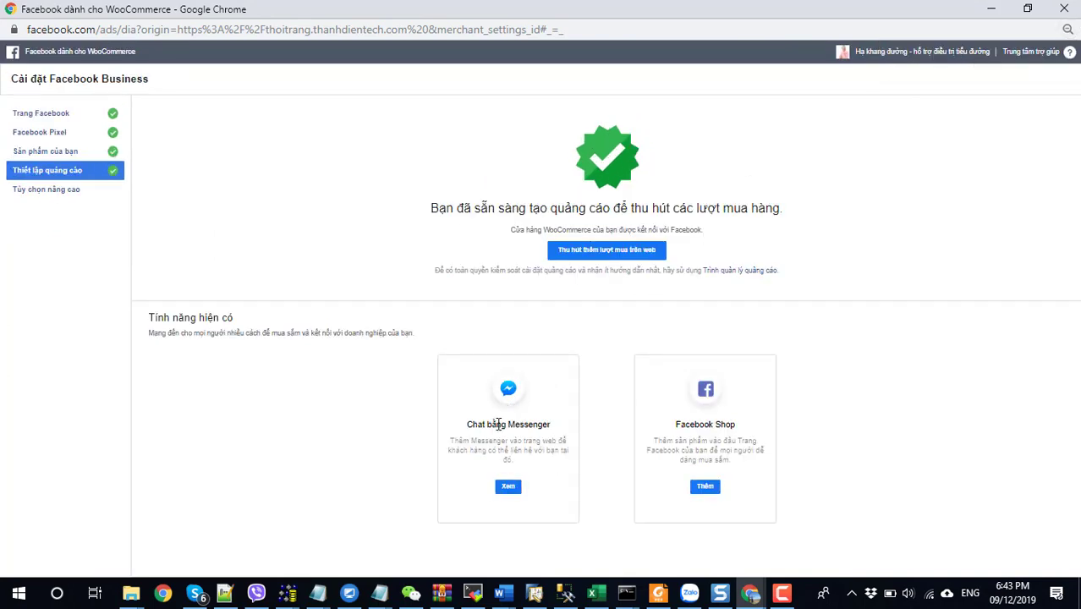
# Add the Chat bằng Messenger plugin in Tiếng Việt with the 'Hi! How can we help you?' greeting.
pyautogui.click(508, 488)
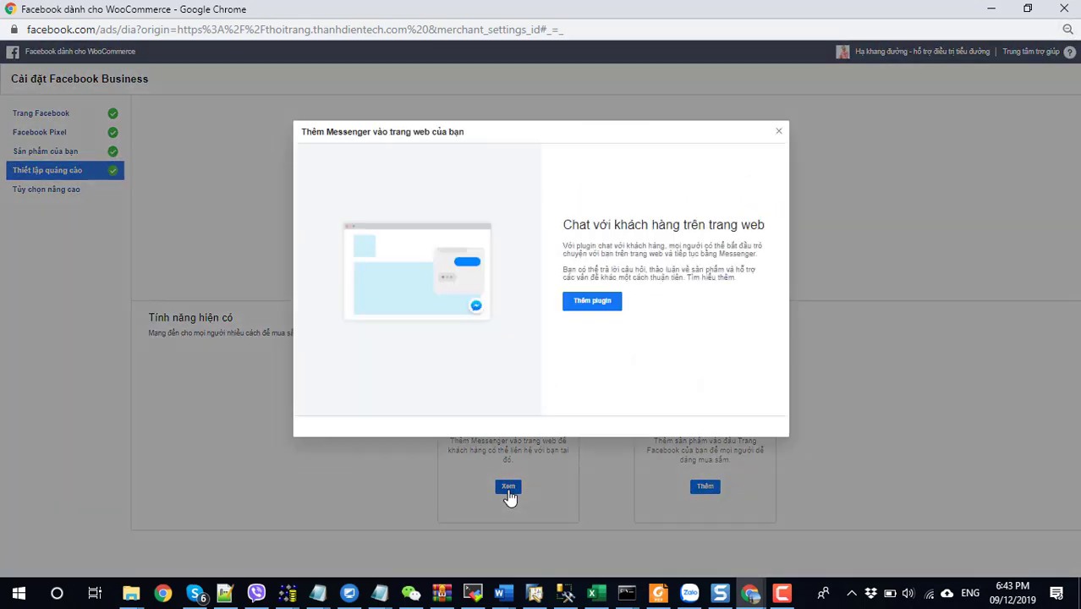
pyautogui.click(582, 305)
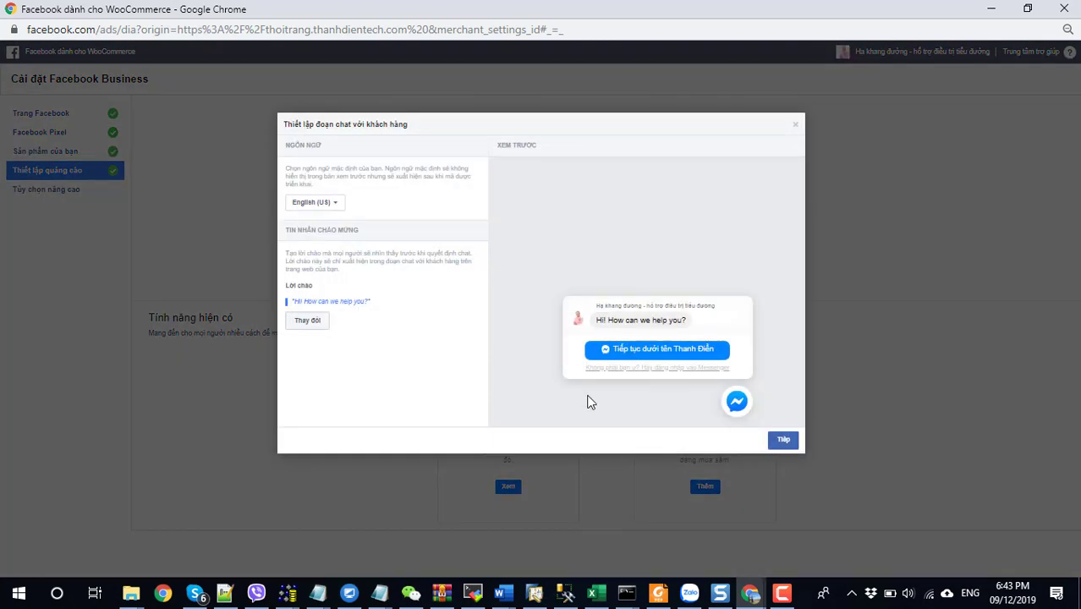
pyautogui.click(303, 203)
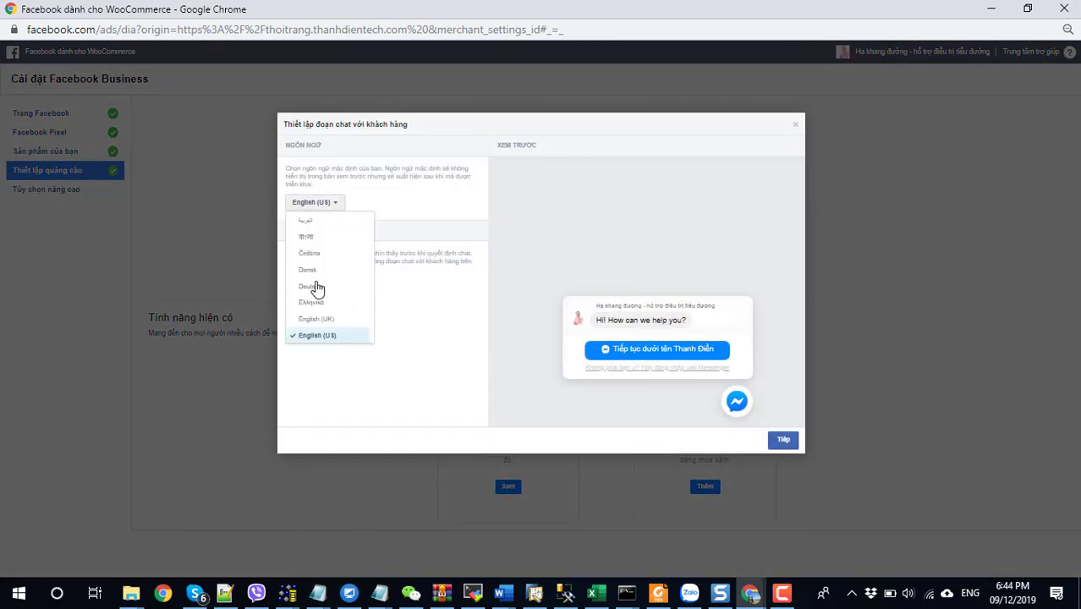
pyautogui.scroll(-1, 316, 291)
pyautogui.scroll(-1, 316, 298)
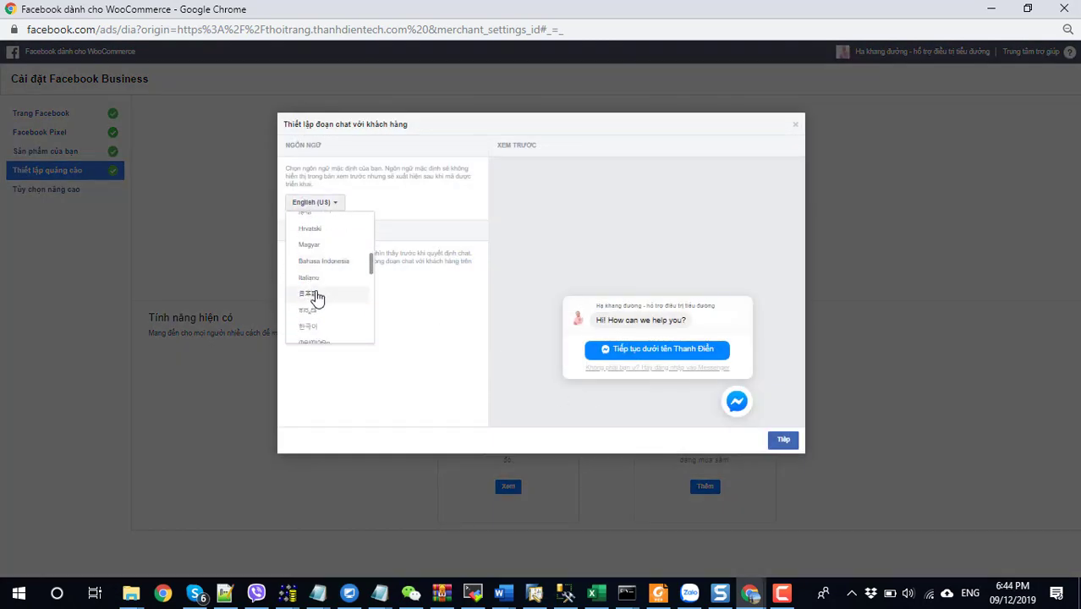
pyautogui.scroll(-5, 316, 296)
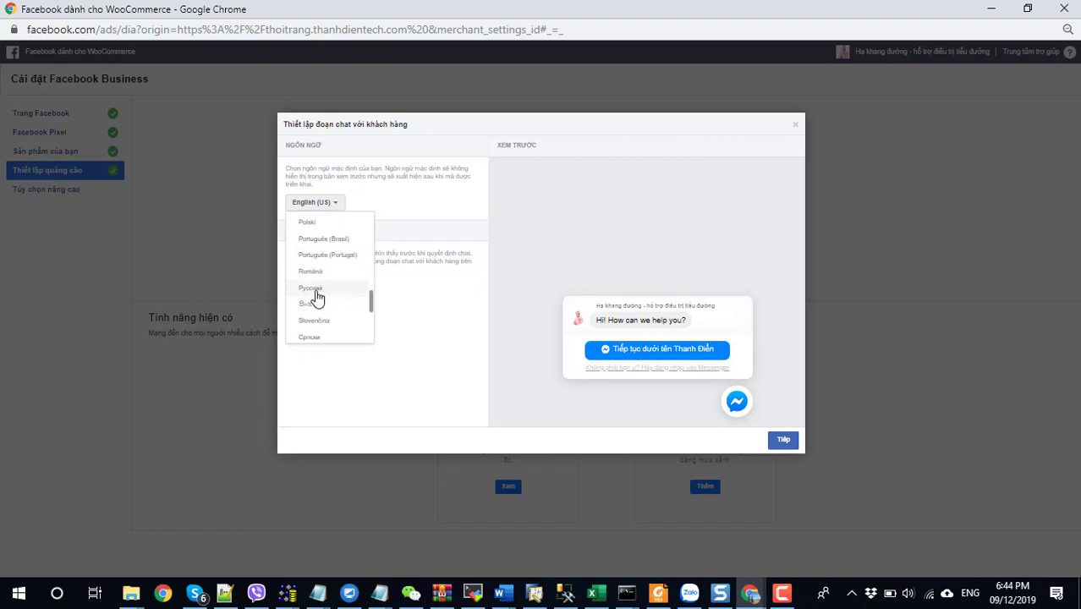
pyautogui.click(313, 324)
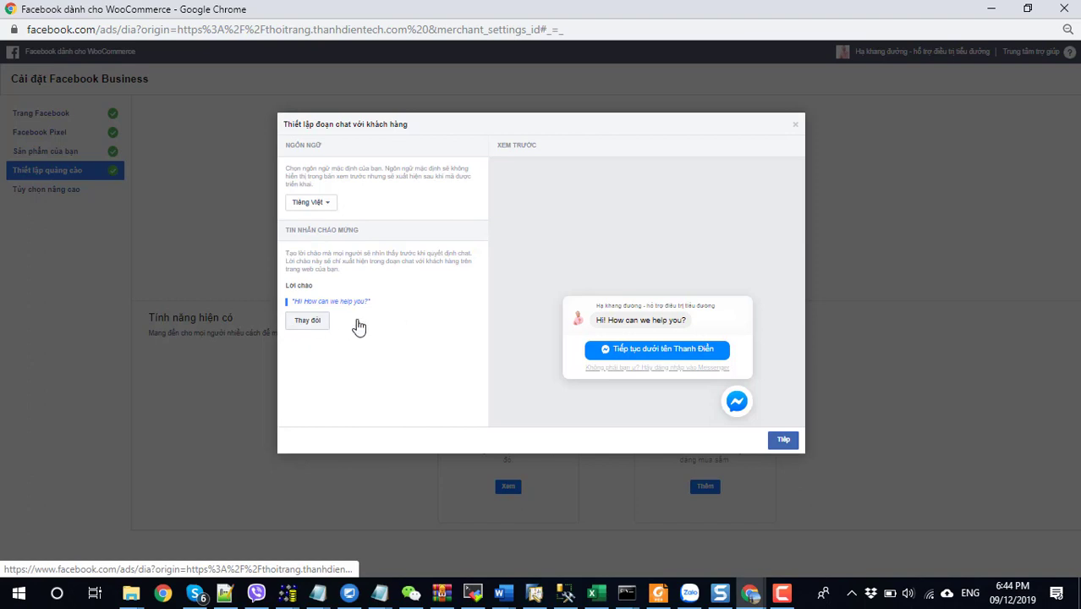
pyautogui.click(784, 438)
pyautogui.click(776, 439)
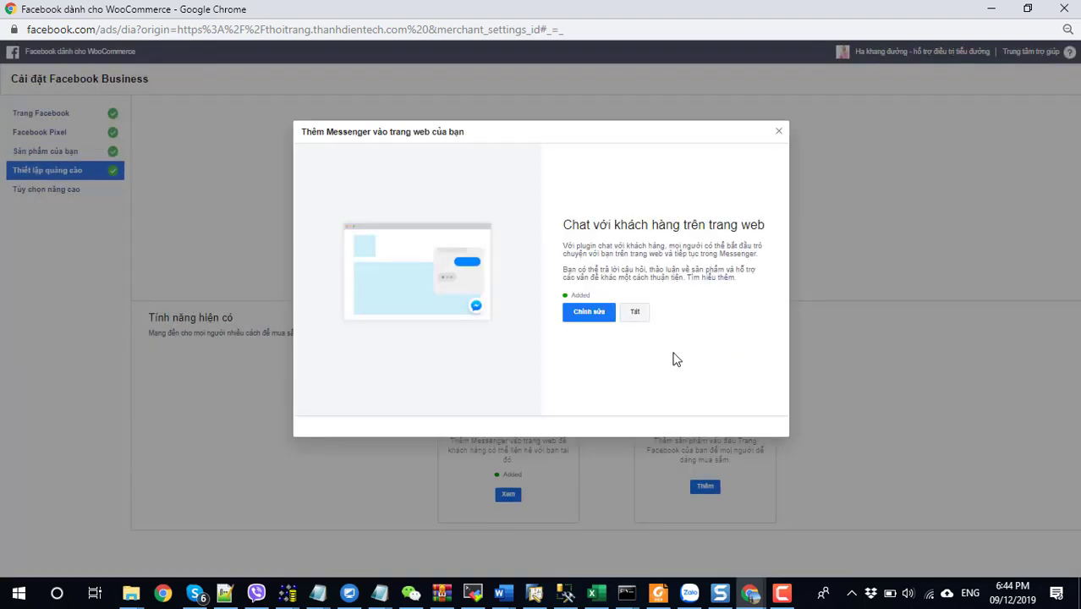
pyautogui.click(779, 132)
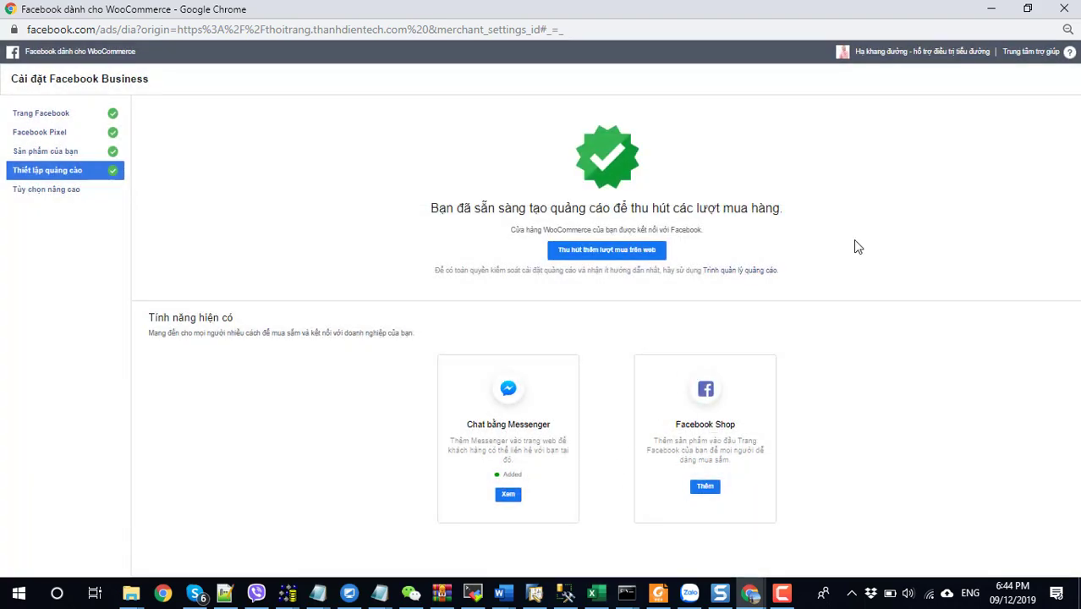
# Close the Facebook setup window and select the site's domain in the address bar.
pyautogui.click(1064, 8)
pyautogui.moveTo(207, 66)
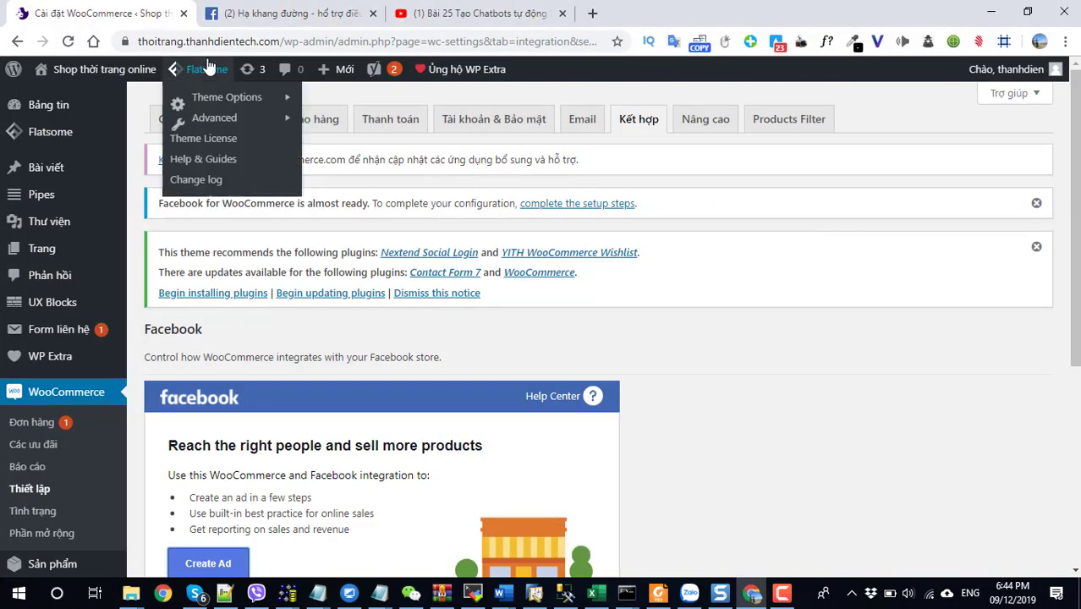
pyautogui.moveTo(279, 43); pyautogui.dragTo(128, 44)
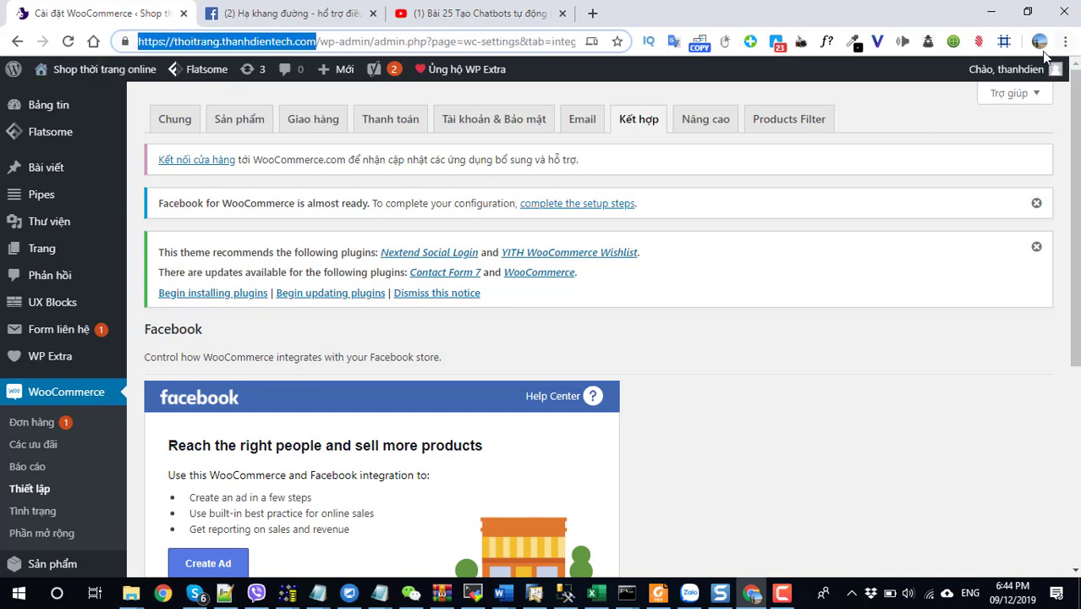
pyautogui.moveTo(84, 68)
# Open the storefront (Xem trang) in a new tab and scroll to its footer.
pyautogui.rightClick(59, 99)
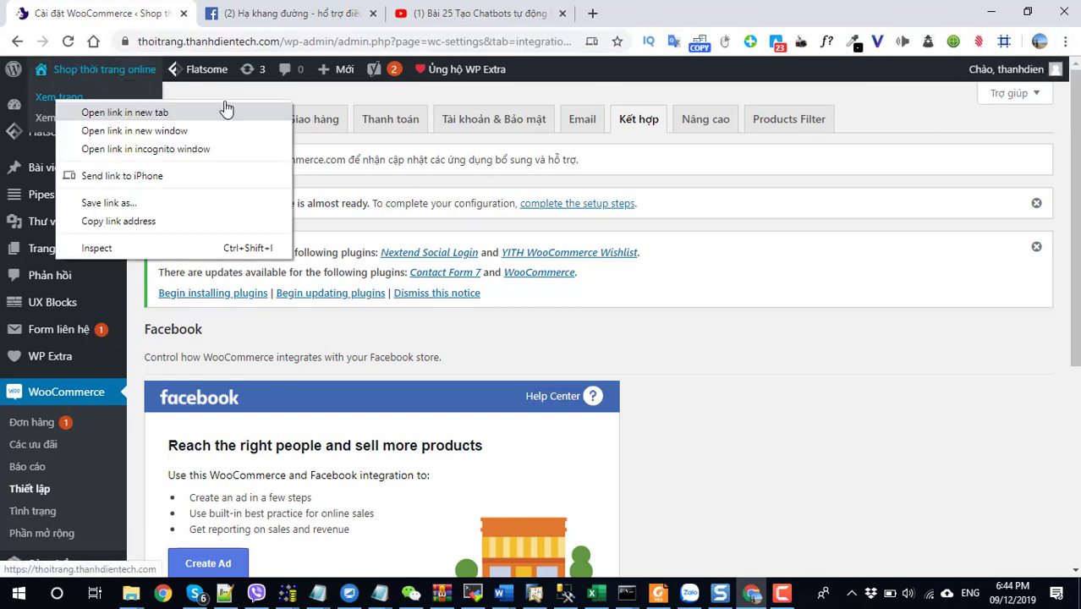
pyautogui.click(224, 108)
pyautogui.click(288, 12)
pyautogui.scroll(-10, 740, 311)
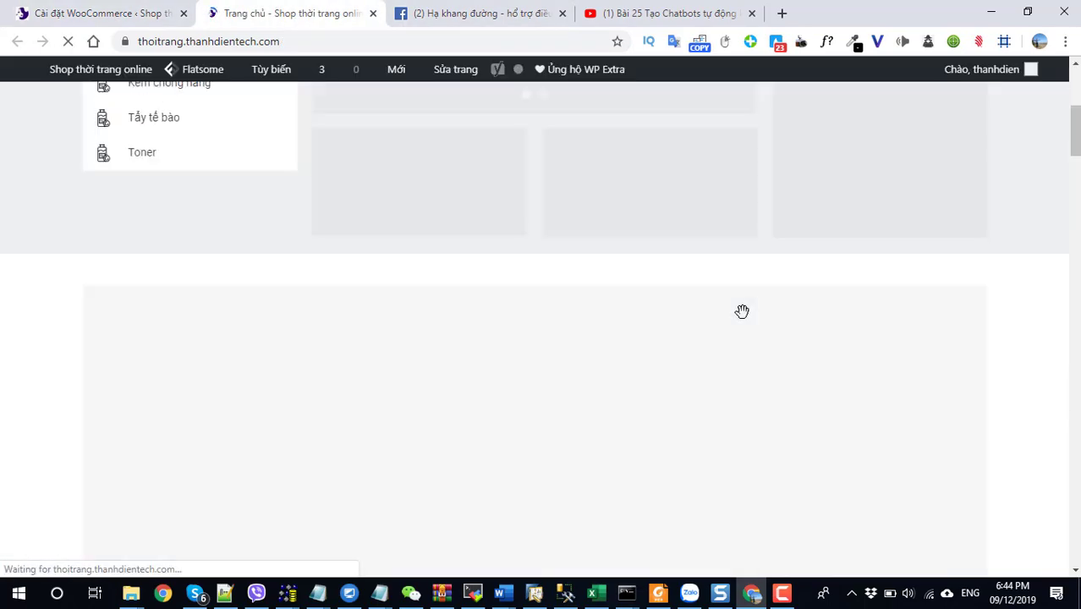
pyautogui.scroll(-15, 744, 320)
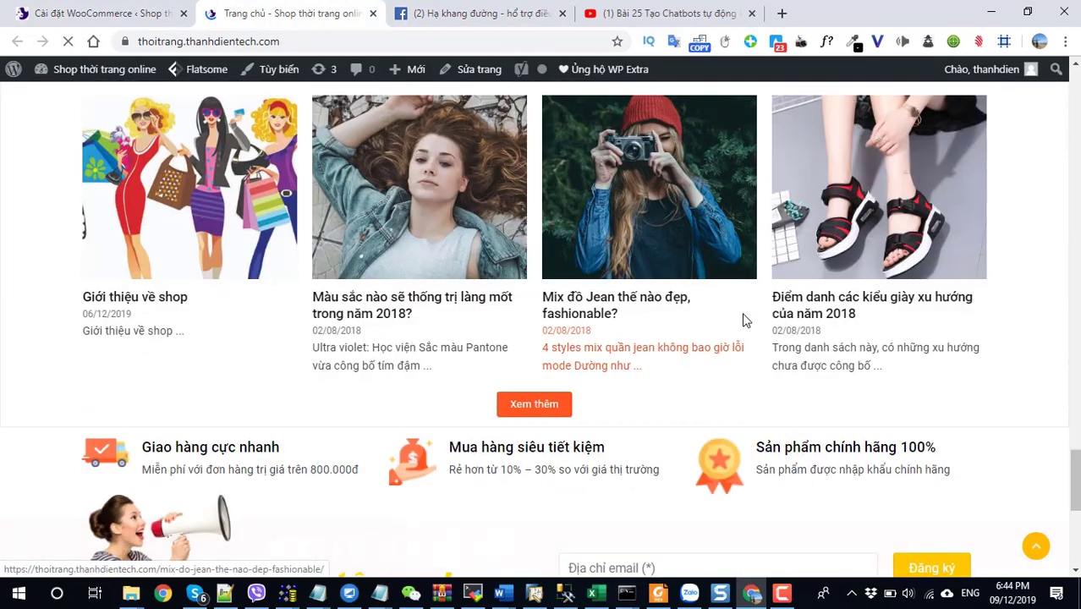
pyautogui.scroll(-5, 744, 317)
pyautogui.scroll(1, 995, 483)
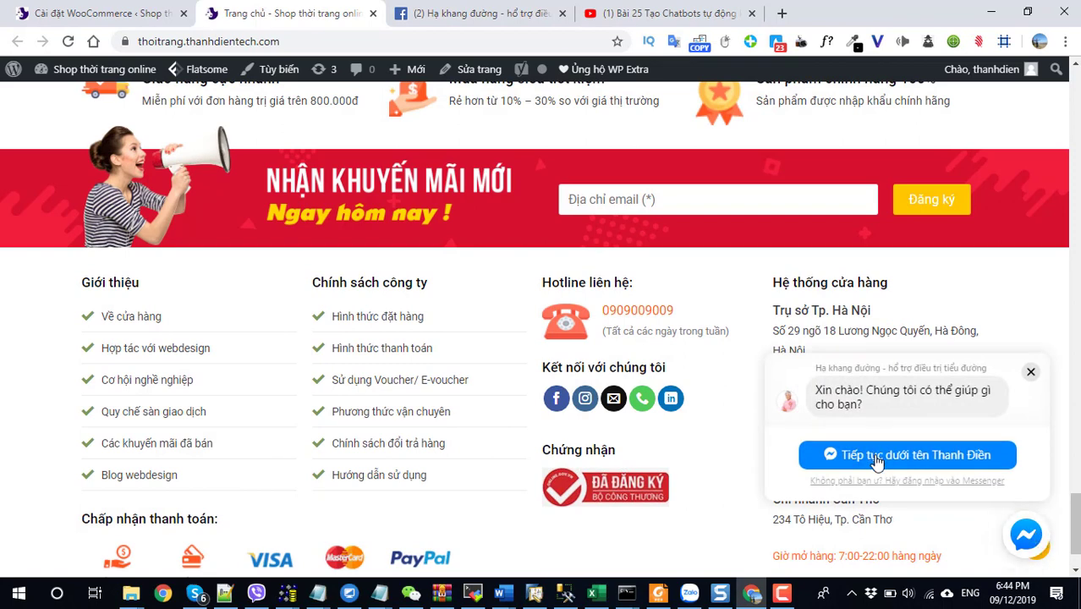
# Continue the Messenger chat as the signed-in user and send the greeting 'chào'.
pyautogui.click(877, 459)
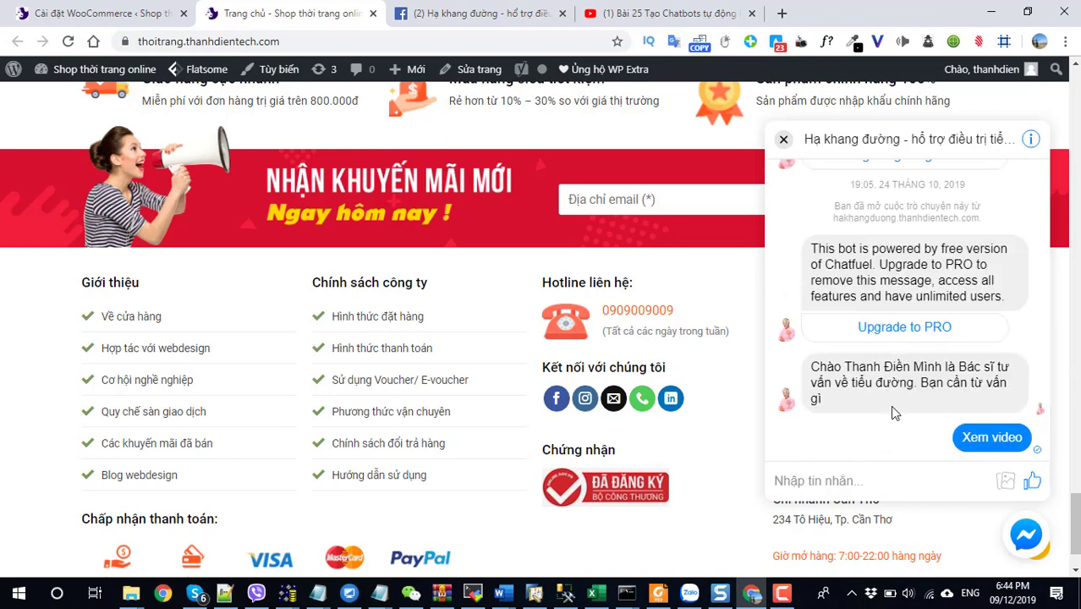
pyautogui.scroll(5, 890, 405)
pyautogui.scroll(-5, 889, 407)
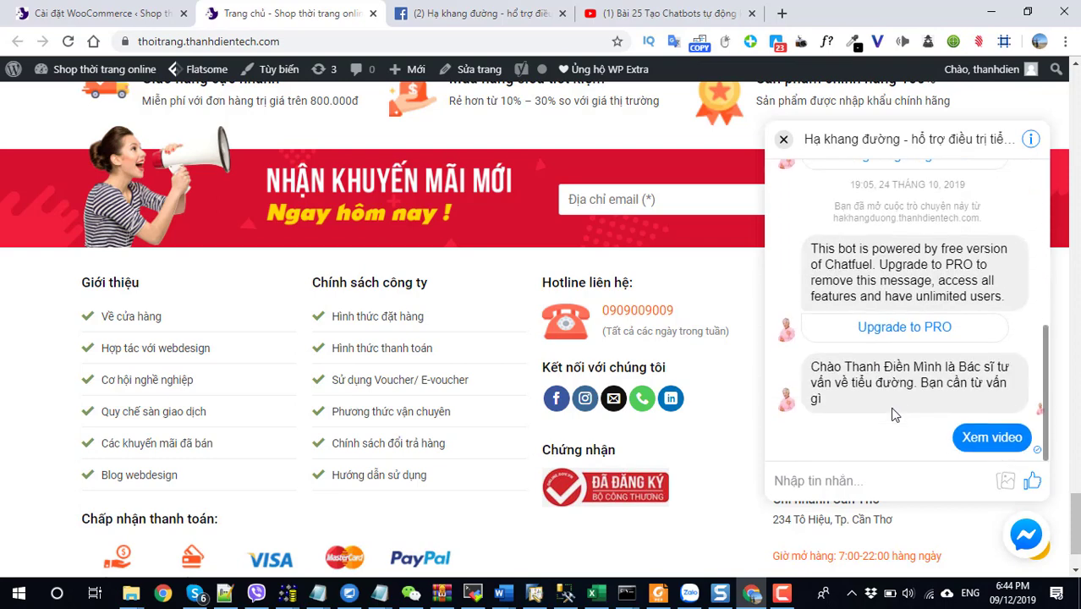
pyautogui.click(808, 480)
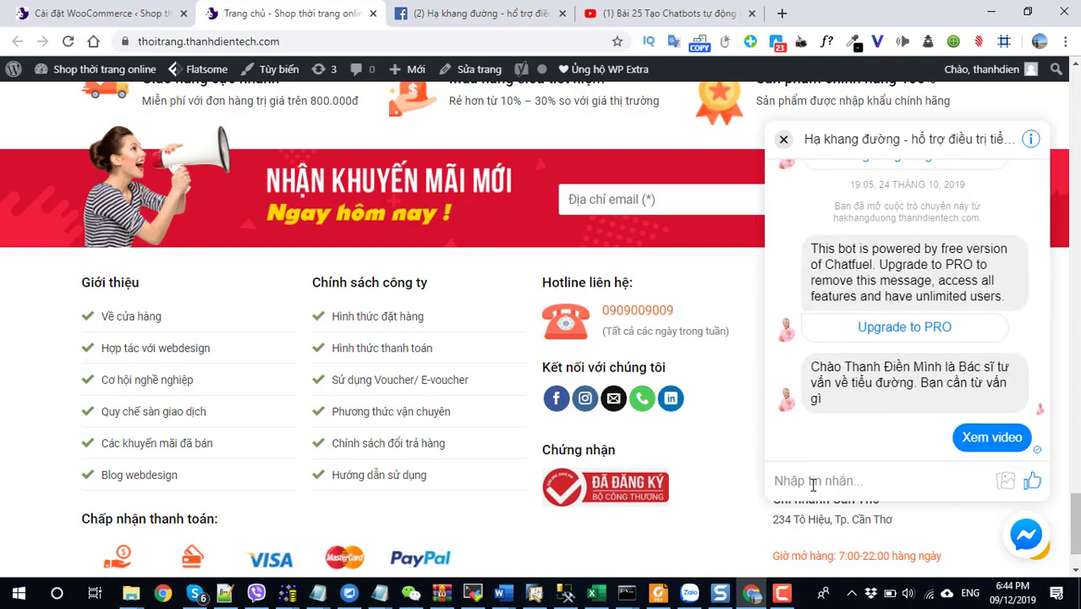
pyautogui.write('chào')
pyautogui.press('Return')
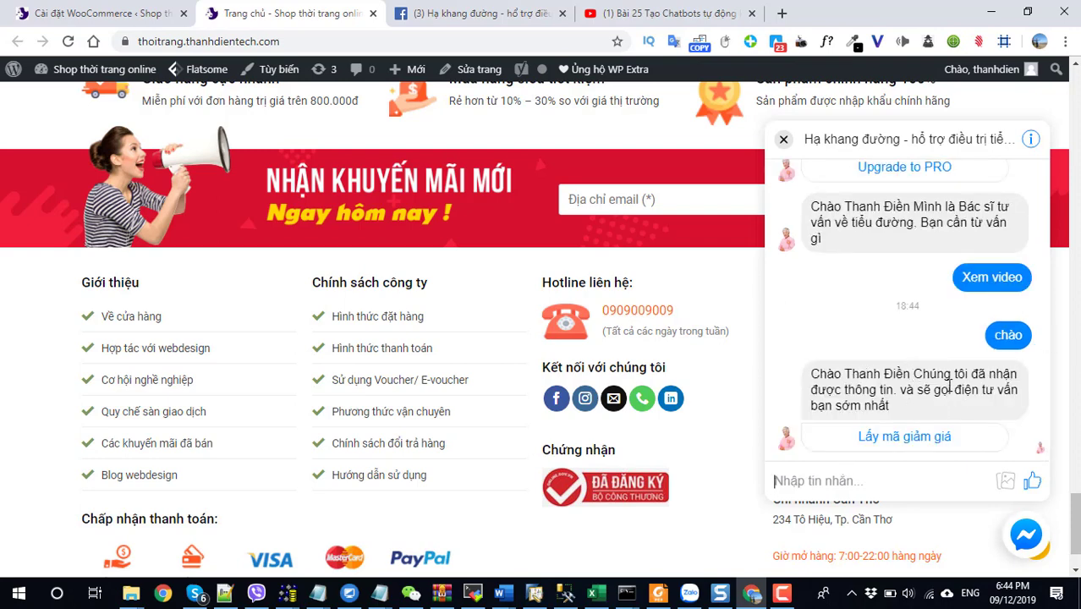
# Get discount code km300k from the chatbot, then view and close its checkout page.
pyautogui.click(895, 439)
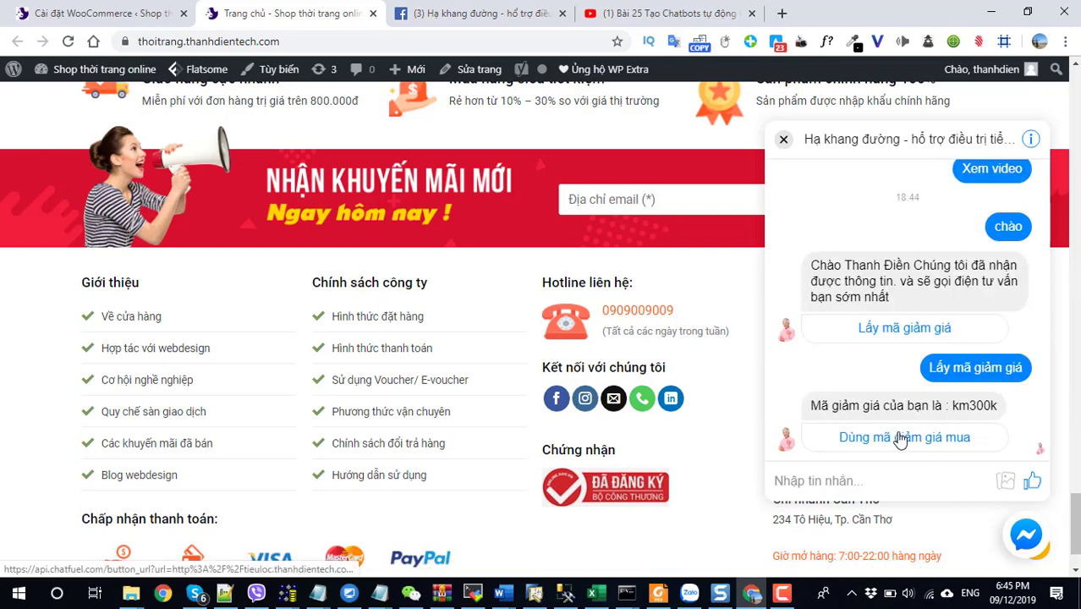
pyautogui.click(884, 438)
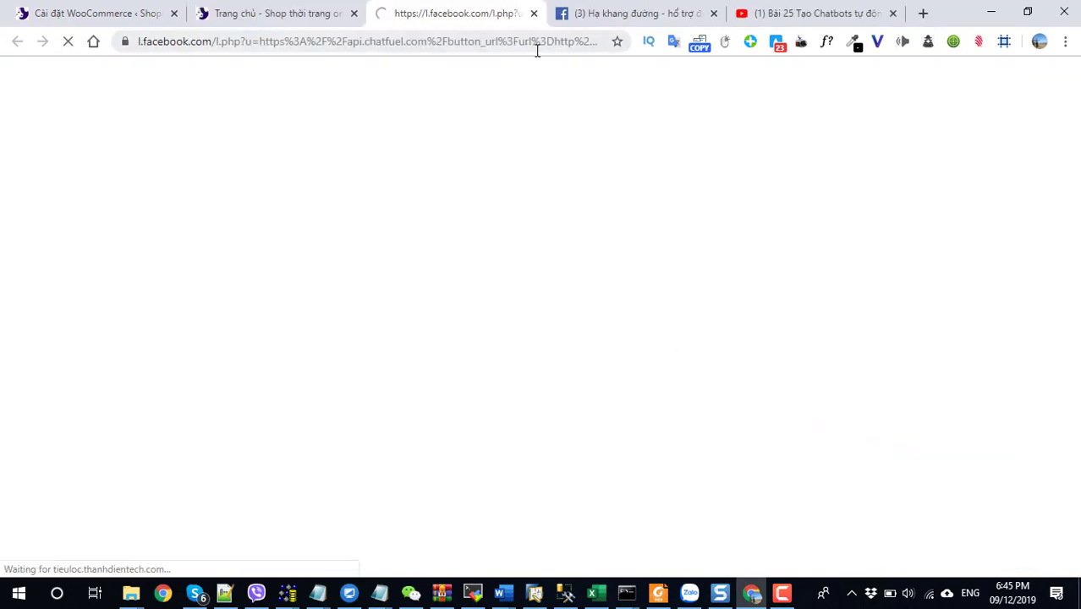
pyautogui.click(268, 24)
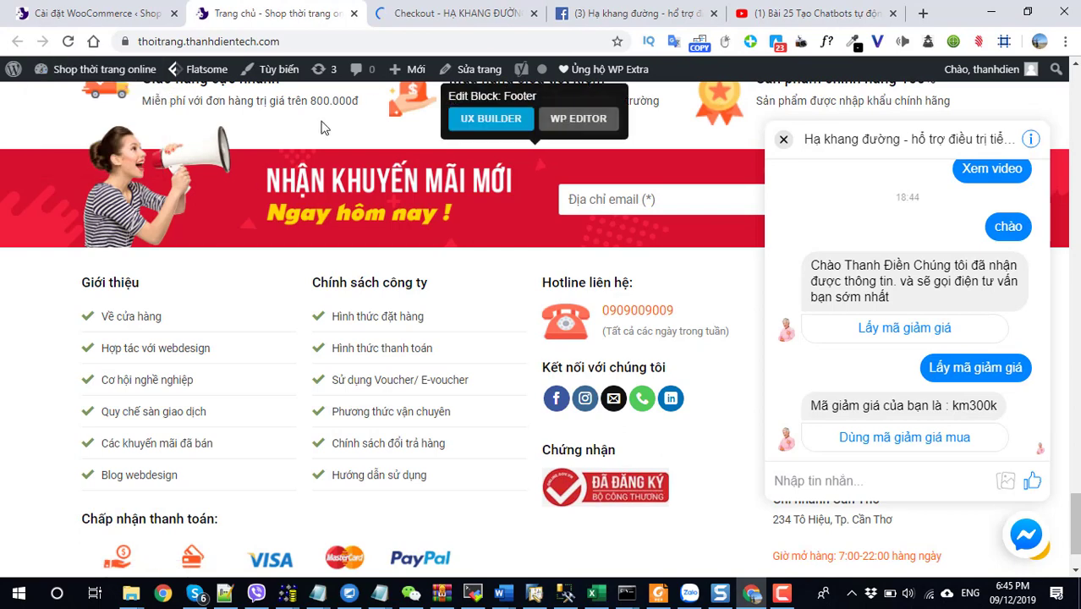
pyautogui.click(436, 13)
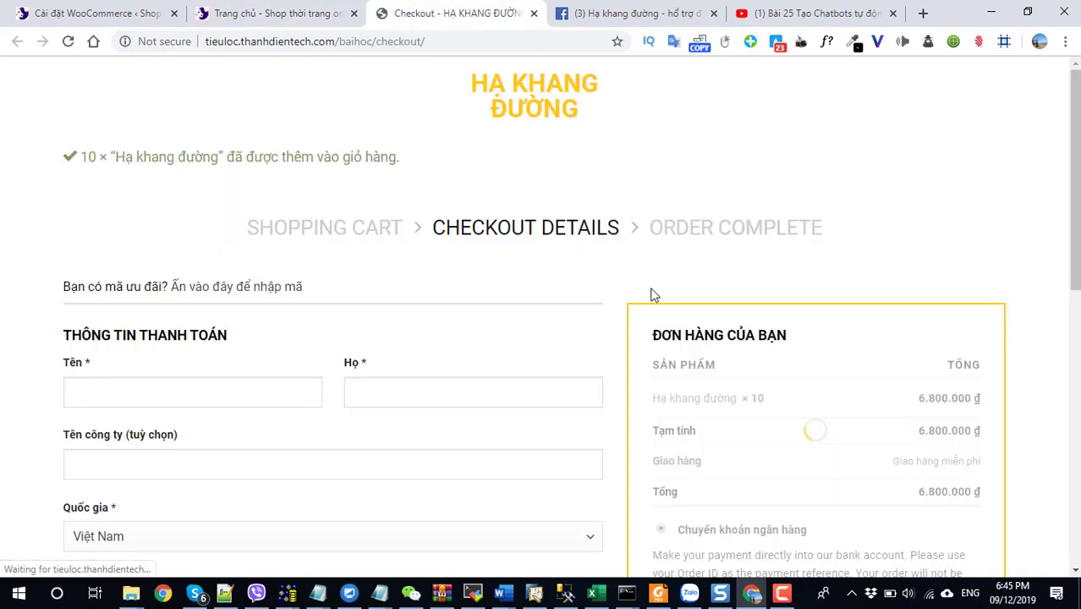
pyautogui.click(534, 14)
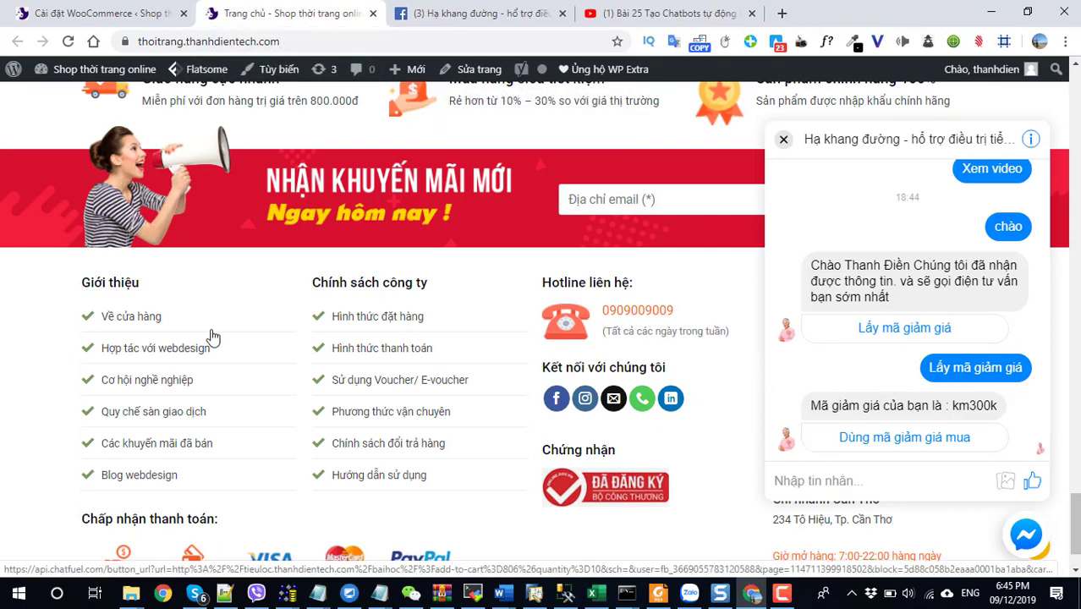
# Close the Messenger chat window, reopen it briefly, and close it again.
pyautogui.click(784, 139)
pyautogui.moveTo(1076, 531); pyautogui.dragTo(1075, 494)
pyautogui.scroll(-3, 1051, 397)
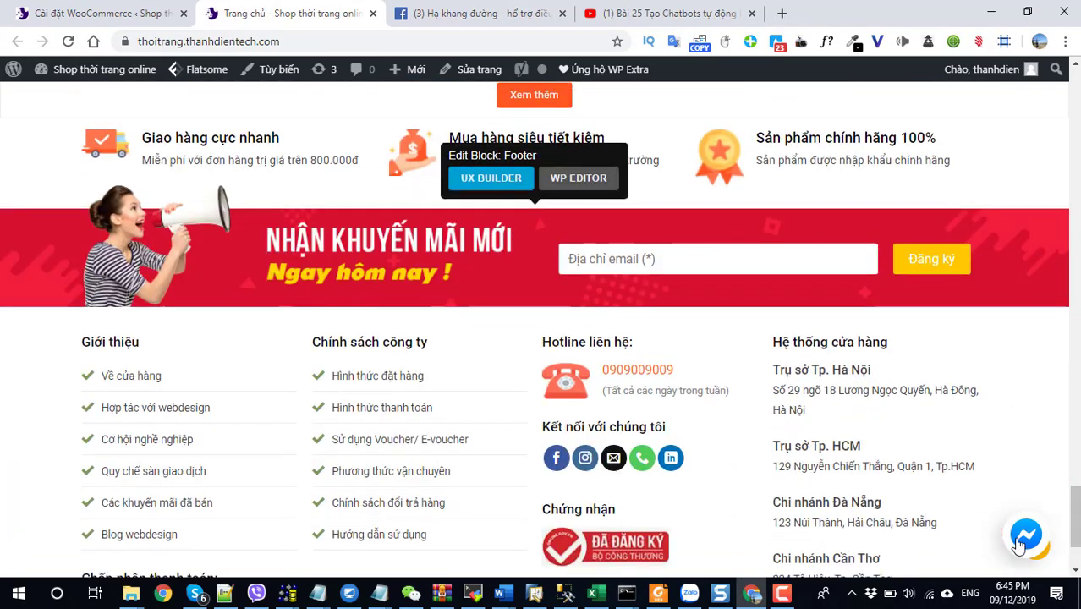
pyautogui.click(1021, 544)
pyautogui.click(1021, 546)
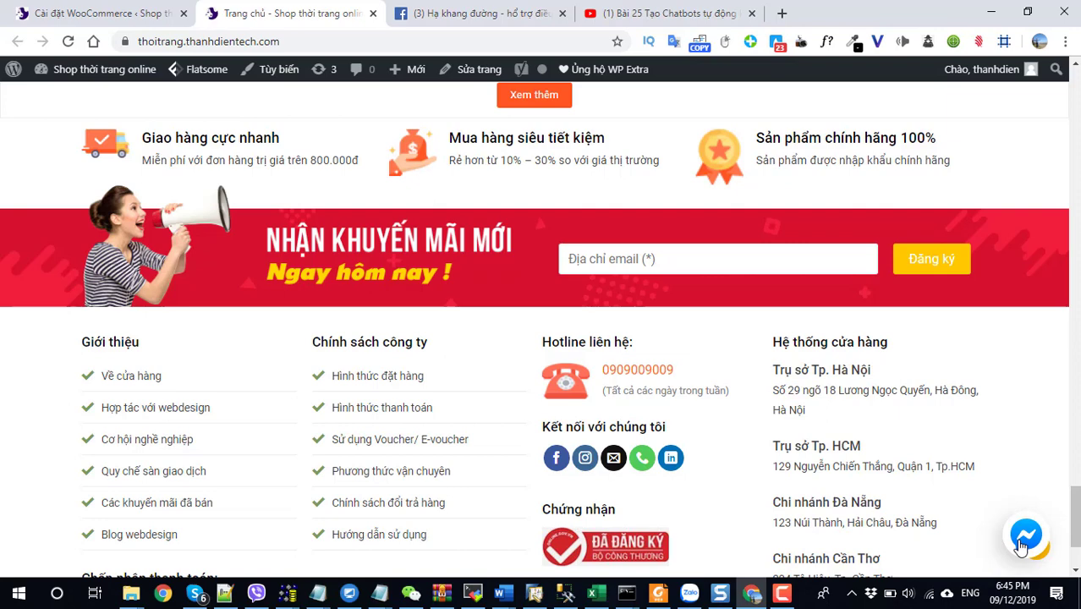
pyautogui.click(95, 15)
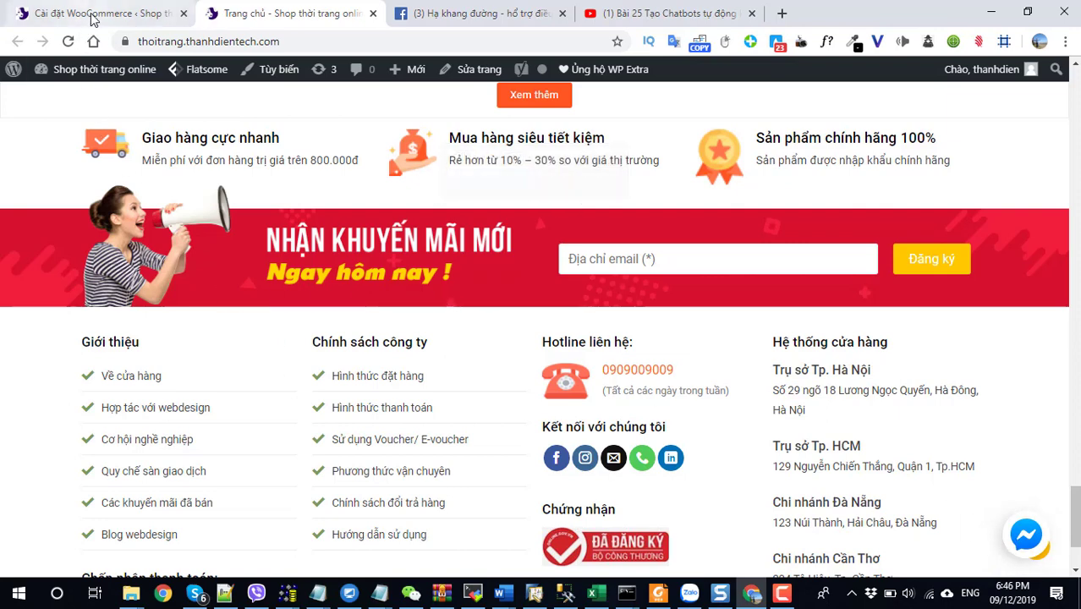
# Go to WooCommerce > Thiết lập > Kết hợp and scroll to the Facebook connection box.
pyautogui.click(129, 593)
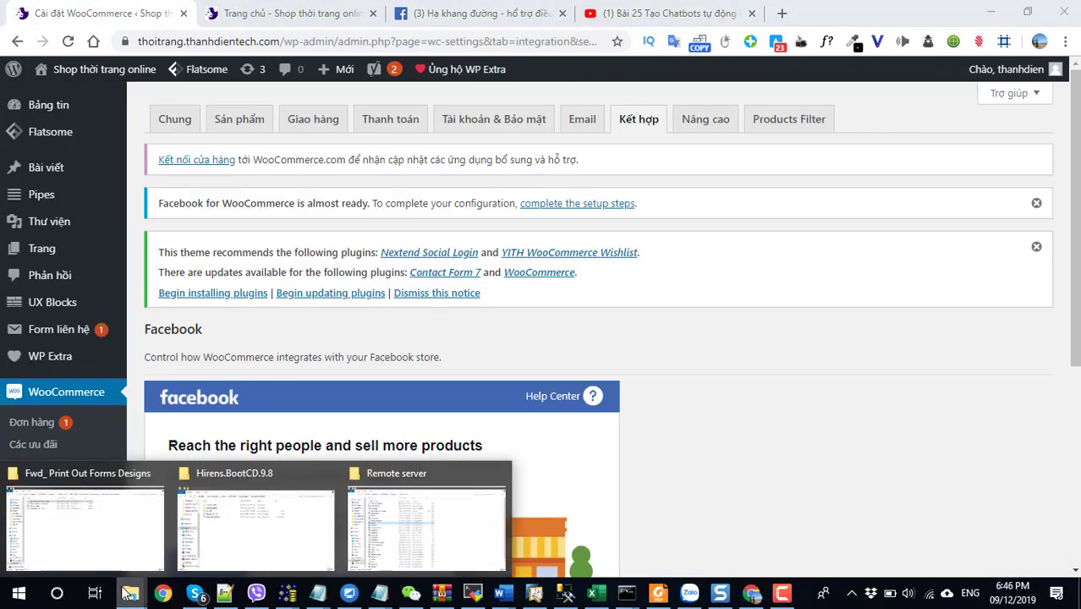
pyautogui.click(44, 397)
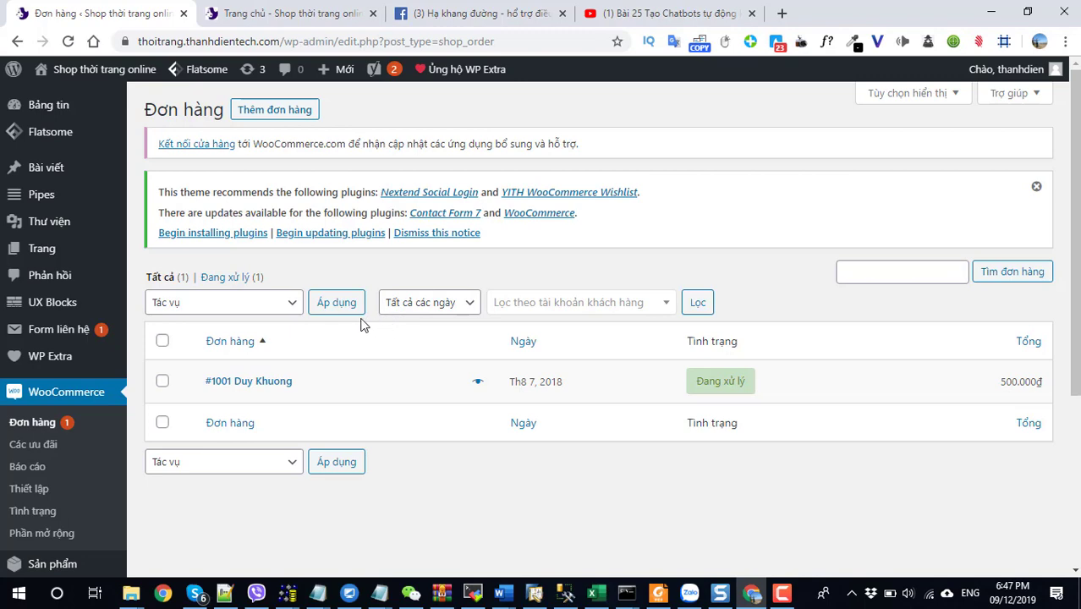
pyautogui.click(34, 489)
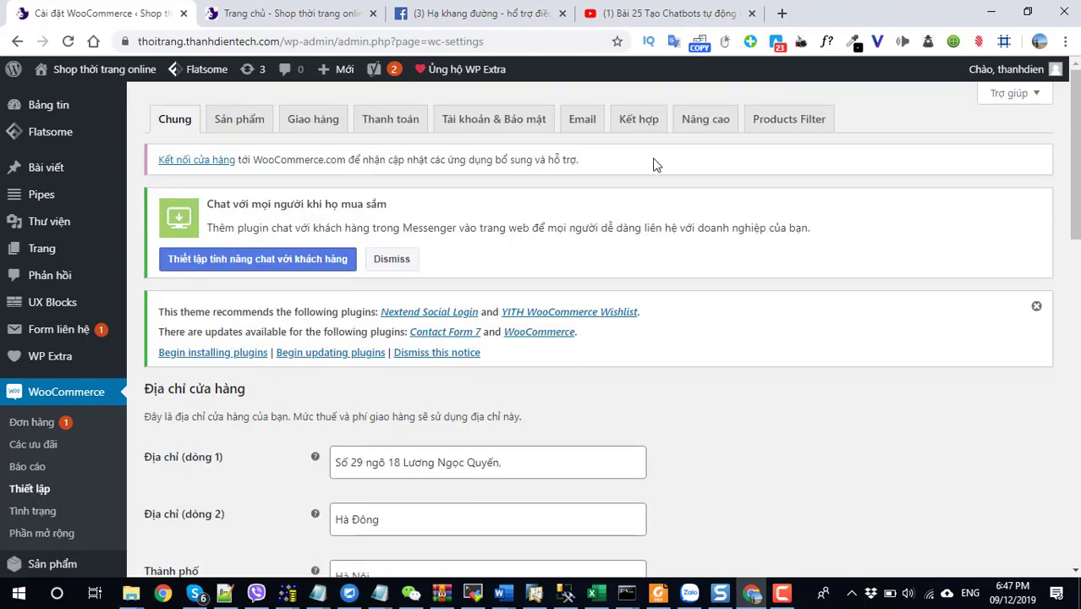
pyautogui.click(636, 123)
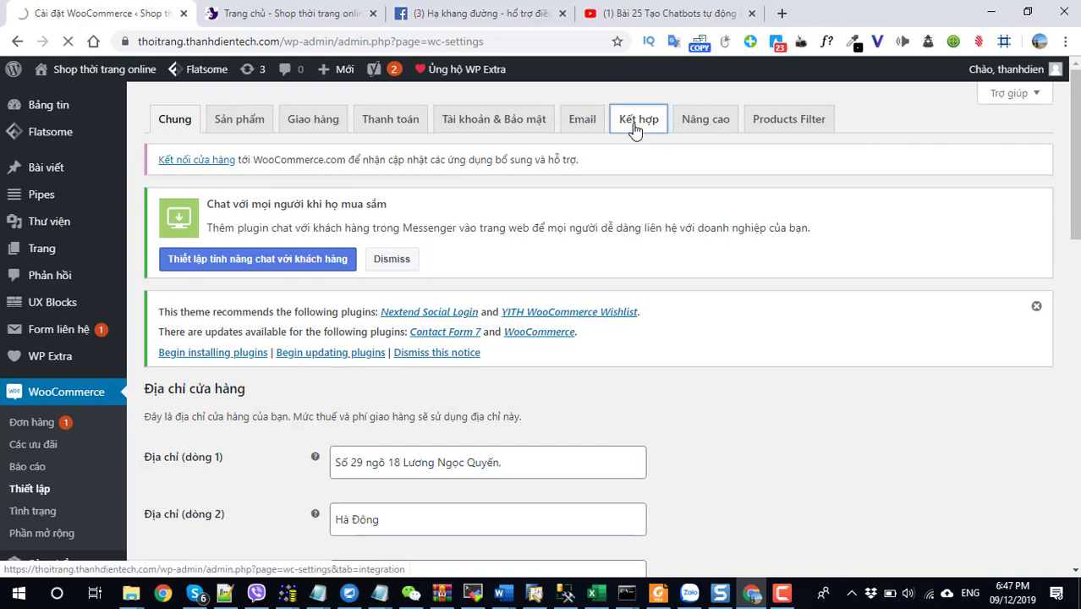
pyautogui.scroll(-4, 256, 415)
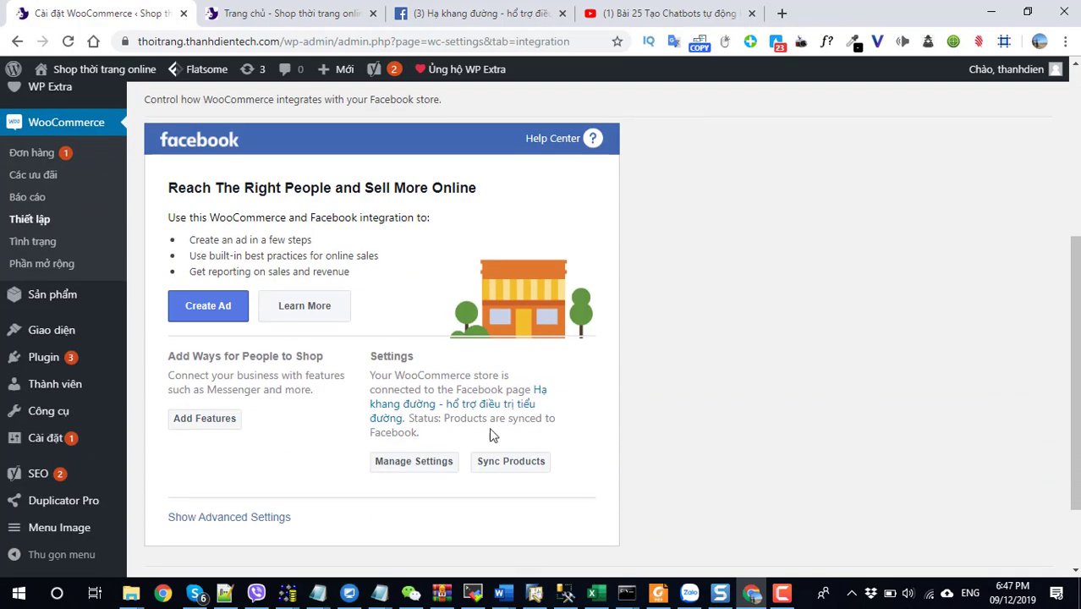
# Open Manage Settings for Facebook and close the Facebook Business setup window.
pyautogui.click(433, 472)
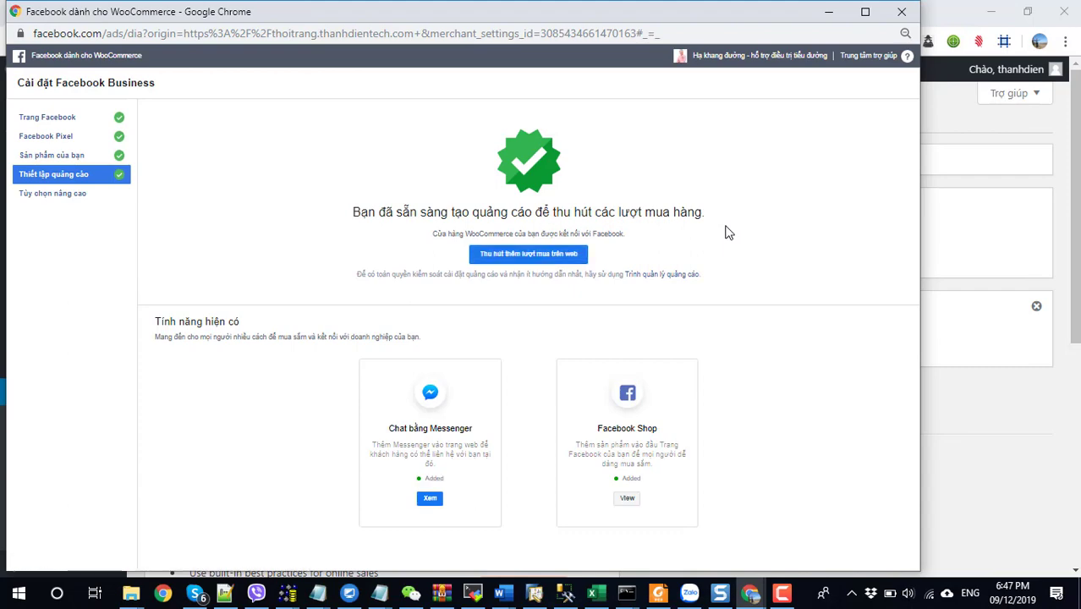
pyautogui.click(900, 11)
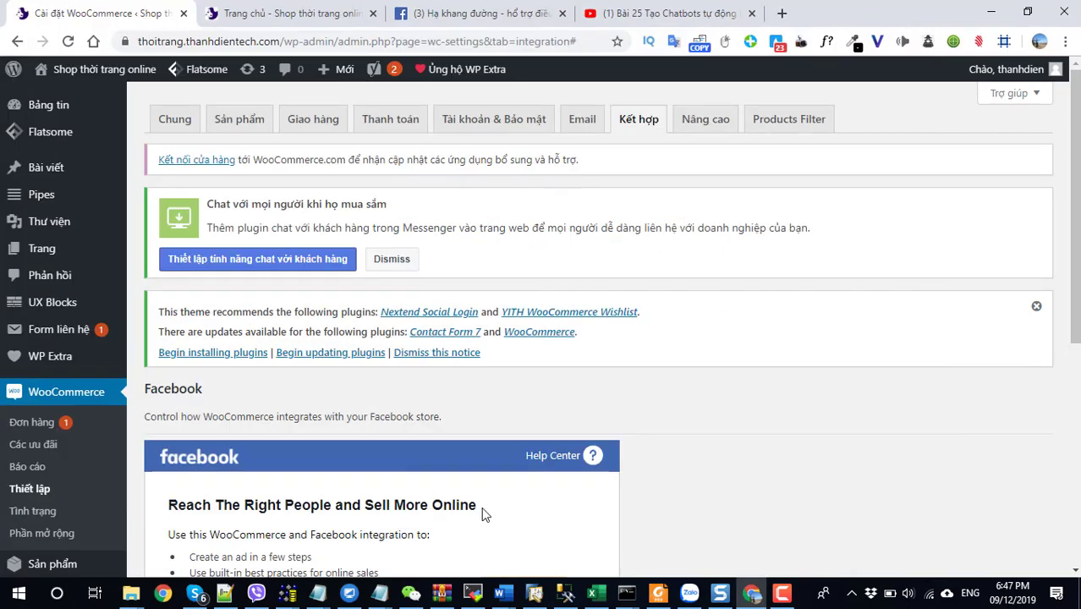
pyautogui.scroll(-4, 482, 515)
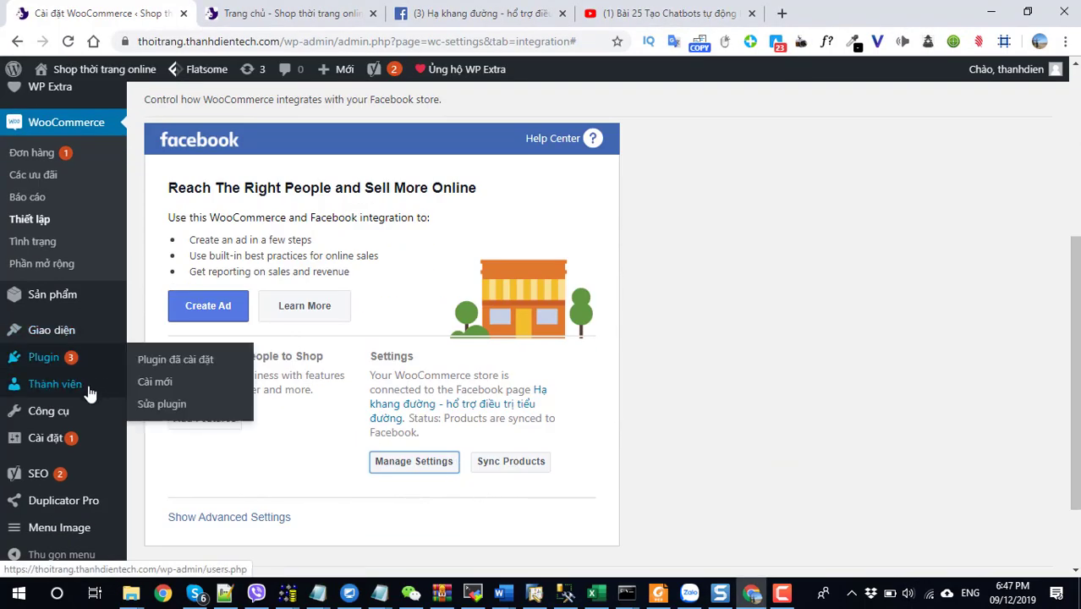
# Go to Plugin > Cài mới to add a new plugin.
pyautogui.moveTo(89, 393)
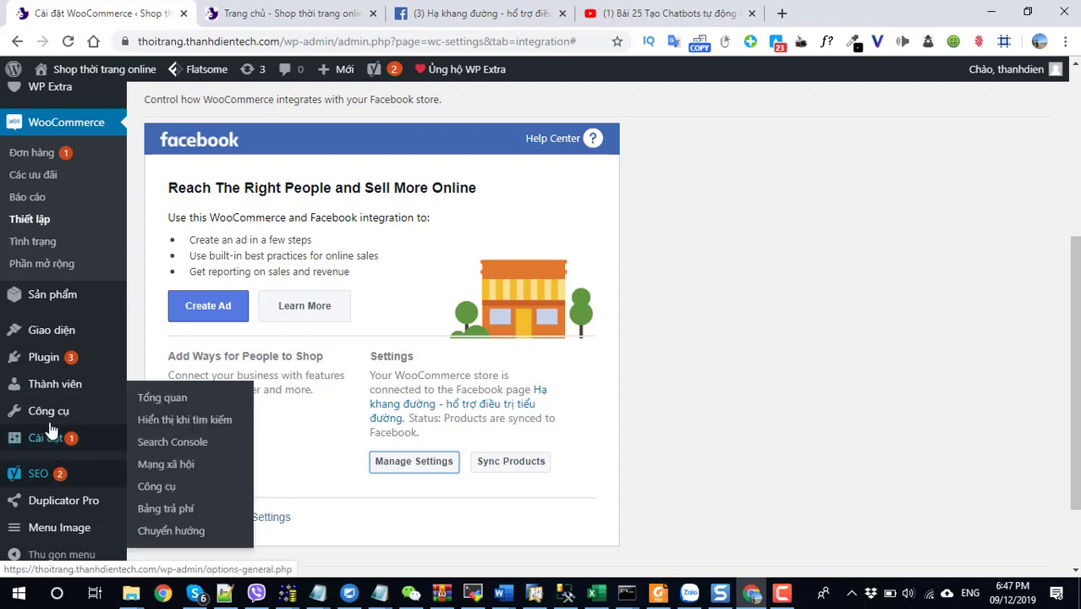
pyautogui.moveTo(21, 364)
pyautogui.click(144, 387)
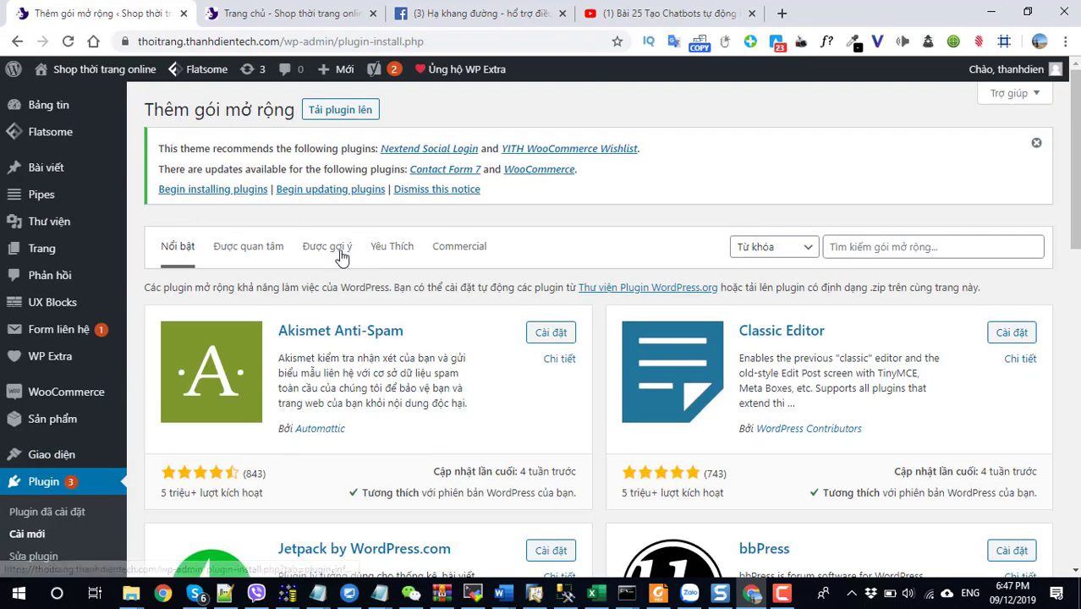
# Show the plugin upload box and copy the share folder's full path from File Explorer.
pyautogui.click(326, 113)
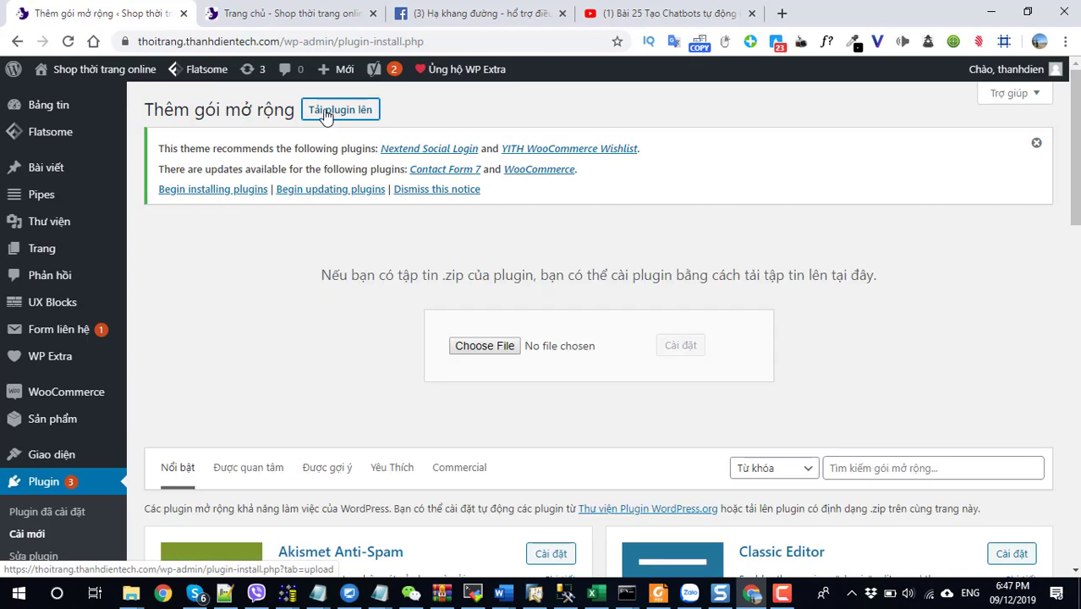
pyautogui.click(476, 348)
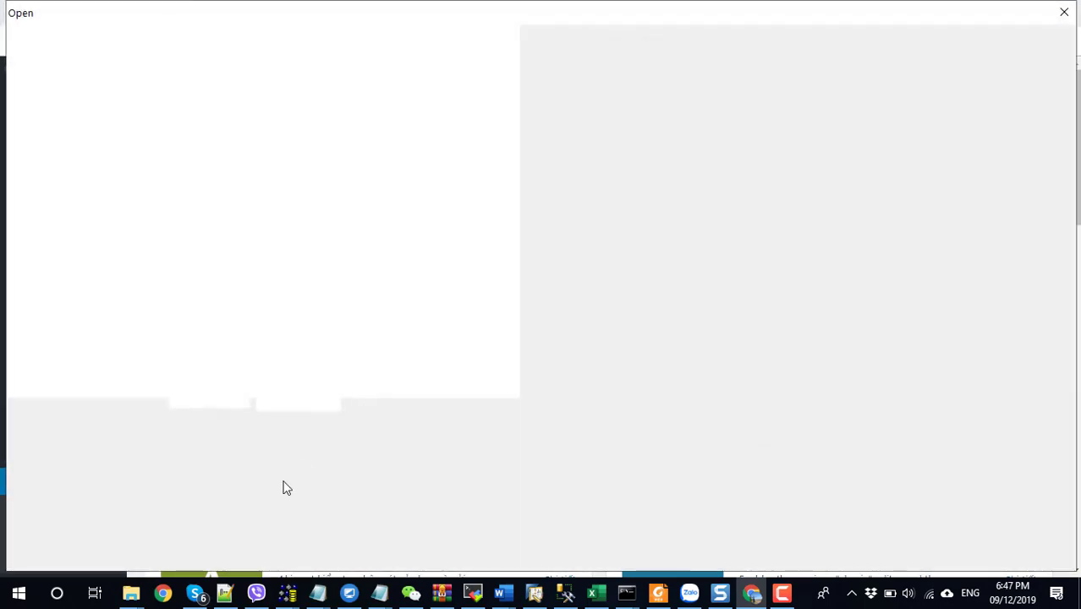
pyautogui.moveTo(130, 593)
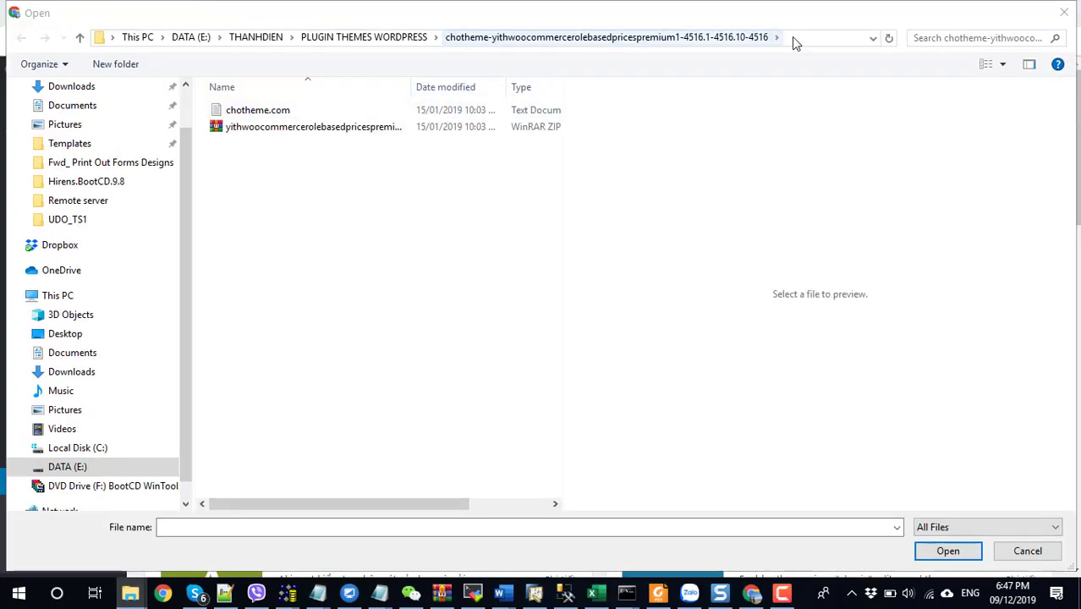
pyautogui.click(802, 39)
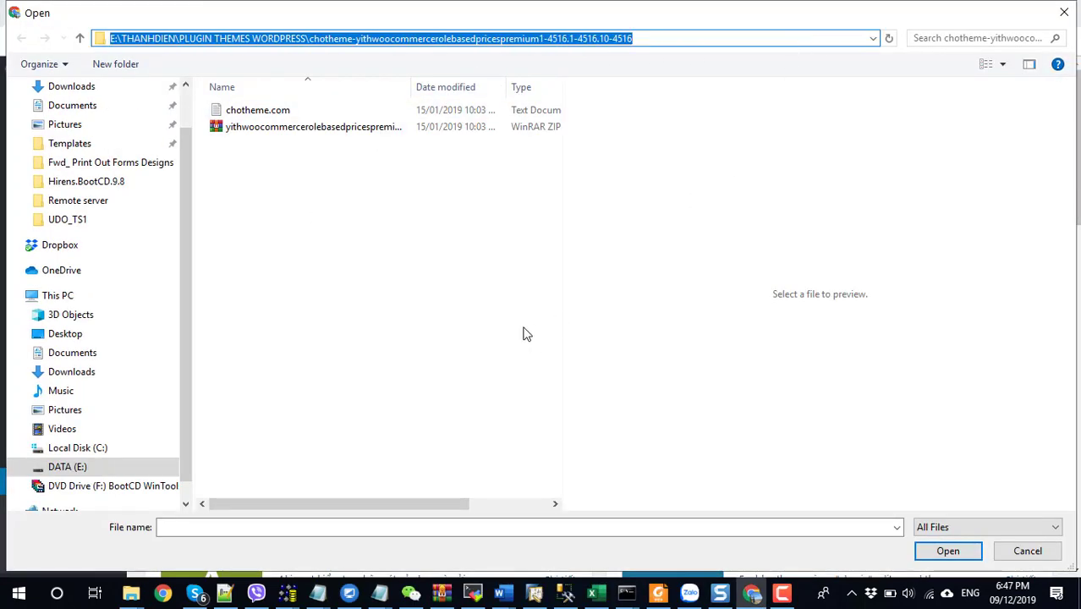
pyautogui.click(1064, 11)
pyautogui.moveTo(127, 598)
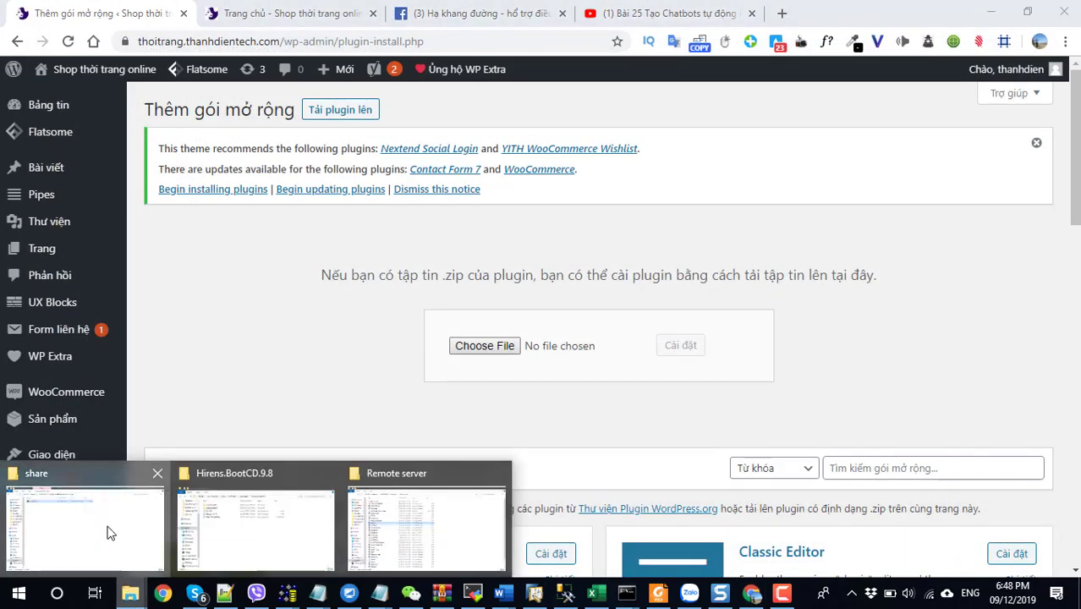
pyautogui.click(110, 533)
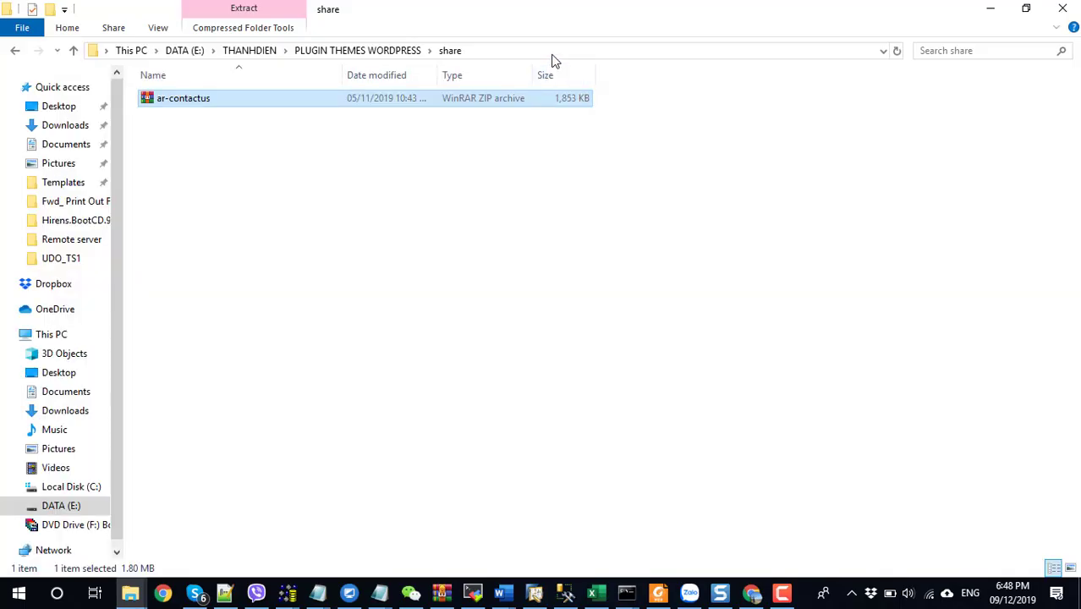
pyautogui.click(554, 53)
pyautogui.hotkey('ctrl', 'c')
pyautogui.click(994, 13)
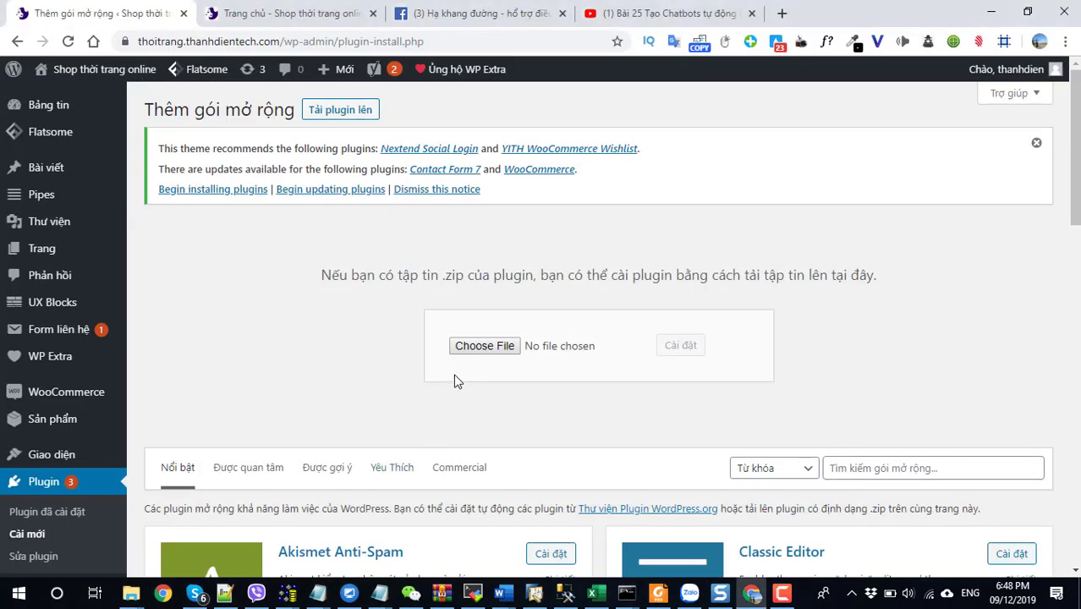
# Pick ar-contactus.zip from the share folder and install it.
pyautogui.click(483, 346)
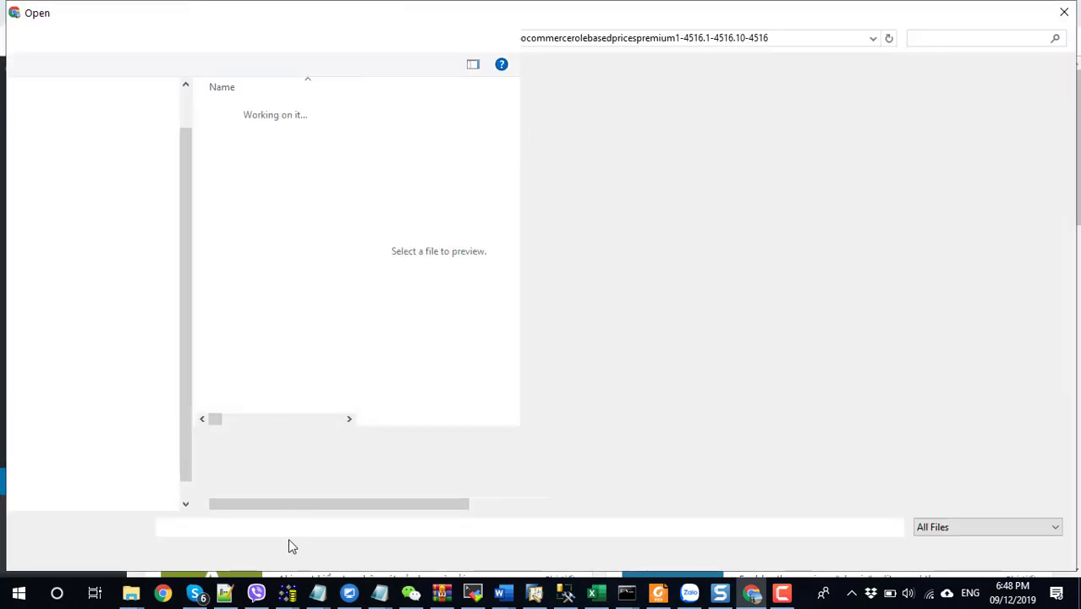
pyautogui.hotkey('ctrl', 'v')
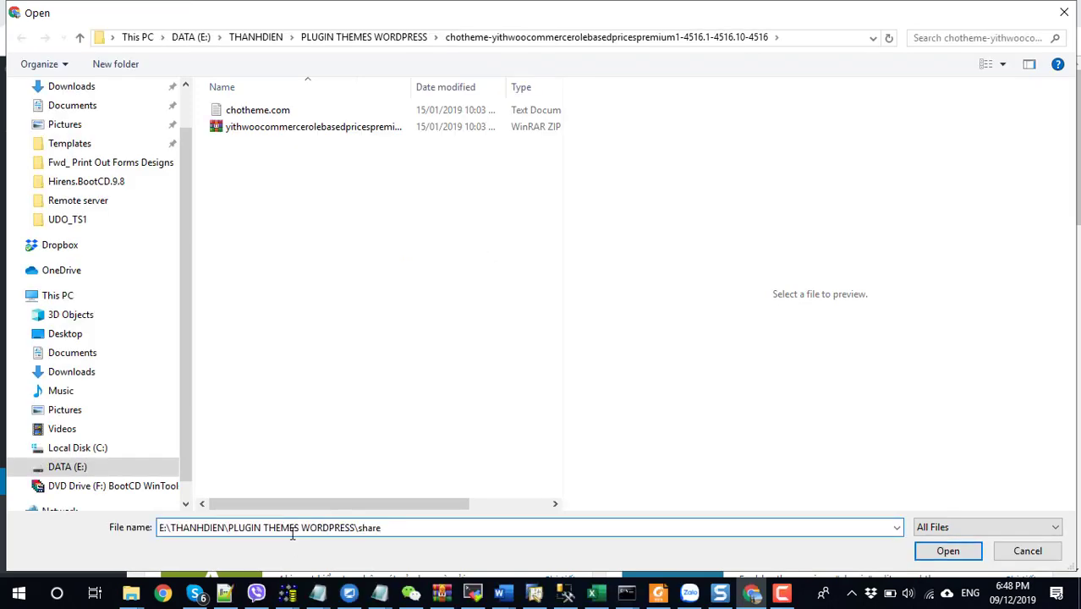
pyautogui.press('Return')
pyautogui.doubleClick(249, 115)
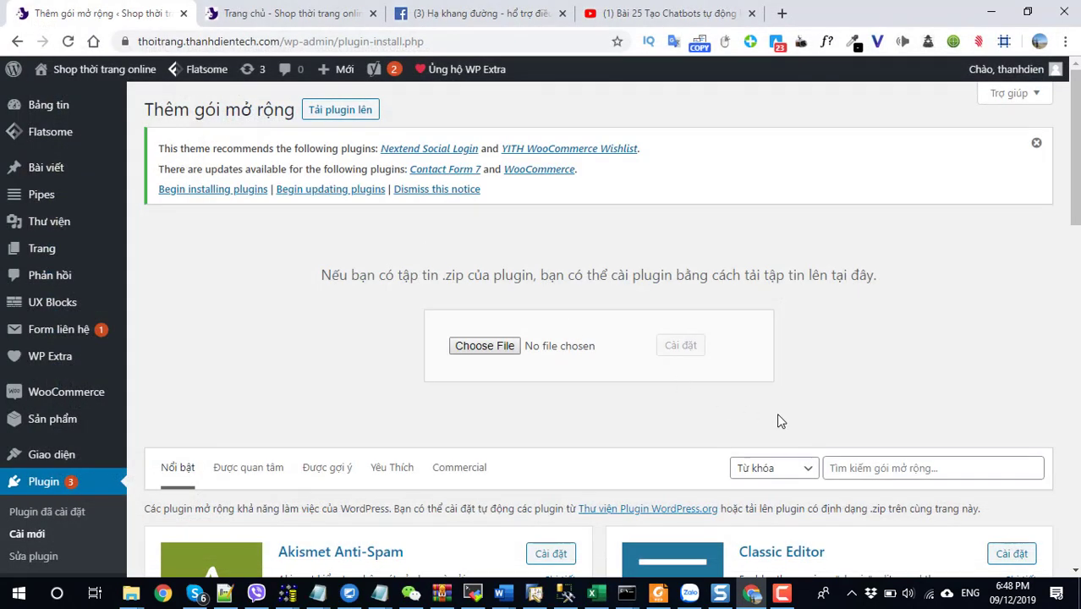
pyautogui.click(694, 352)
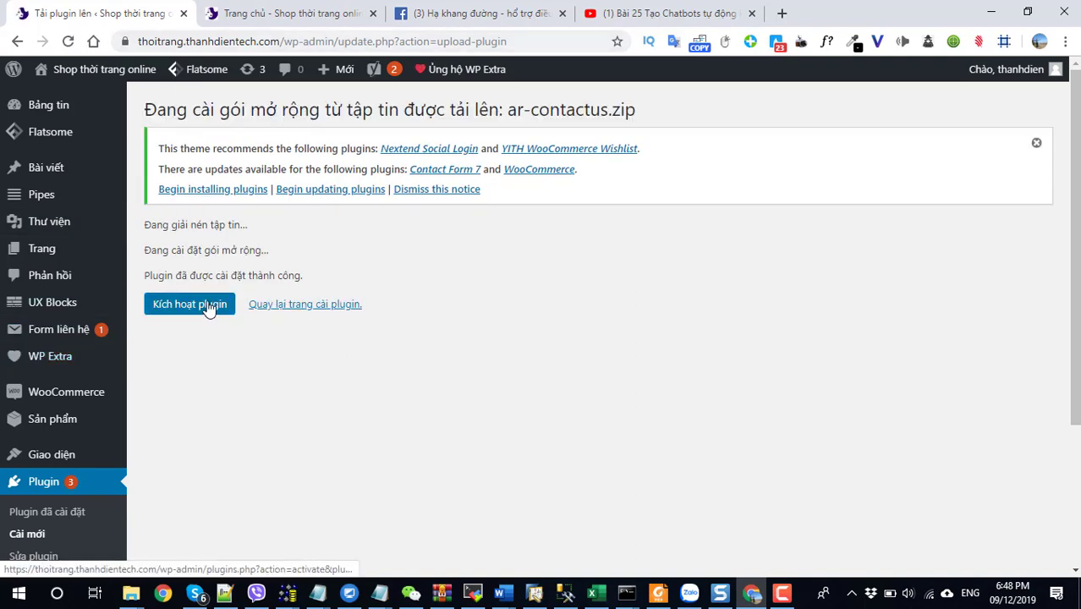
# Activate the Contact Us all-in-one button plugin and reveal the Cài đặt submenu.
pyautogui.click(208, 306)
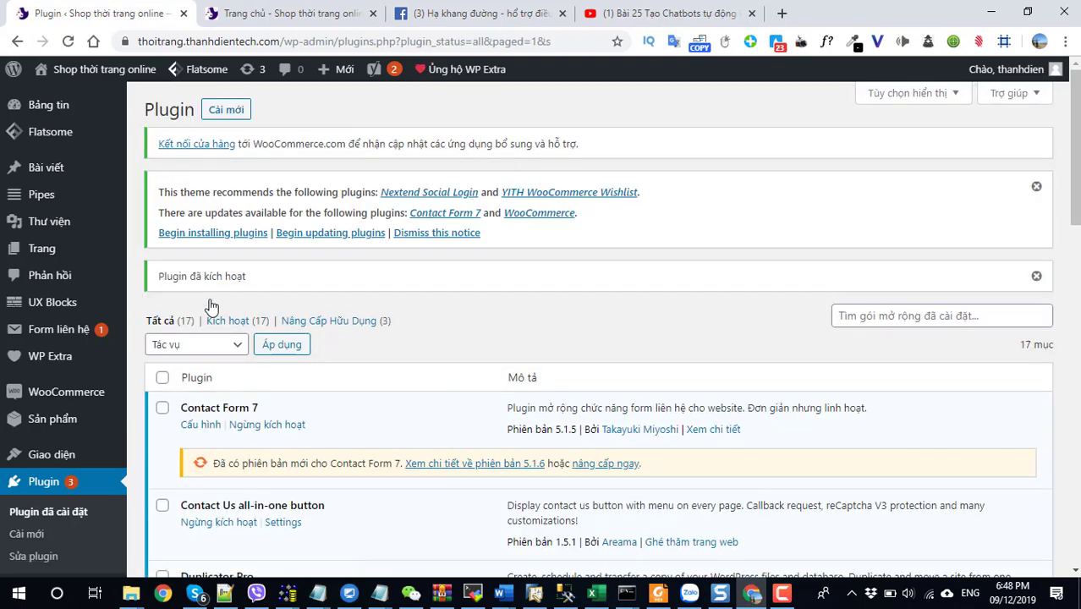
pyautogui.scroll(-5, 211, 306)
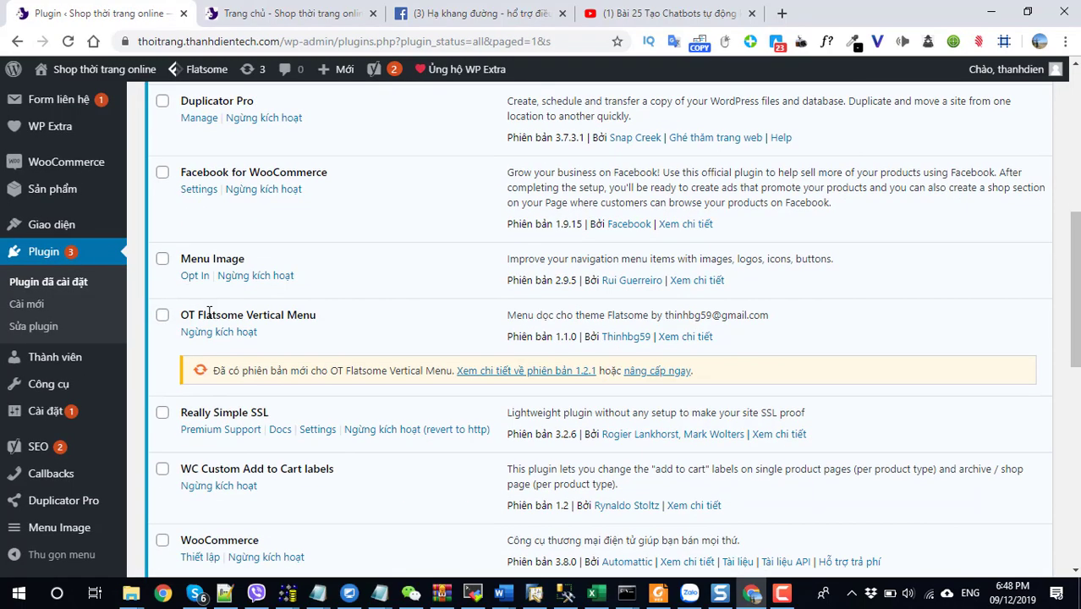
pyautogui.scroll(-2, 204, 314)
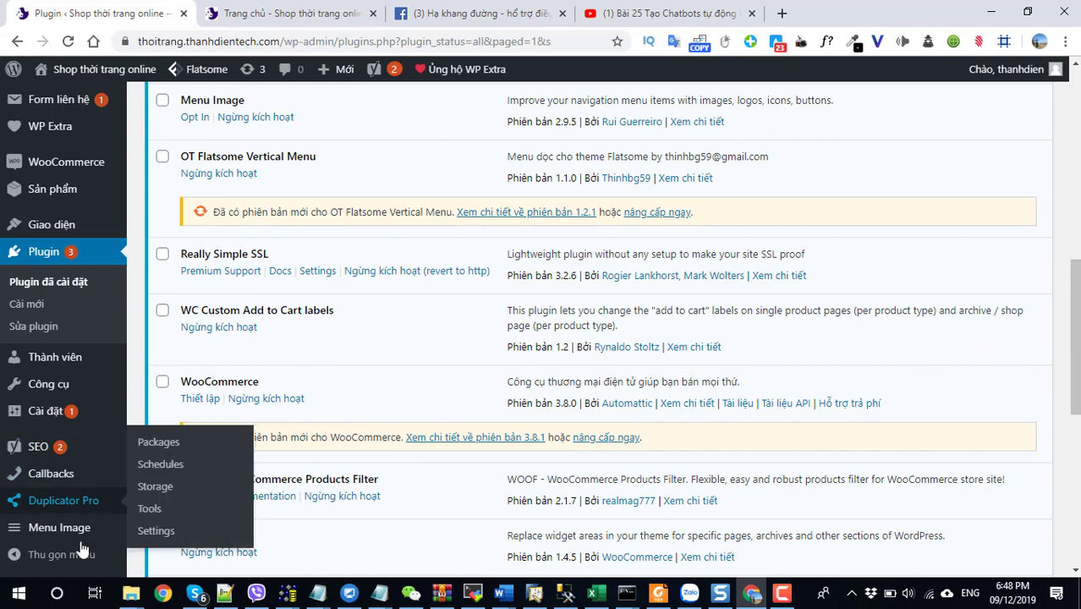
pyautogui.moveTo(81, 427)
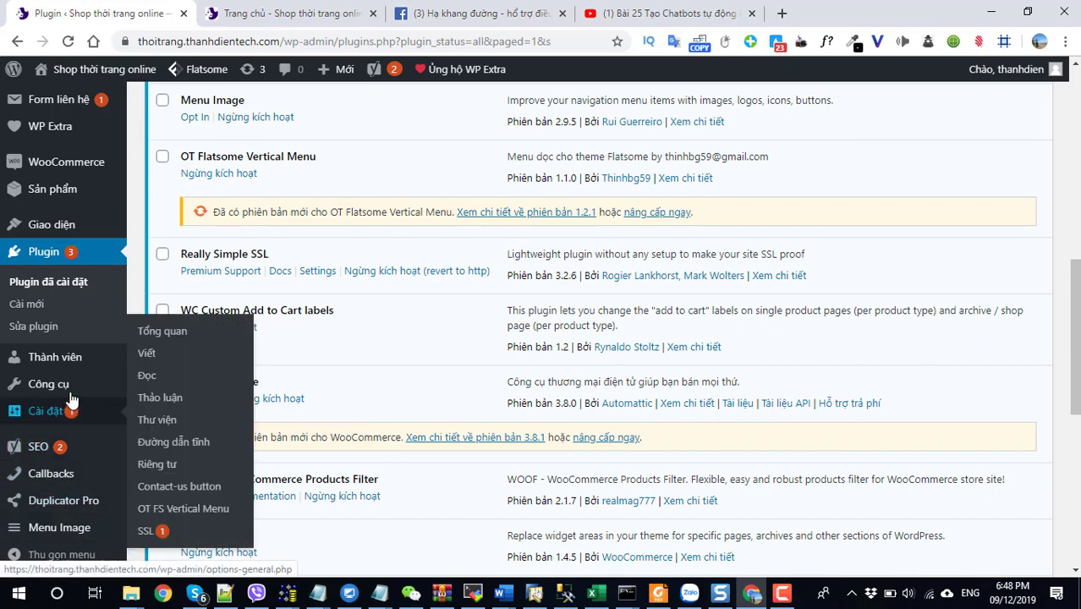
pyautogui.moveTo(70, 396)
# Open Contact-us button settings and expand Button settings.
pyautogui.click(173, 488)
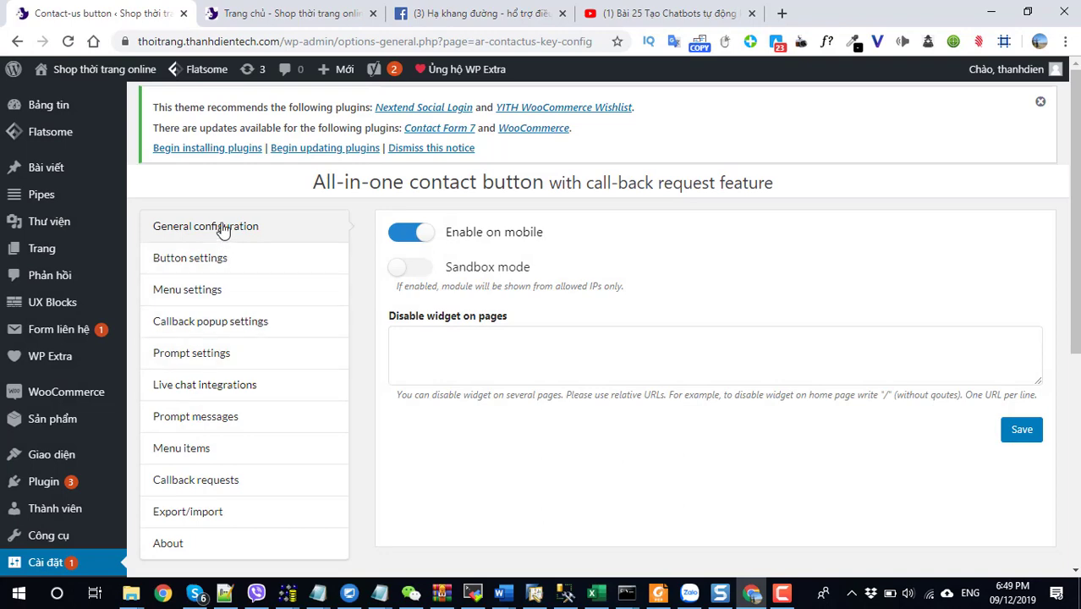
pyautogui.click(212, 258)
pyautogui.scroll(-3, 494, 314)
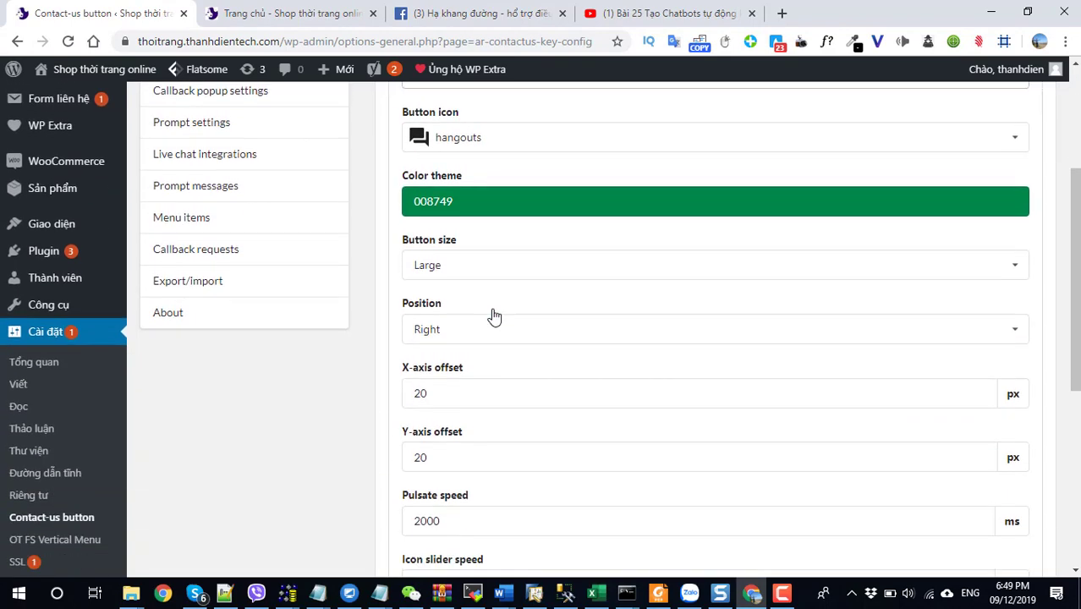
pyautogui.scroll(-4, 494, 315)
pyautogui.scroll(5, 494, 315)
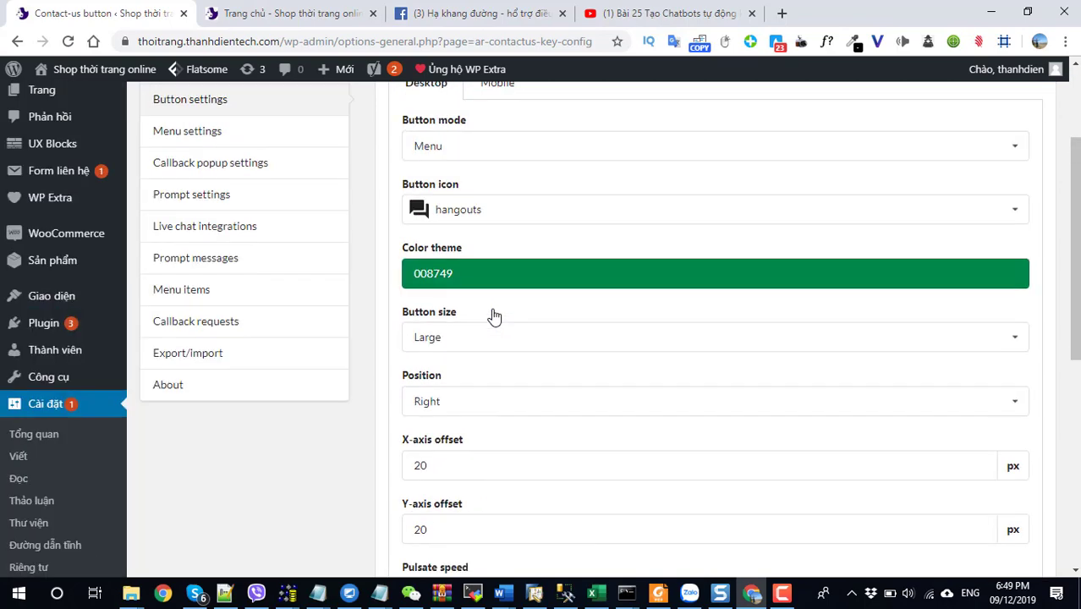
pyautogui.scroll(-1, 494, 315)
pyautogui.scroll(-2, 494, 314)
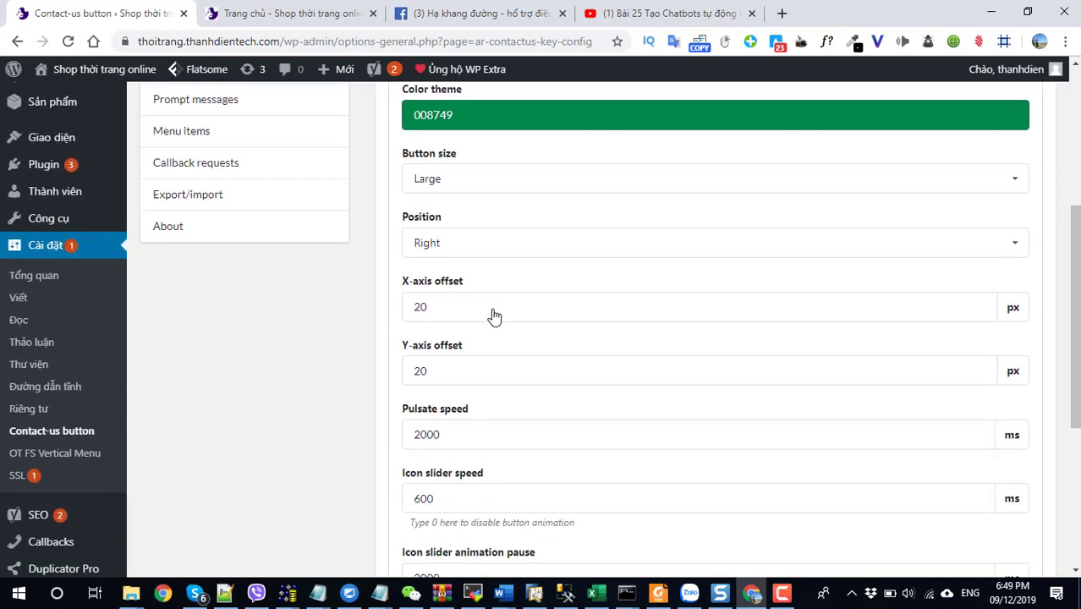
# Check the floating Messenger chat on the storefront and return to the settings.
pyautogui.click(313, 16)
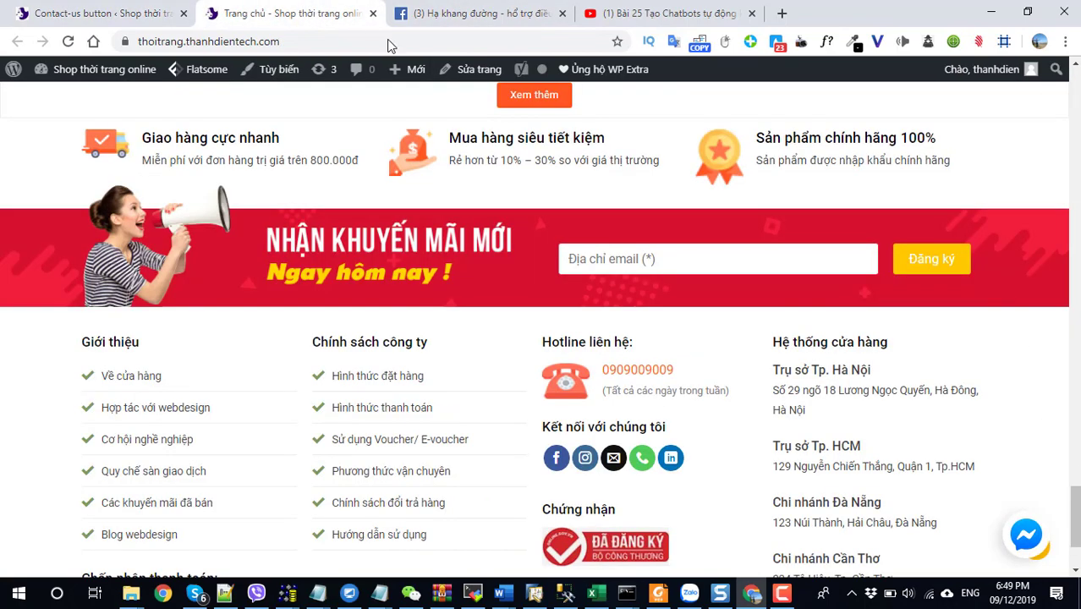
pyautogui.click(1024, 535)
pyautogui.click(1024, 535)
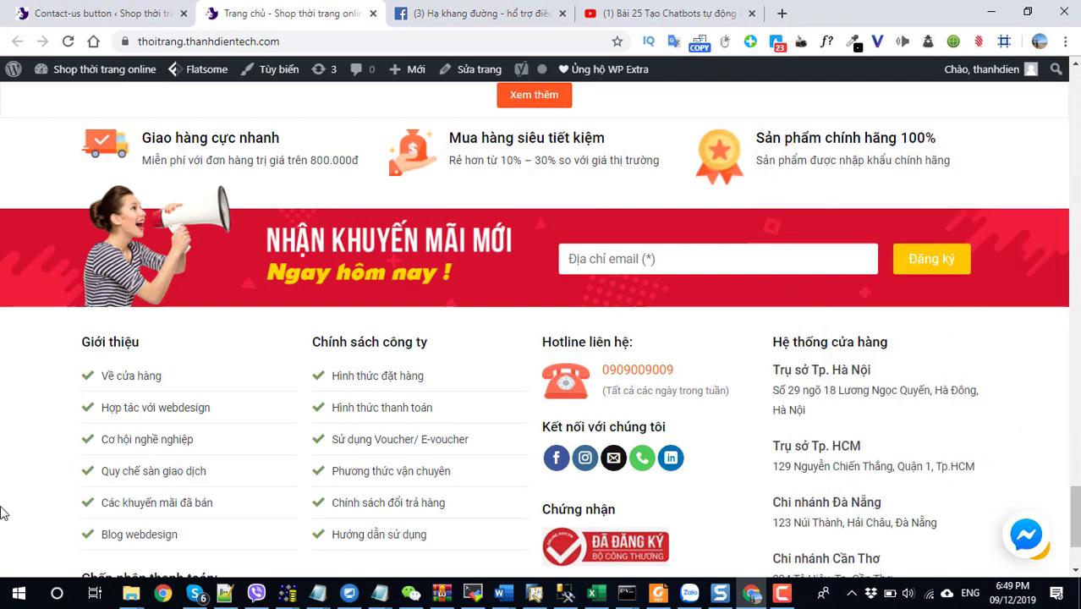
pyautogui.click(123, 14)
# Set the desktop button Position to Left.
pyautogui.scroll(-3, 442, 433)
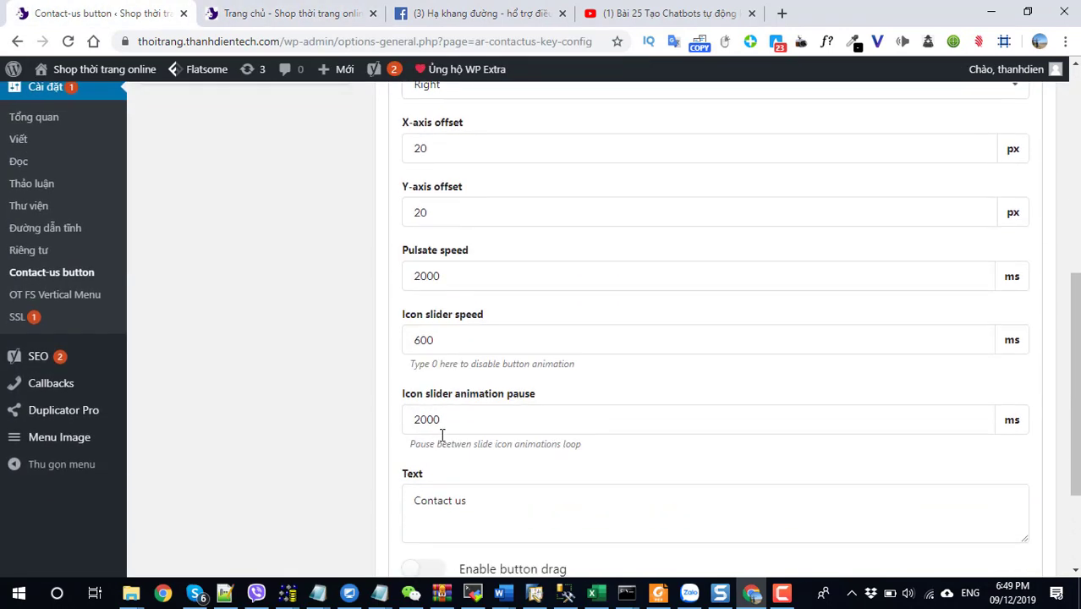
pyautogui.scroll(6, 441, 433)
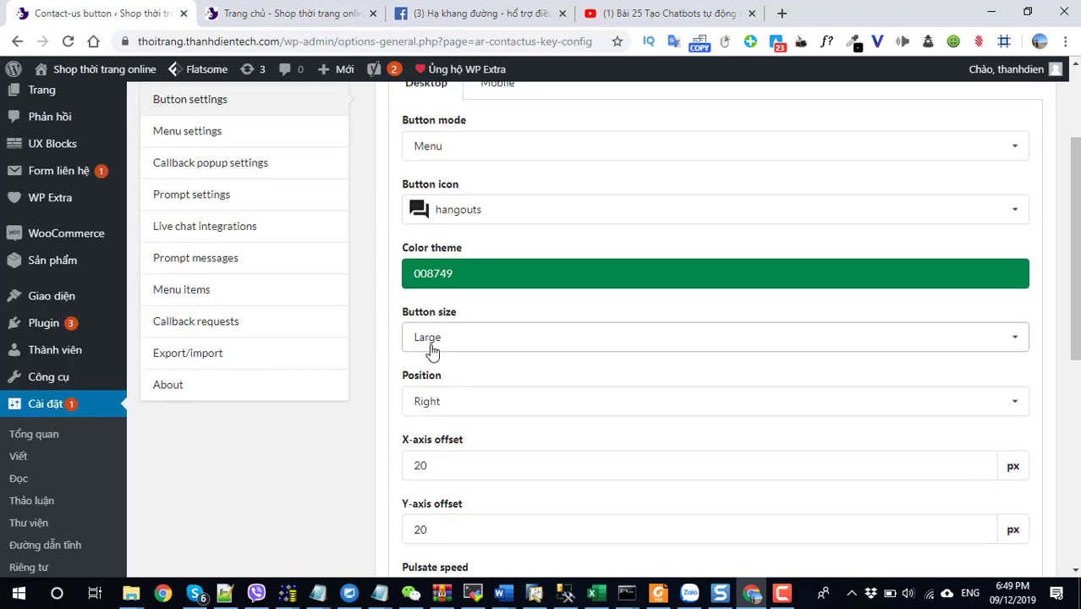
pyautogui.click(446, 402)
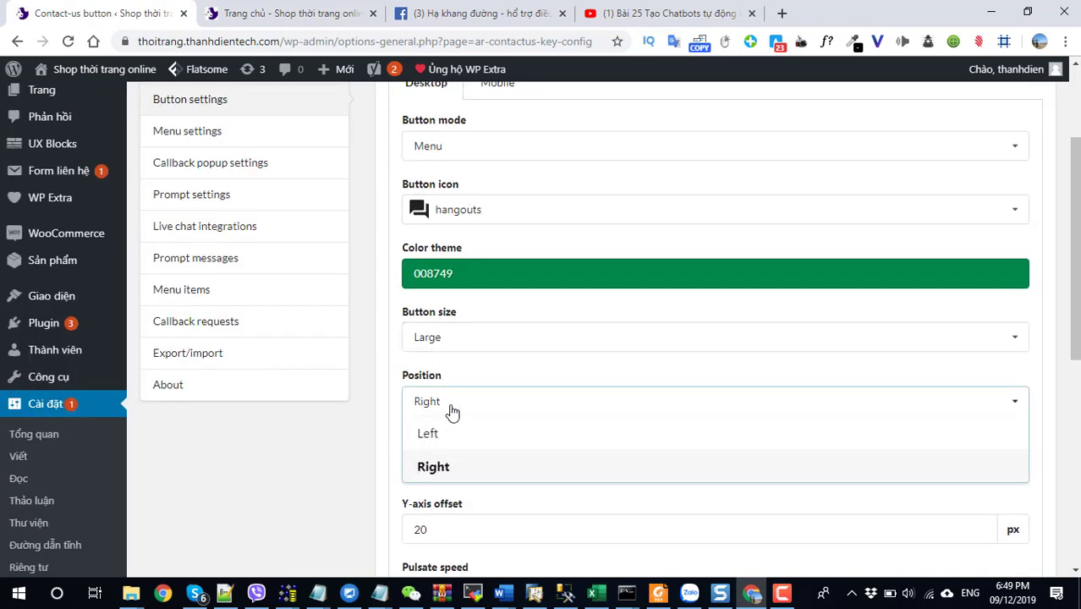
pyautogui.click(449, 406)
pyautogui.click(460, 406)
pyautogui.click(449, 437)
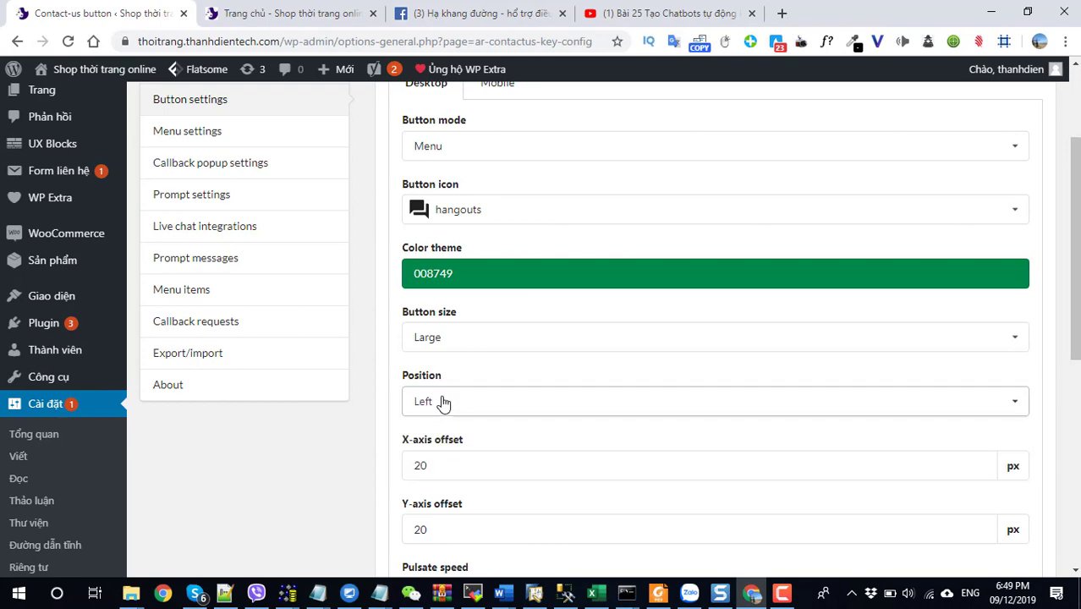
# Set the mobile button Position to Left and save the contact button settings.
pyautogui.click(286, 15)
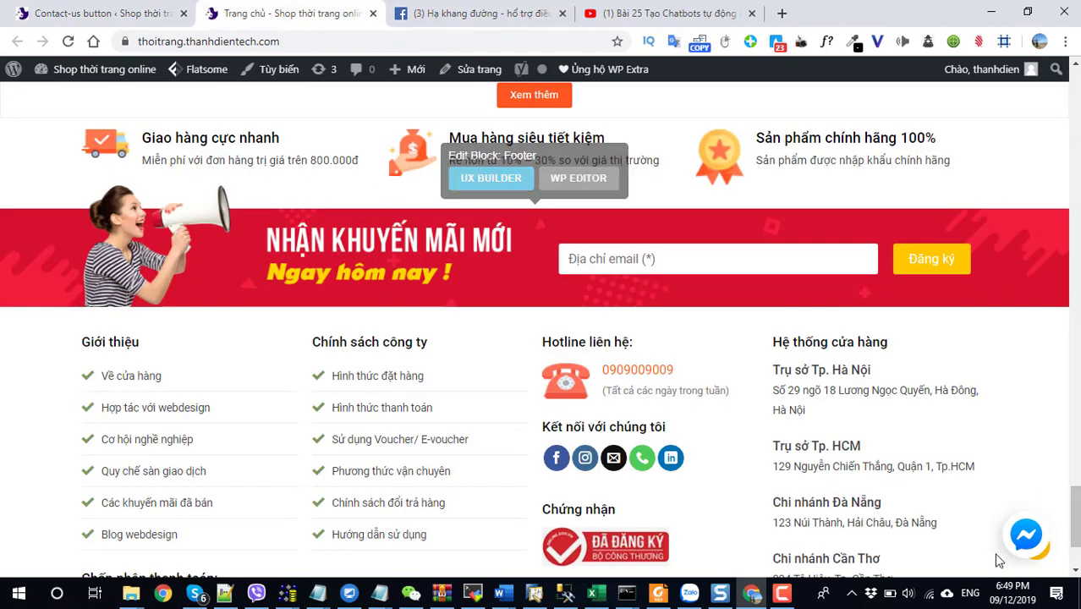
pyautogui.click(105, 14)
pyautogui.scroll(2, 494, 265)
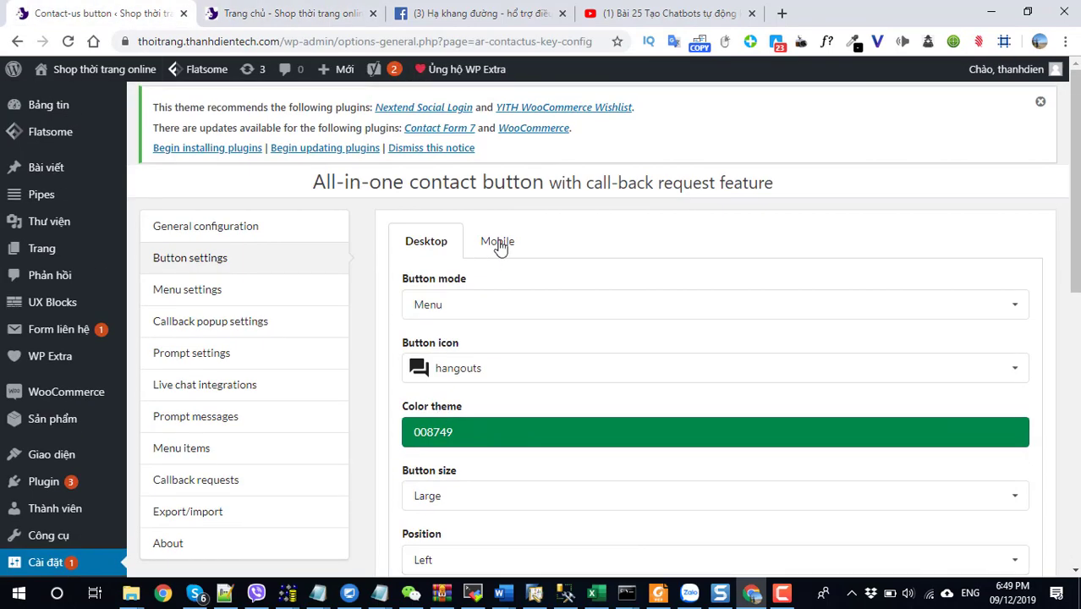
pyautogui.click(499, 241)
pyautogui.scroll(-3, 501, 339)
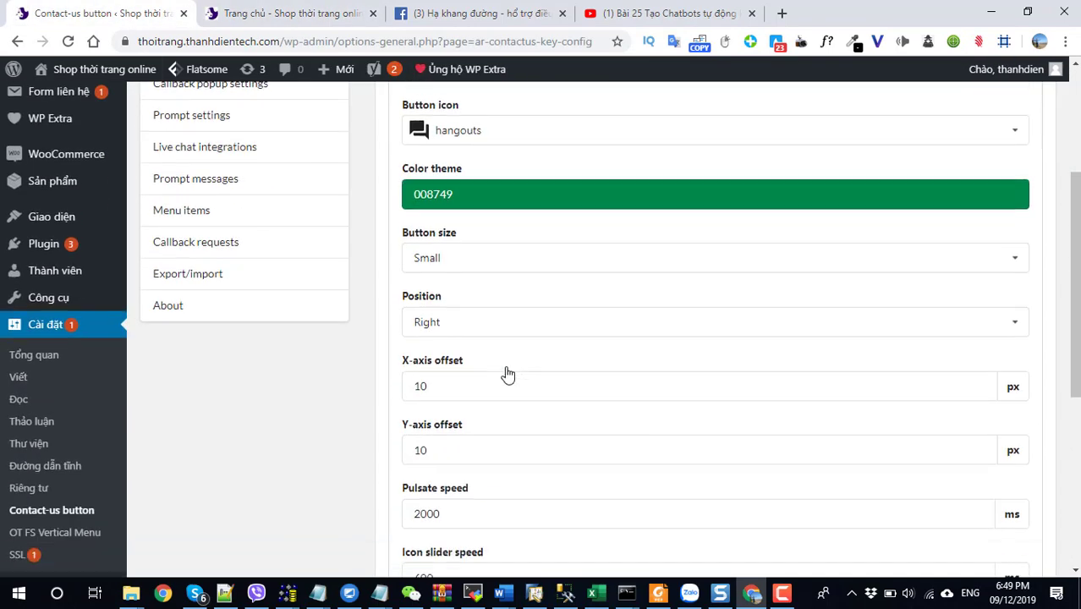
pyautogui.click(457, 329)
pyautogui.click(445, 366)
pyautogui.scroll(-5, 461, 425)
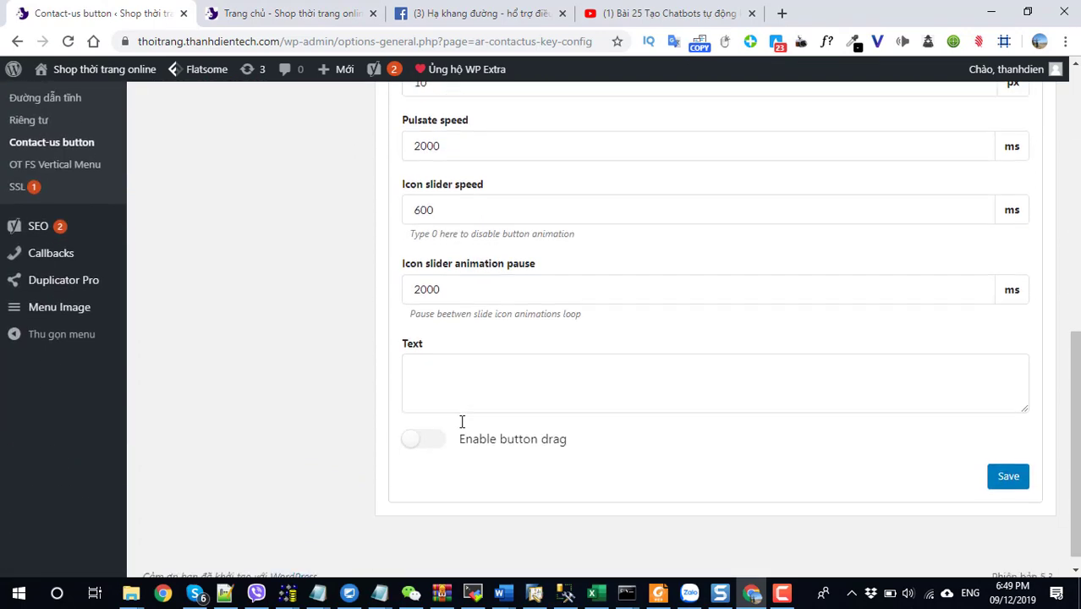
pyautogui.click(1008, 463)
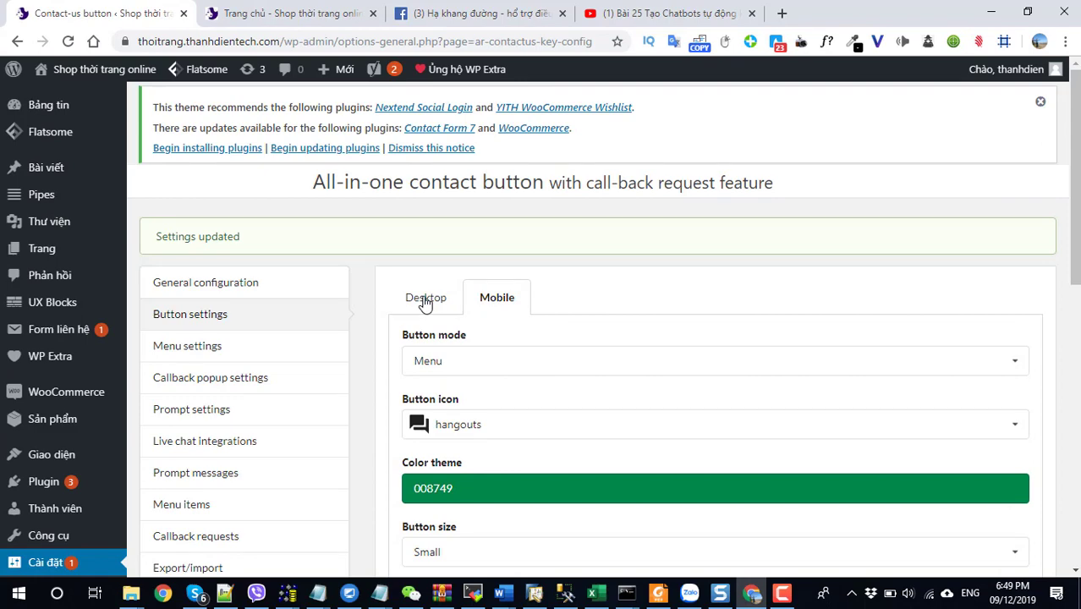
# Review the contact menu's appearance settings and its list of menu items.
pyautogui.click(204, 352)
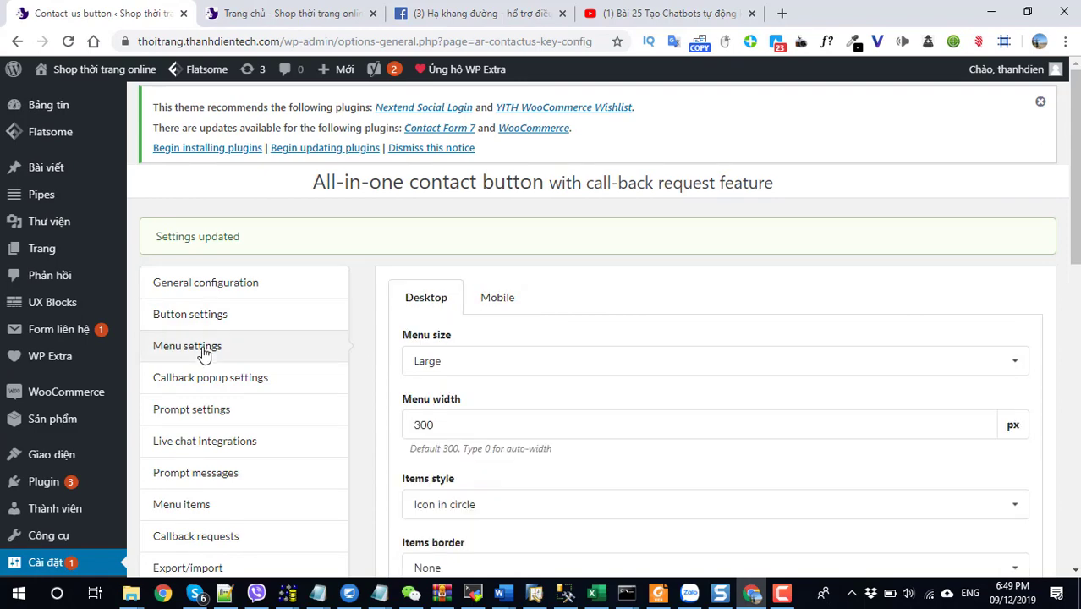
pyautogui.scroll(-4, 357, 374)
pyautogui.scroll(4, 361, 374)
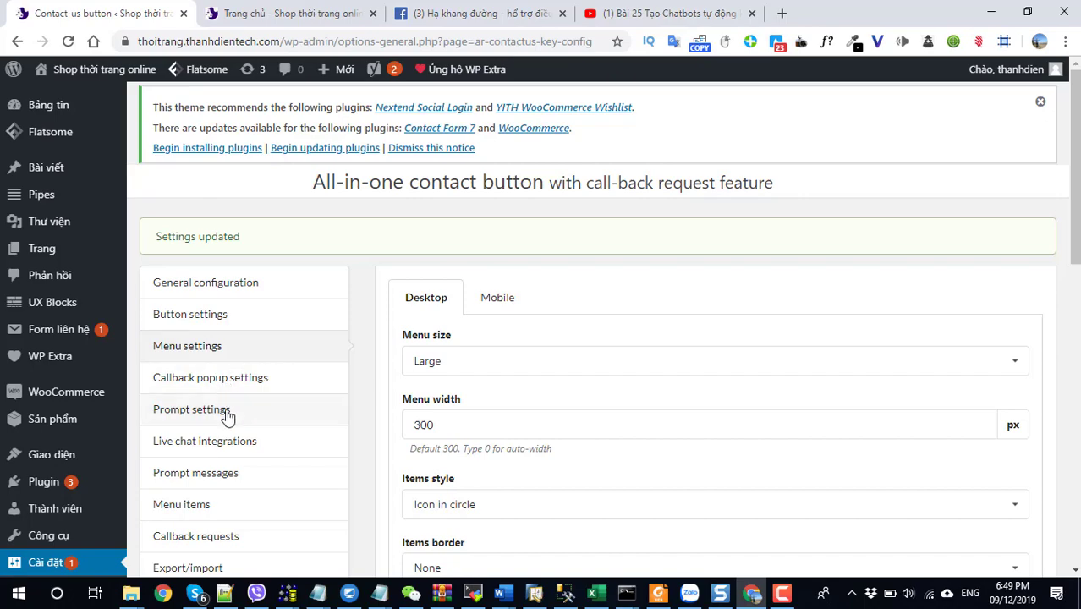
pyautogui.click(204, 505)
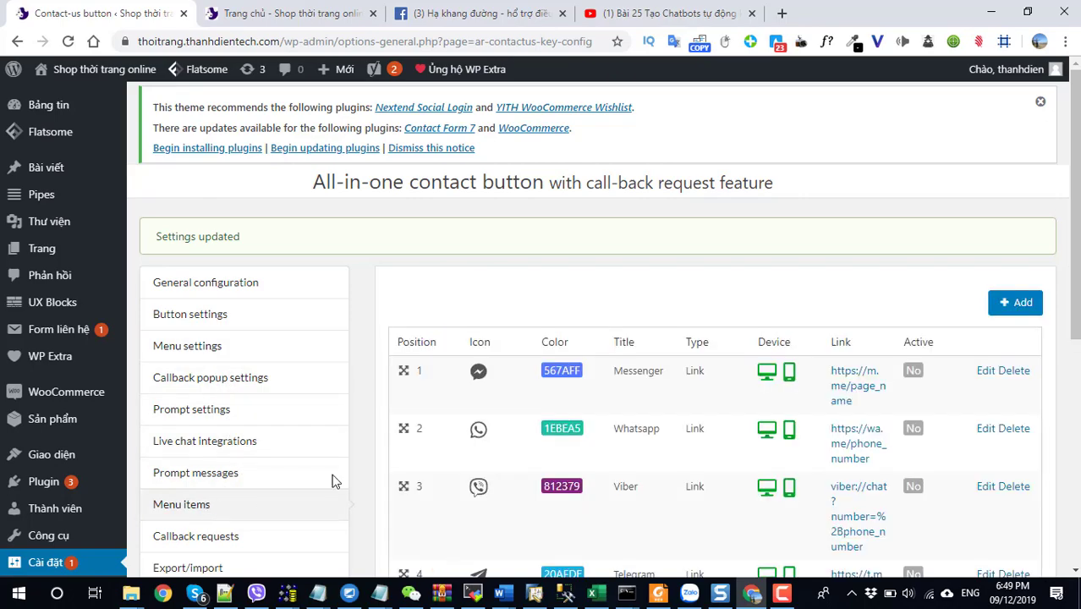
pyautogui.scroll(-5, 718, 401)
pyautogui.scroll(8, 729, 413)
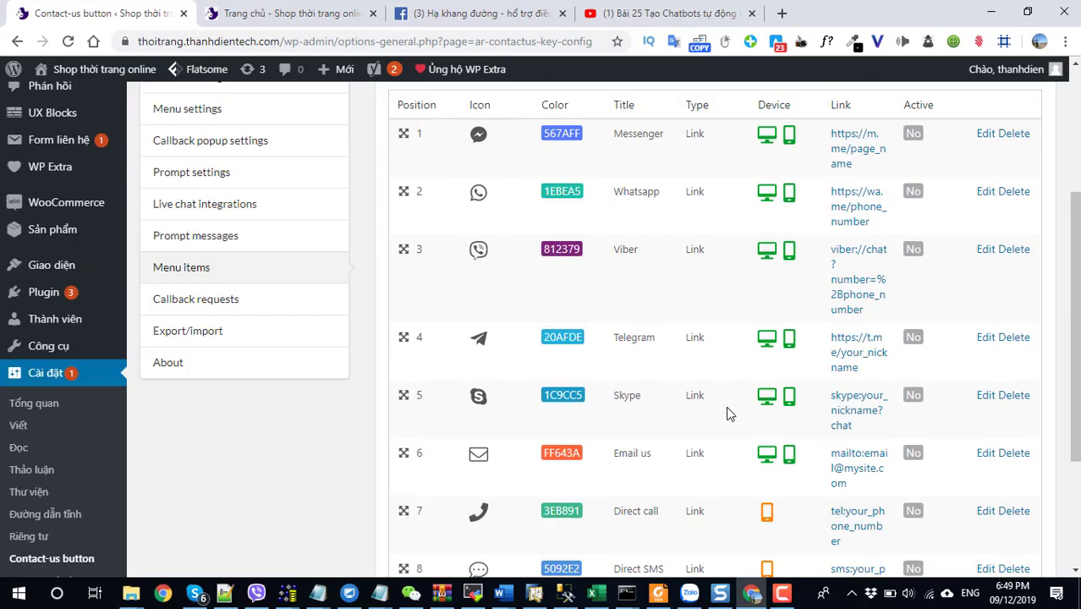
pyautogui.scroll(-3, 729, 412)
pyautogui.scroll(3, 729, 413)
pyautogui.scroll(-5, 729, 414)
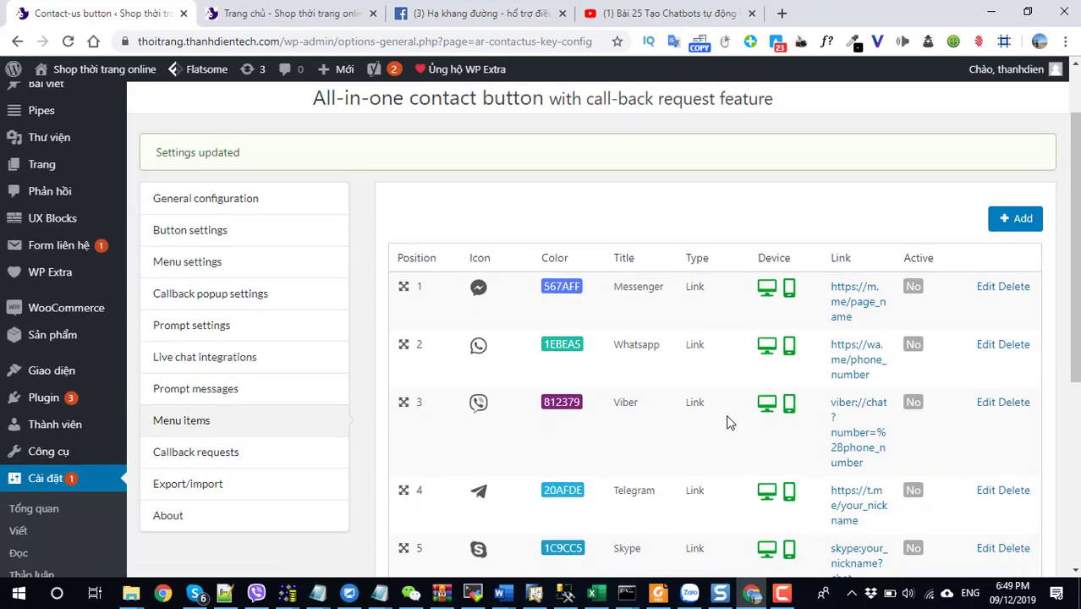
pyautogui.scroll(5, 728, 419)
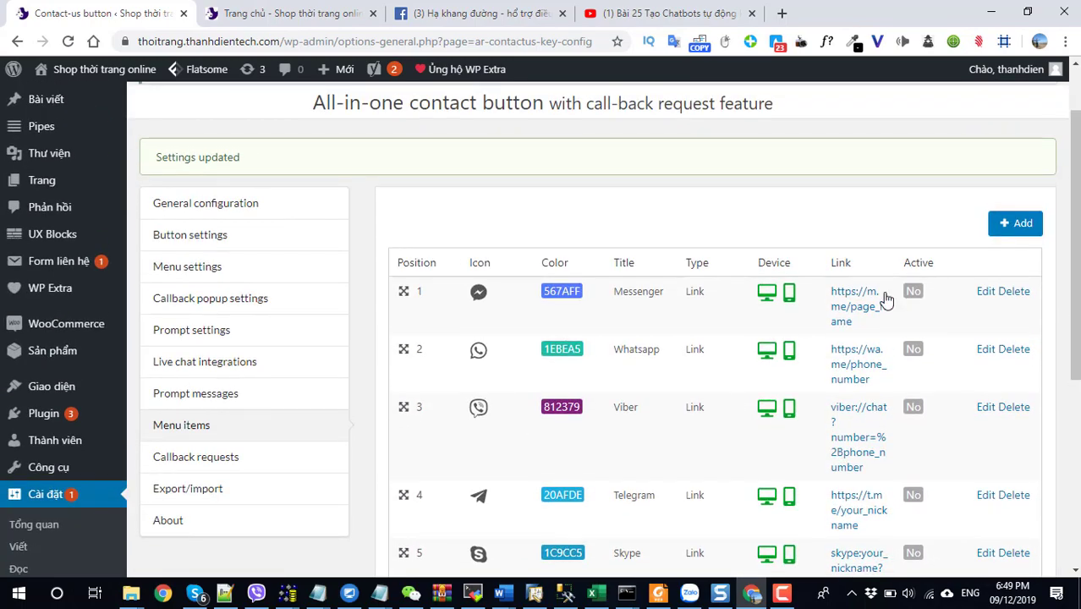
# Add a menu item titled Chat Facebook Tư Vấn with the zalo icon.
pyautogui.click(1002, 227)
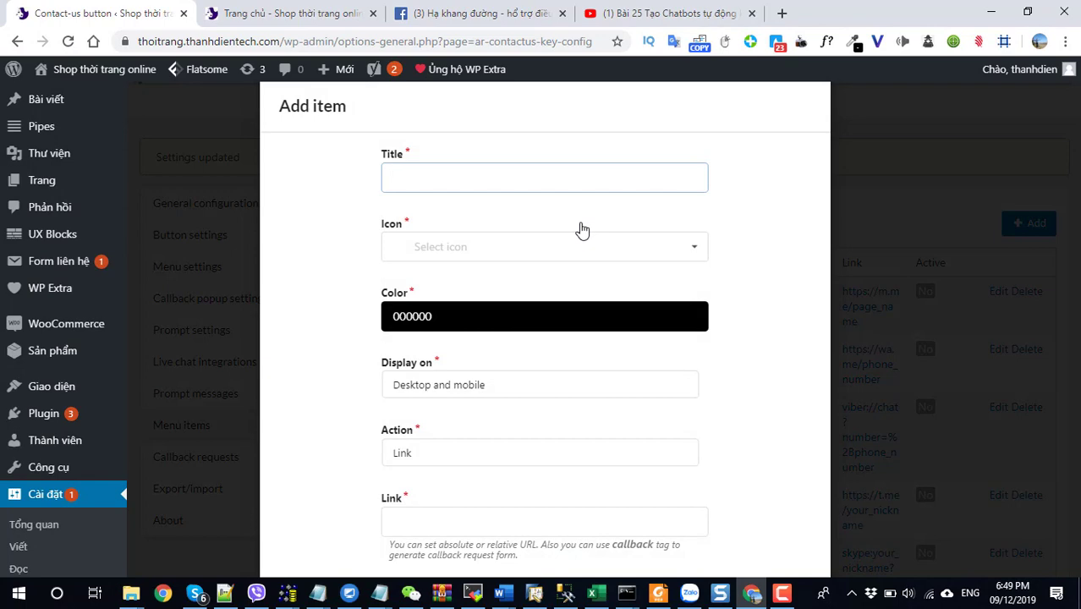
pyautogui.press('Down')
pyautogui.click(551, 224)
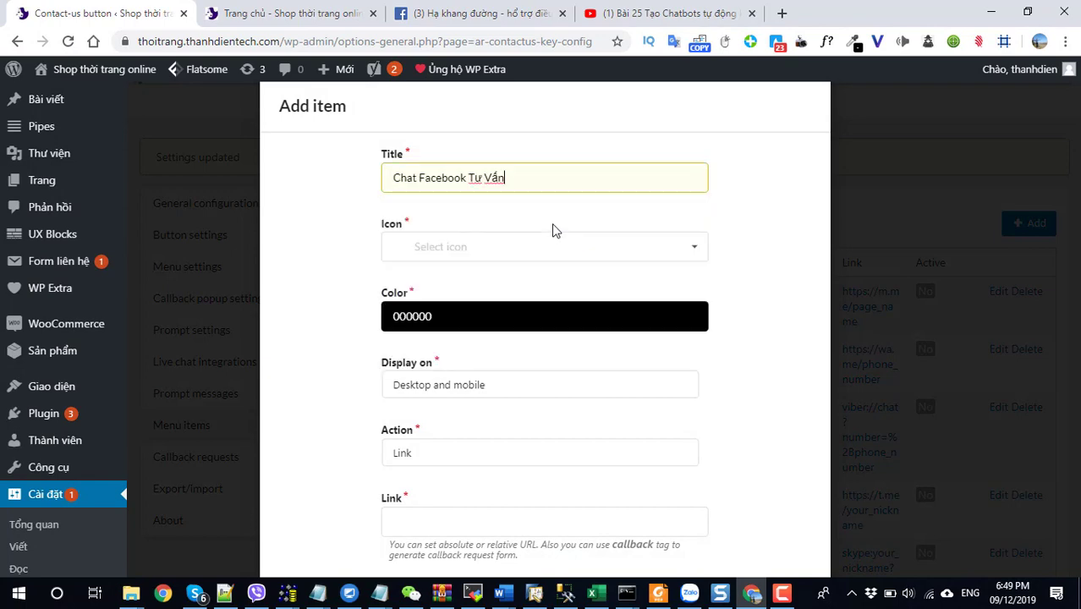
pyautogui.click(531, 246)
pyautogui.write('za')
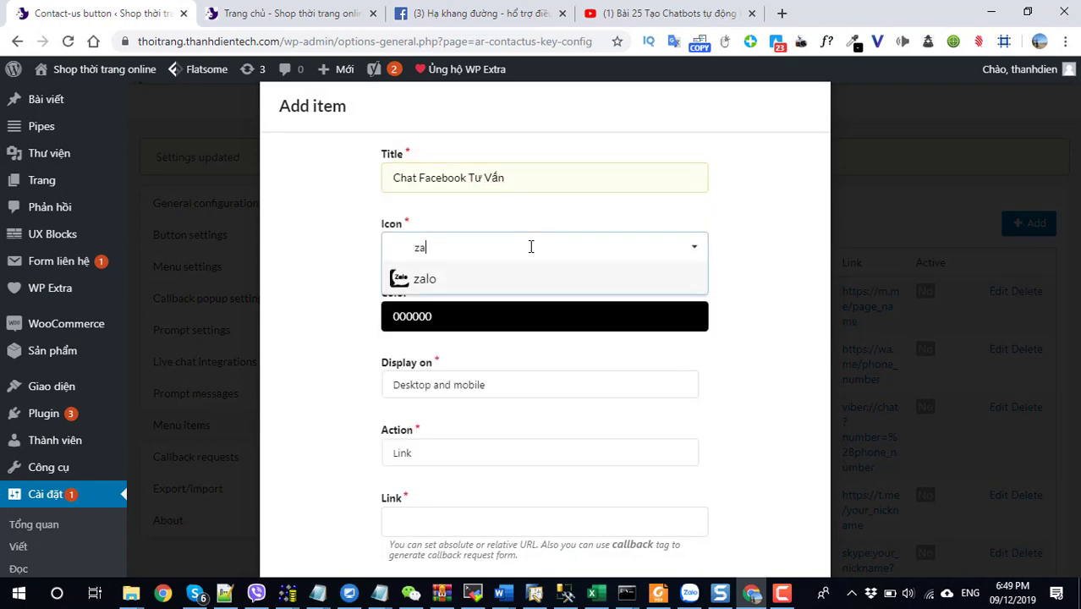
pyautogui.click(470, 283)
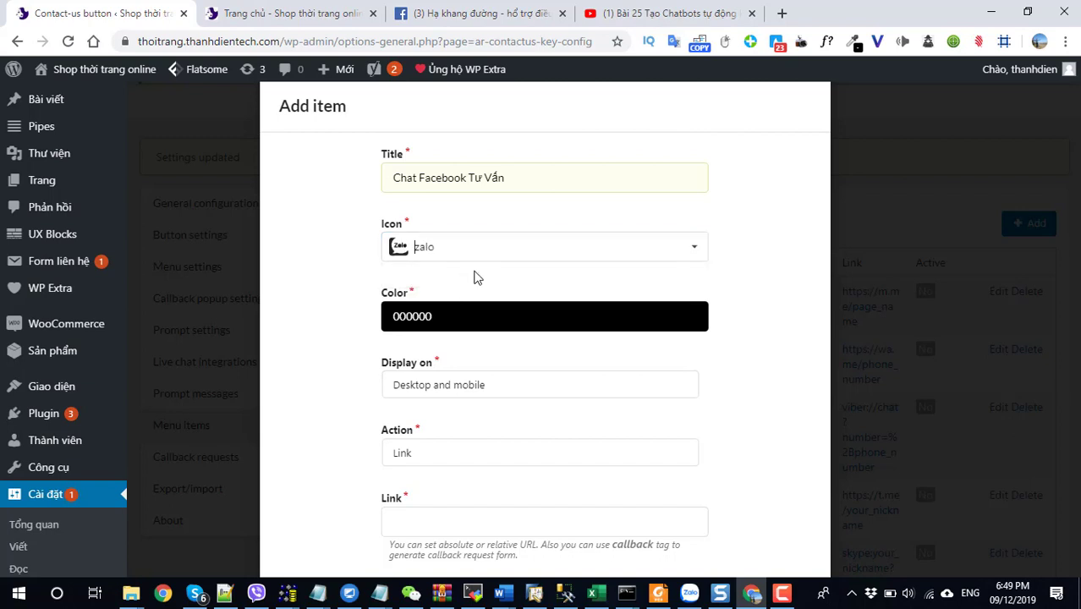
pyautogui.scroll(-1, 456, 461)
pyautogui.click(441, 436)
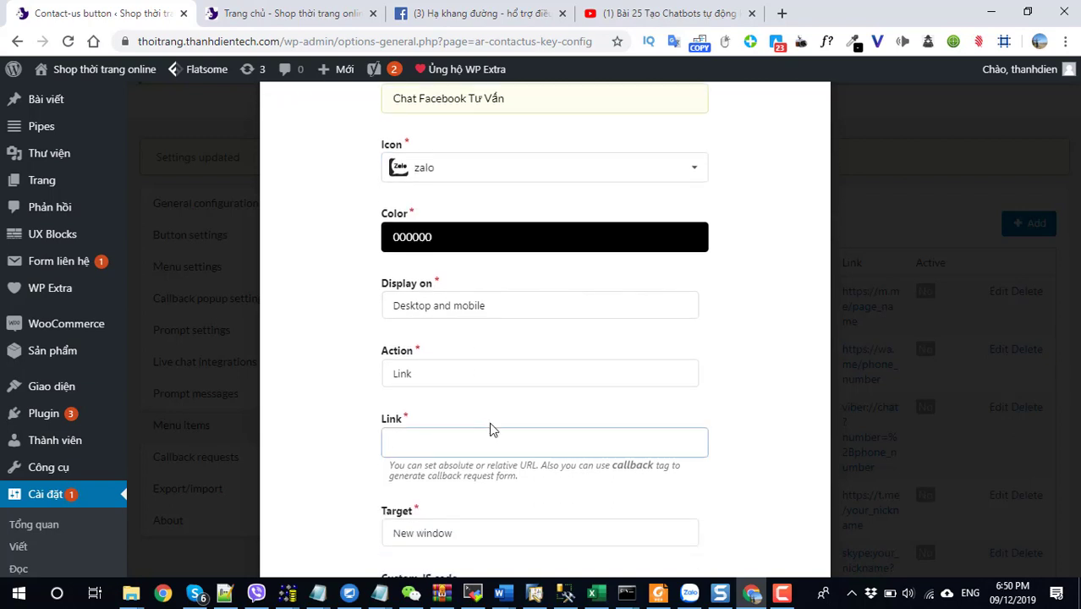
pyautogui.click(782, 15)
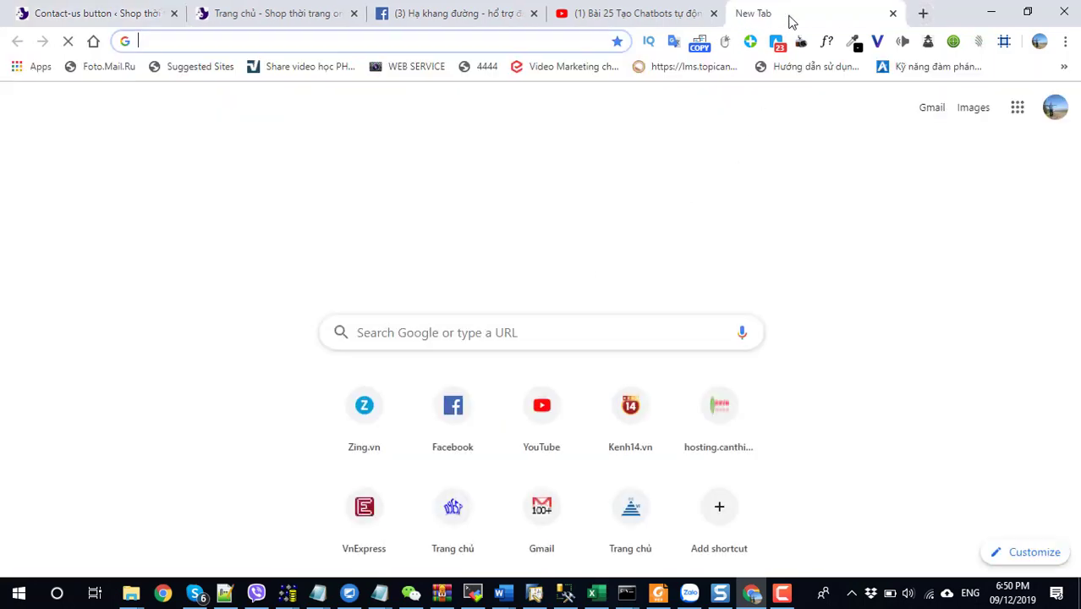
# Load the zalo.me contact page for the shop's phone number and select its address.
pyautogui.write('zalo')
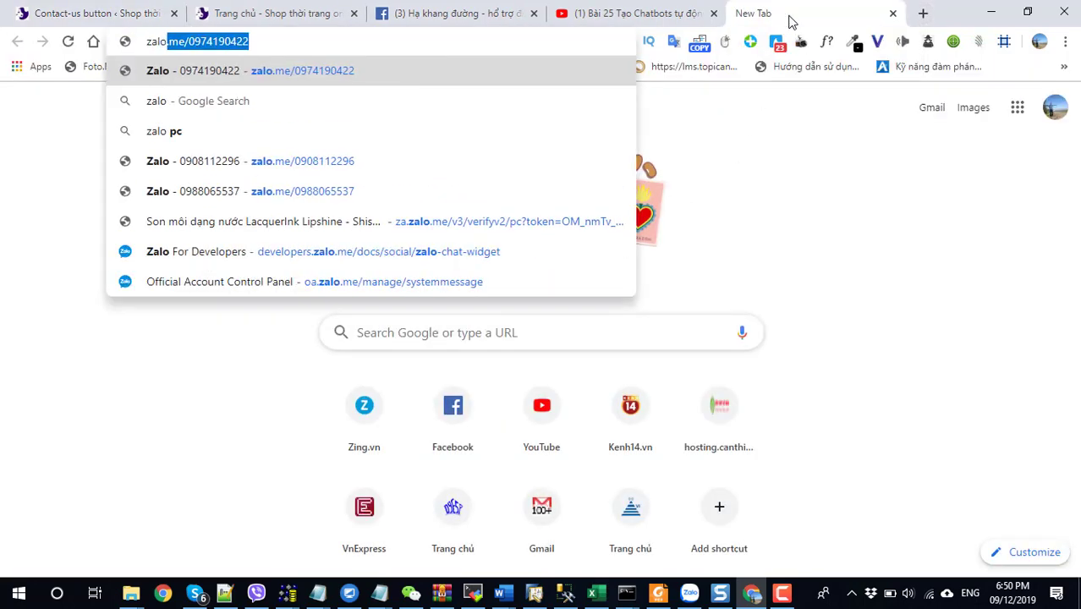
pyautogui.write('.')
pyautogui.press('Right')
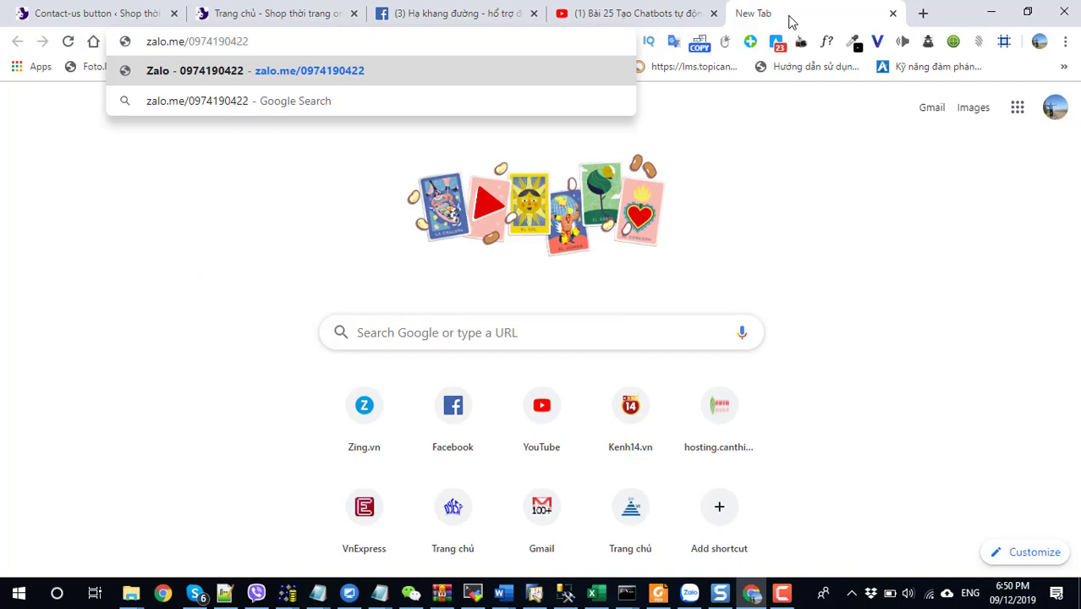
pyautogui.press('Return')
pyautogui.click(217, 43)
pyautogui.hotkey('ctrl', 'c')
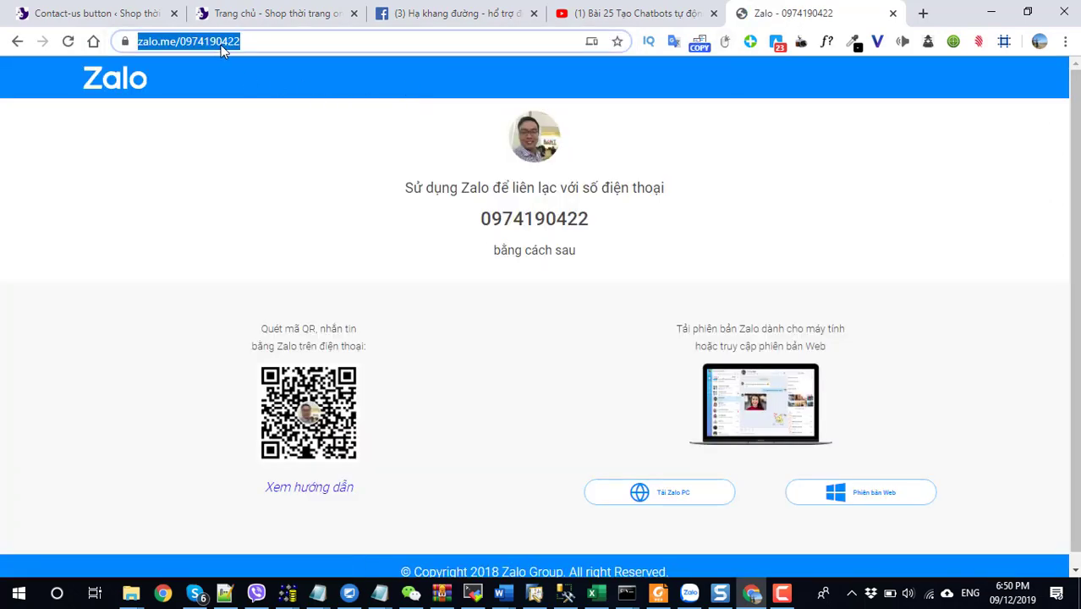
pyautogui.click(124, 17)
# Paste the zalo.me address into the item's Link field and save the Zalo chat item.
pyautogui.click(443, 430)
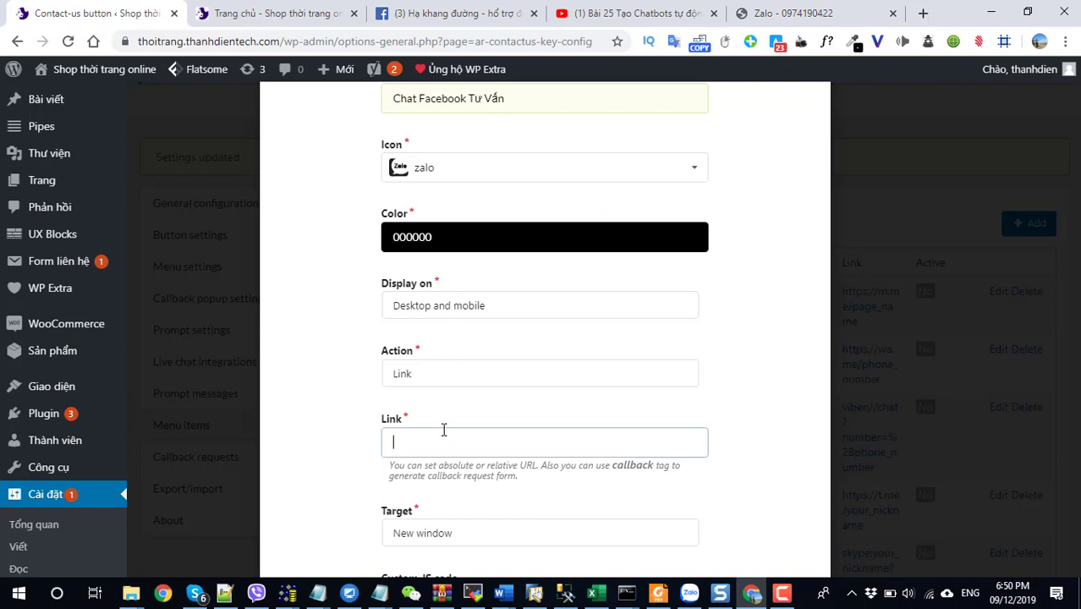
pyautogui.hotkey('ctrl', 'v')
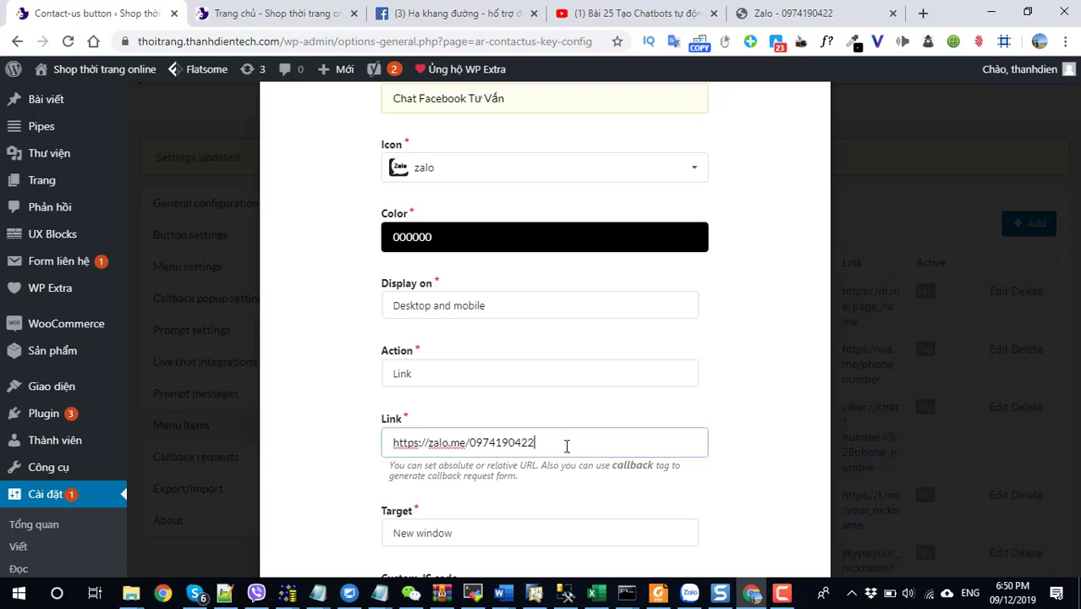
pyautogui.scroll(-3, 568, 448)
pyautogui.click(774, 545)
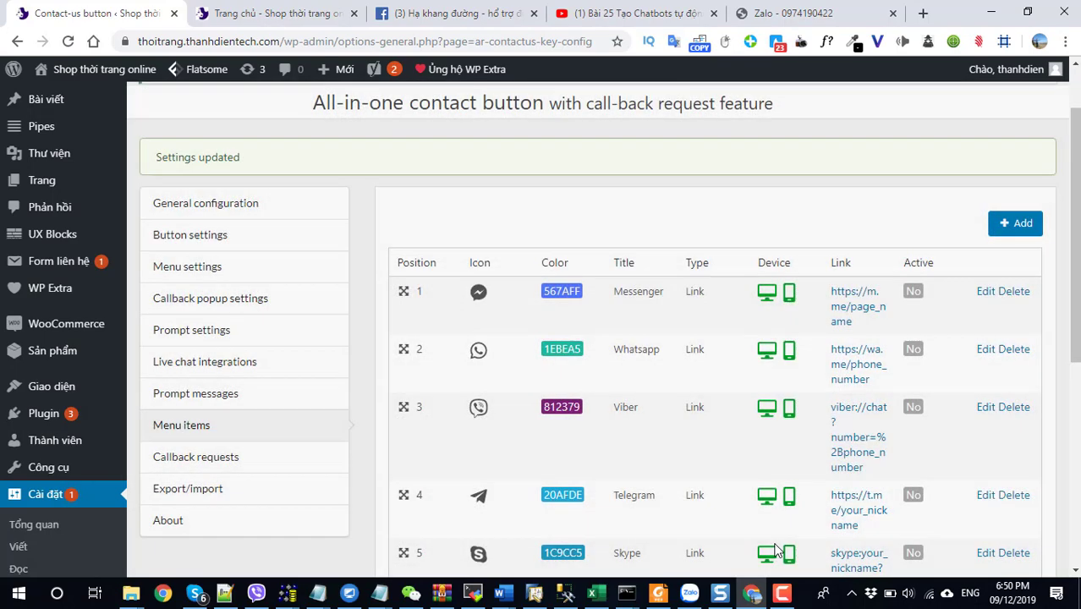
pyautogui.scroll(-5, 777, 550)
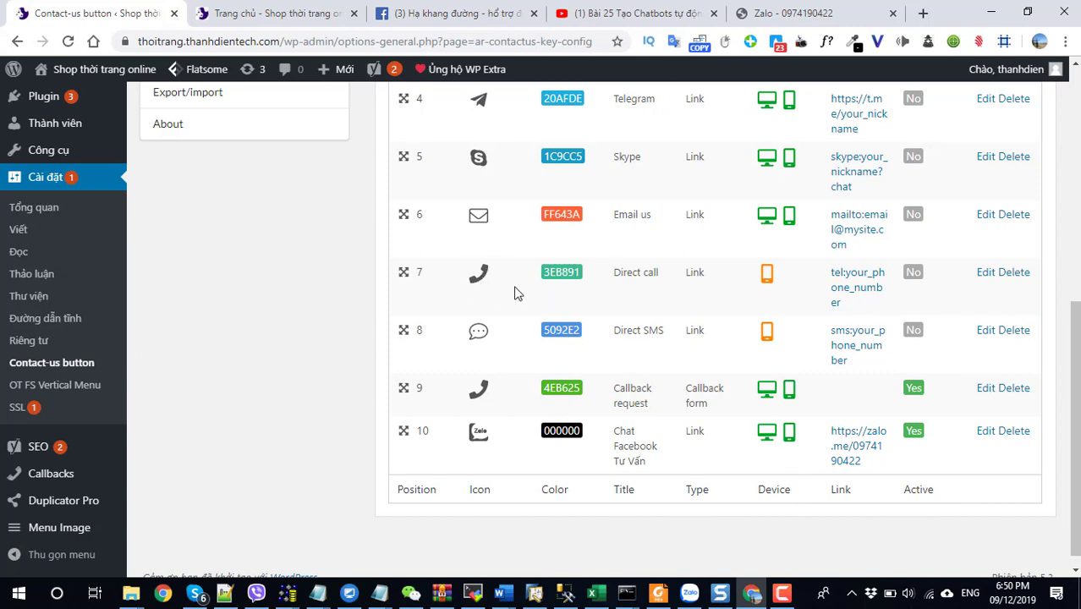
# Retitle contact item 7 'Gọi Điện Tư Vấn' and replace the tel: placeholder with the shop's phone number.
pyautogui.click(985, 272)
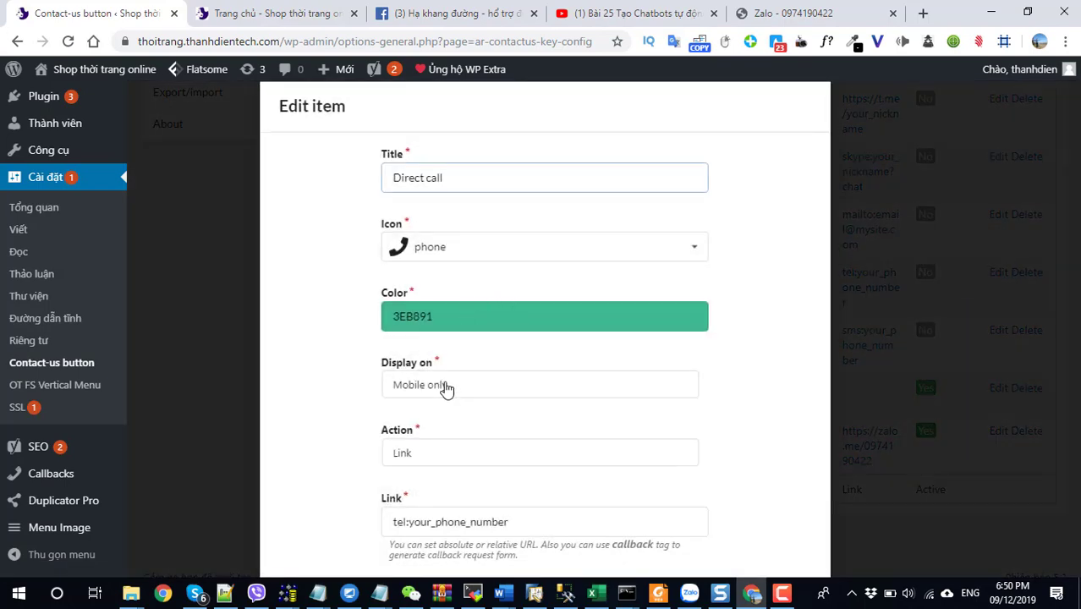
pyautogui.moveTo(455, 176); pyautogui.dragTo(271, 201)
pyautogui.write('Gọi Điện Tư Vấn')
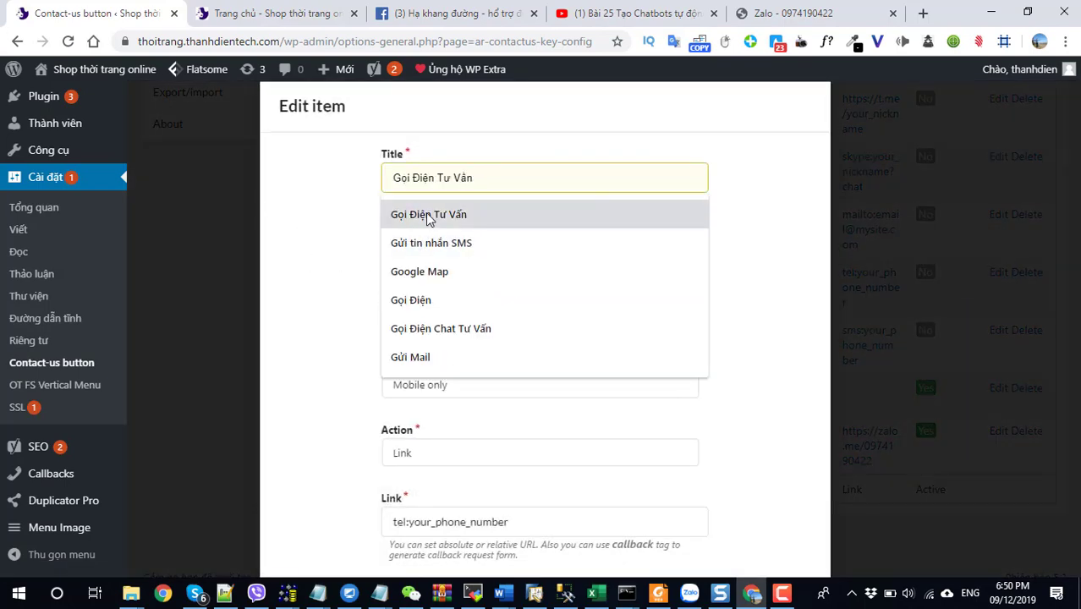
pyautogui.click(416, 213)
pyautogui.scroll(-3, 499, 342)
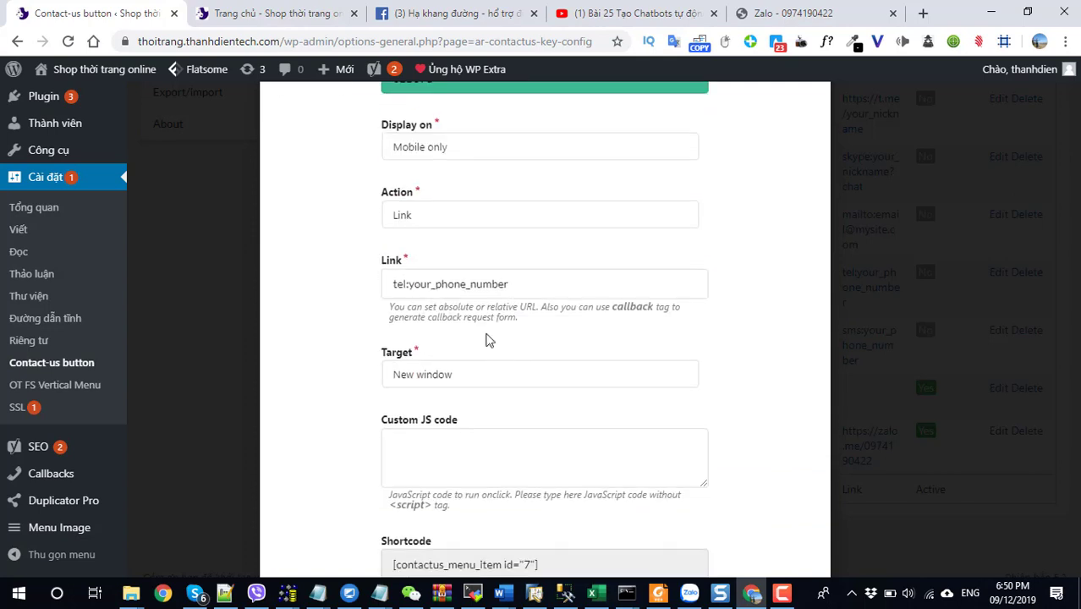
pyautogui.moveTo(522, 288); pyautogui.dragTo(423, 284)
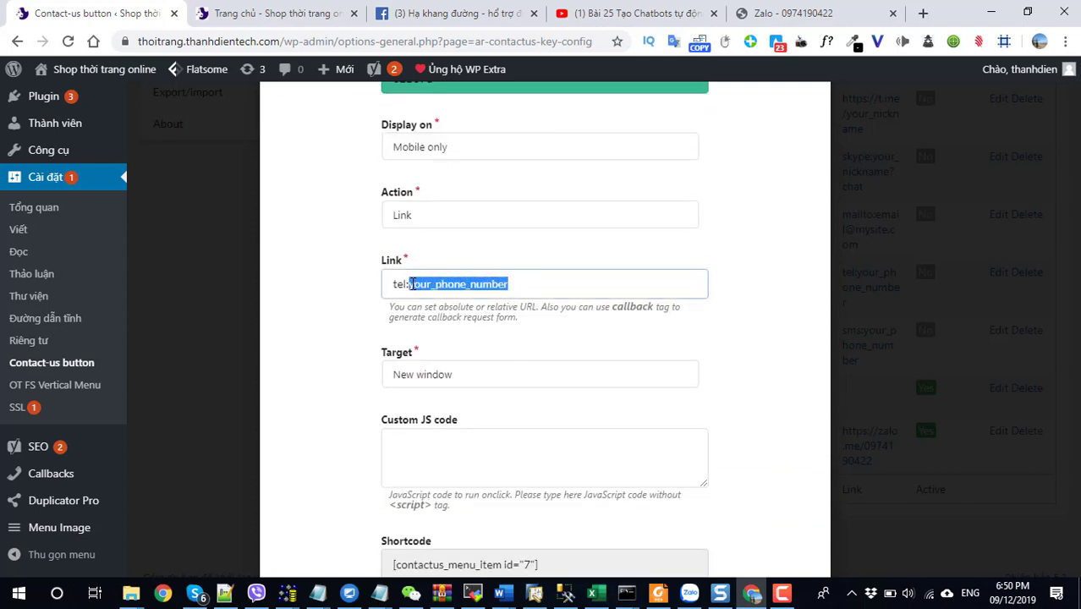
pyautogui.press('BackSpace')
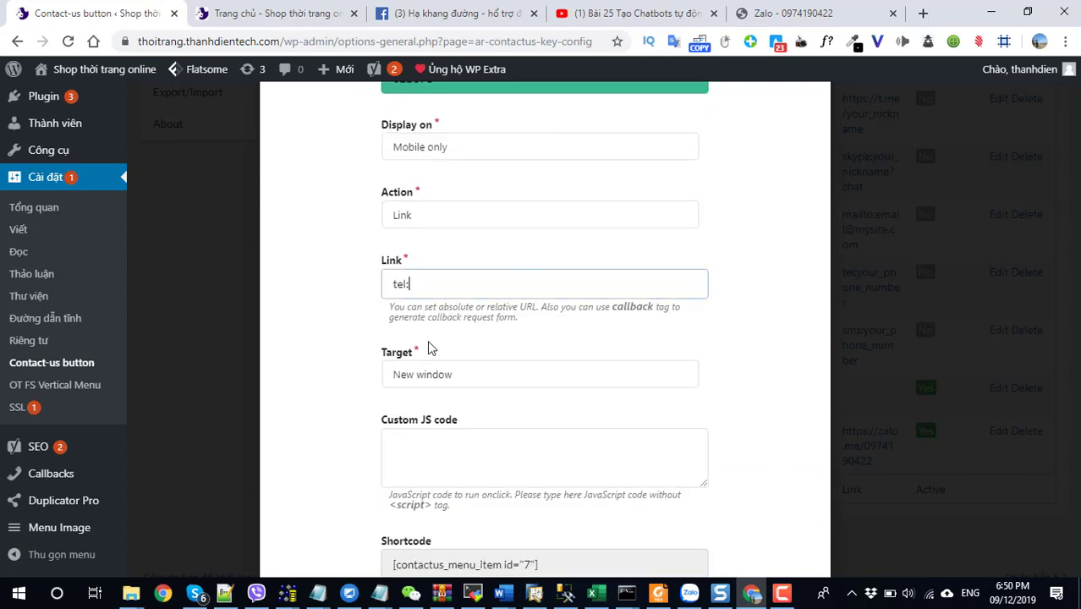
pyautogui.scroll(-1, 592, 406)
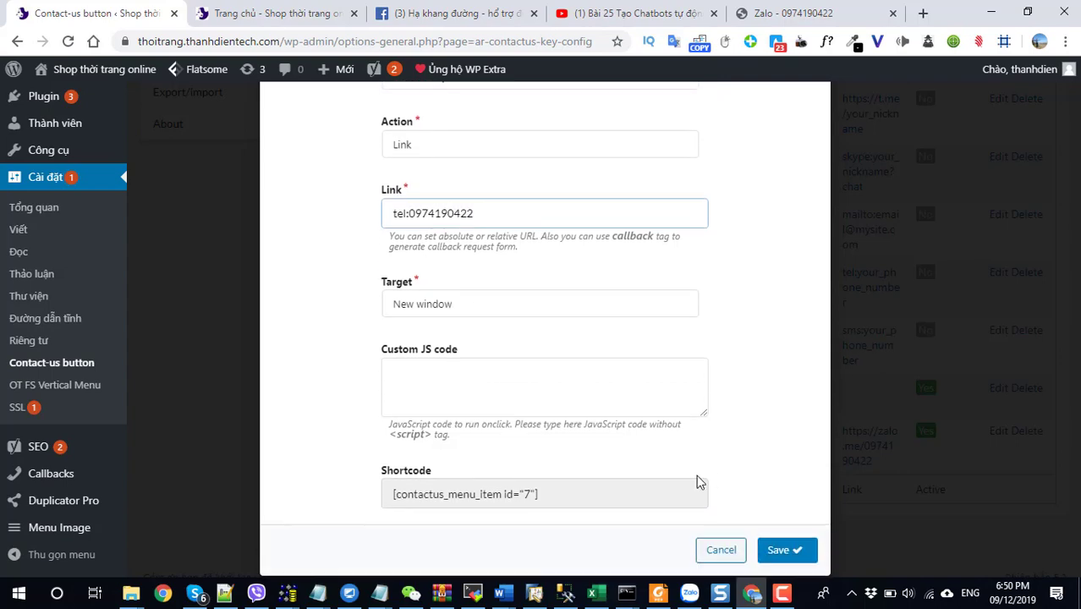
pyautogui.click(778, 551)
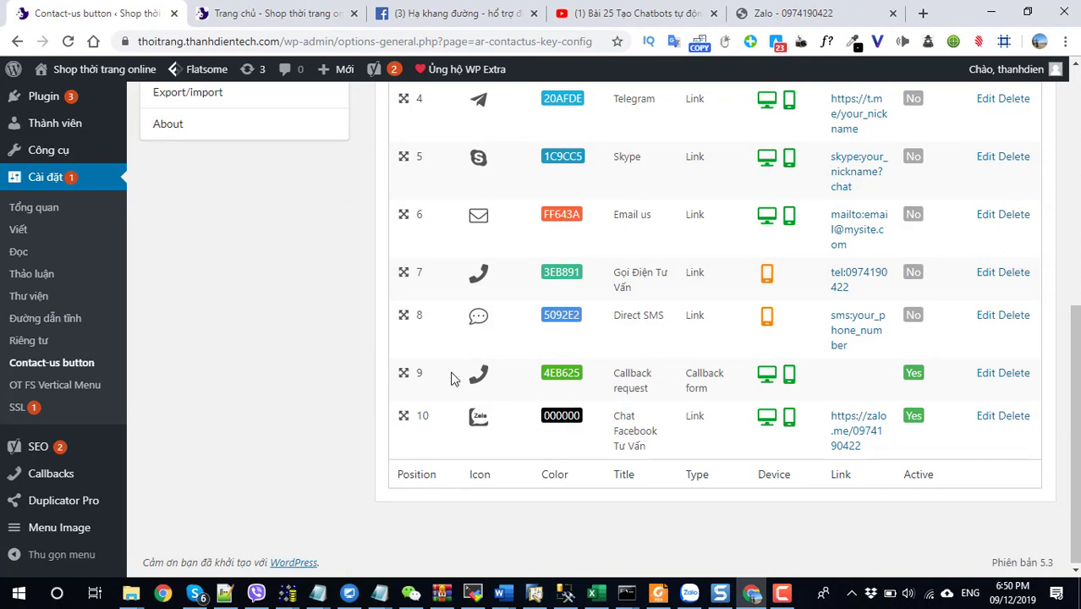
# Rename contact item 9 from Callback request to 'Yêu cầu tư vấn', keeping Callback form as its action.
pyautogui.click(981, 375)
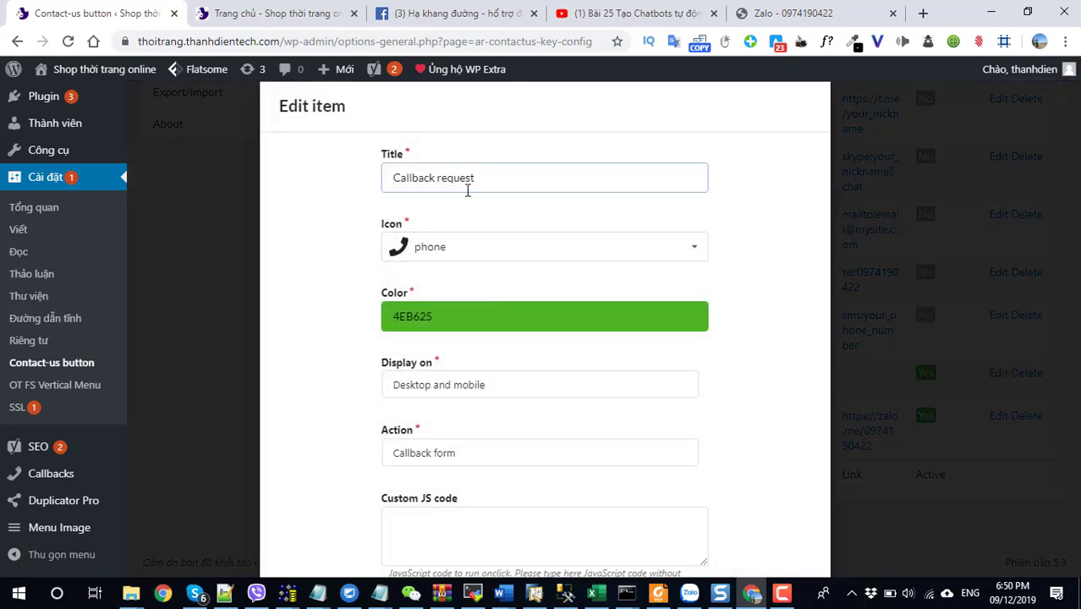
pyautogui.moveTo(485, 179); pyautogui.dragTo(285, 203)
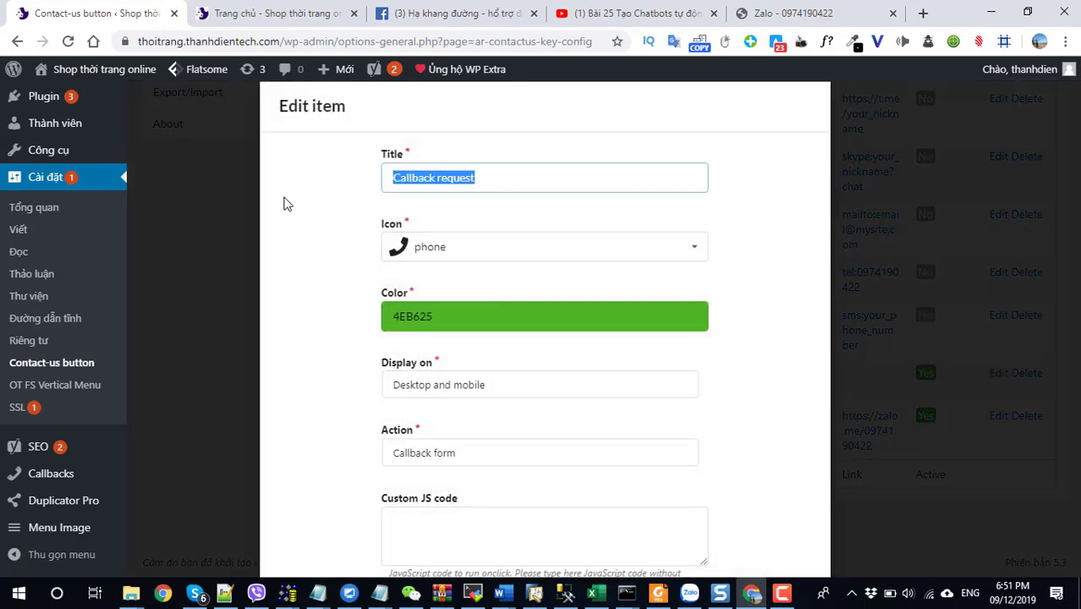
pyautogui.write('y')
pyautogui.press('Down')
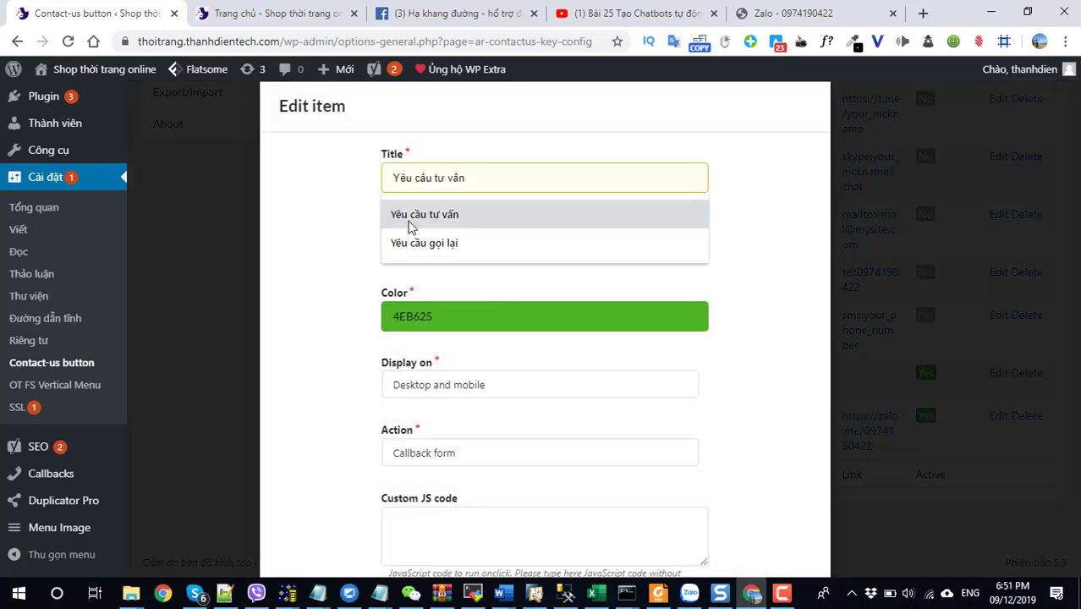
pyautogui.scroll(-2, 476, 321)
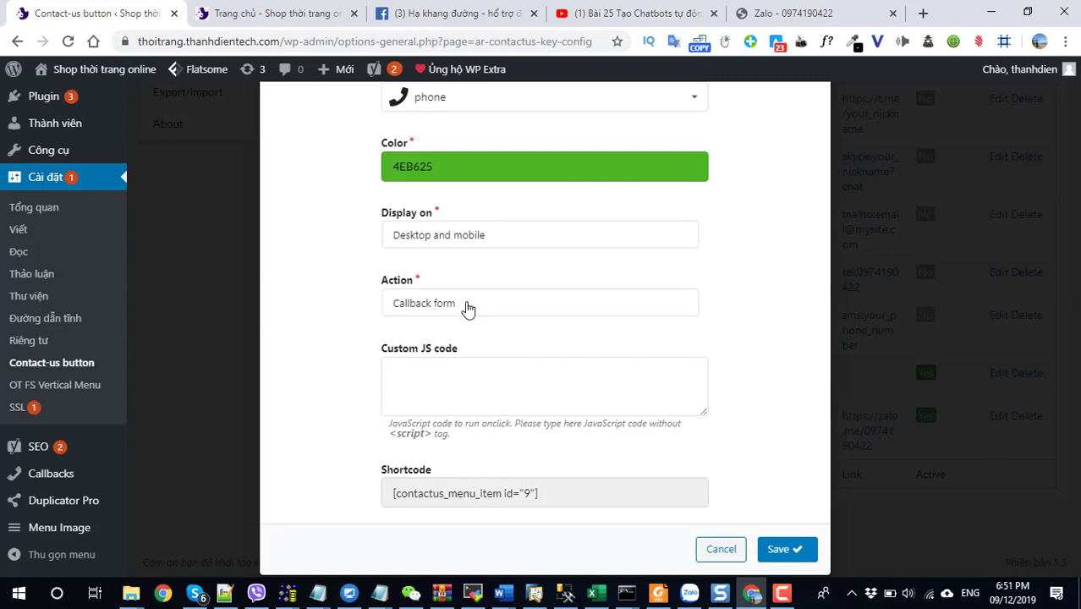
pyautogui.click(468, 308)
pyautogui.click(541, 379)
pyautogui.click(774, 549)
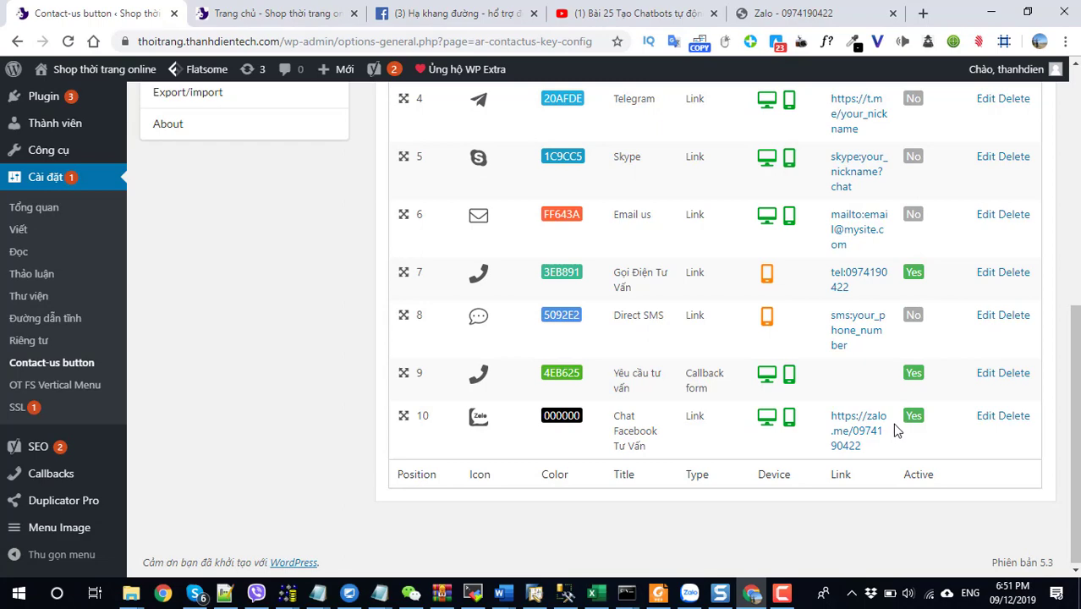
# Open the storefront from the view-site link in a new browser tab.
pyautogui.scroll(2, 888, 431)
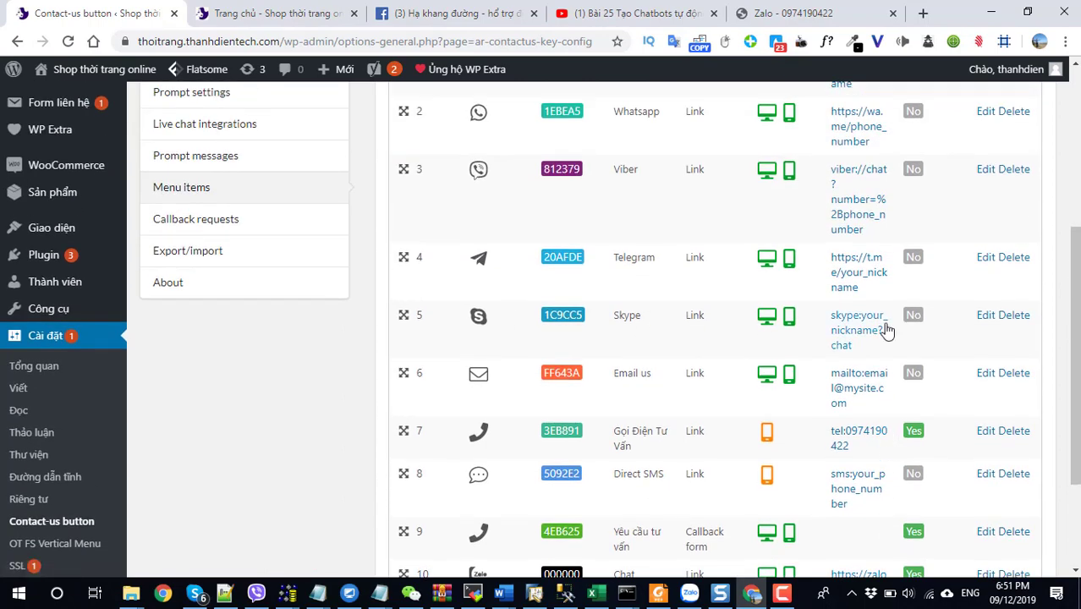
pyautogui.scroll(2, 909, 342)
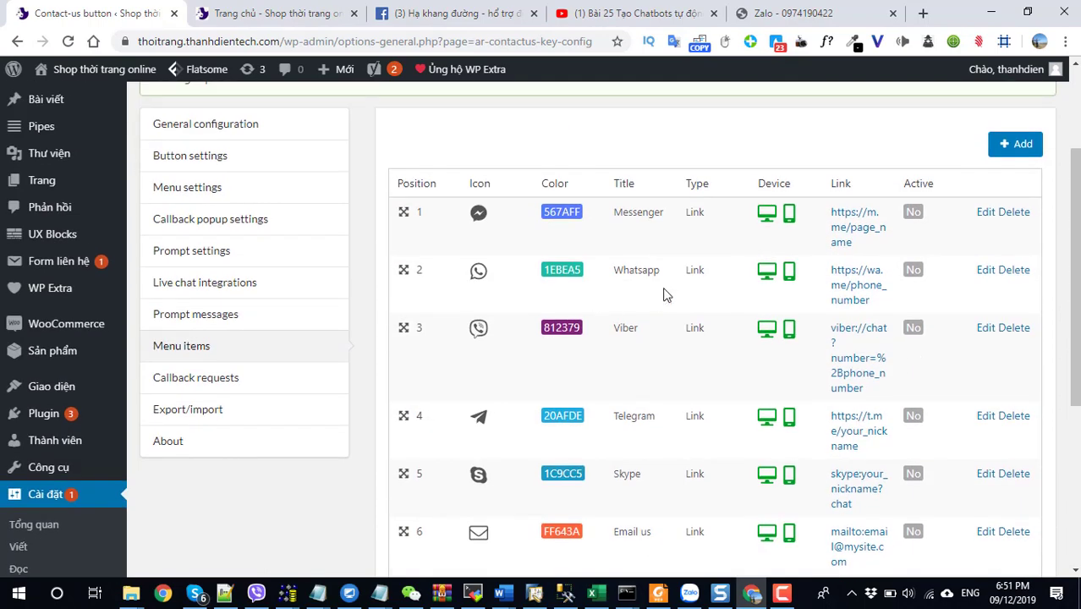
pyautogui.scroll(-4, 668, 369)
pyautogui.scroll(5, 682, 379)
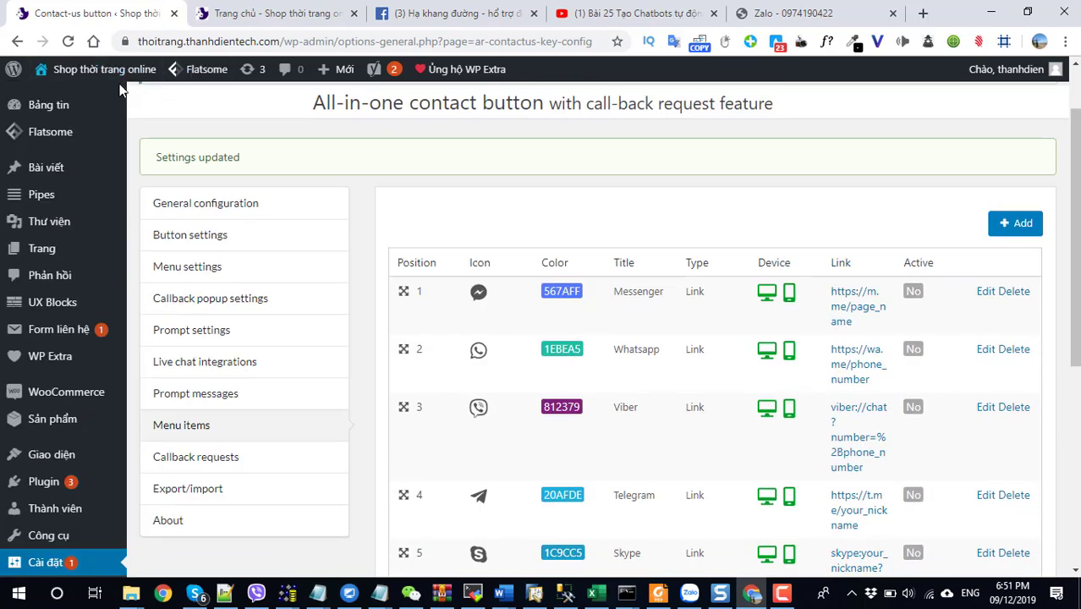
pyautogui.rightClick(67, 96)
pyautogui.click(108, 108)
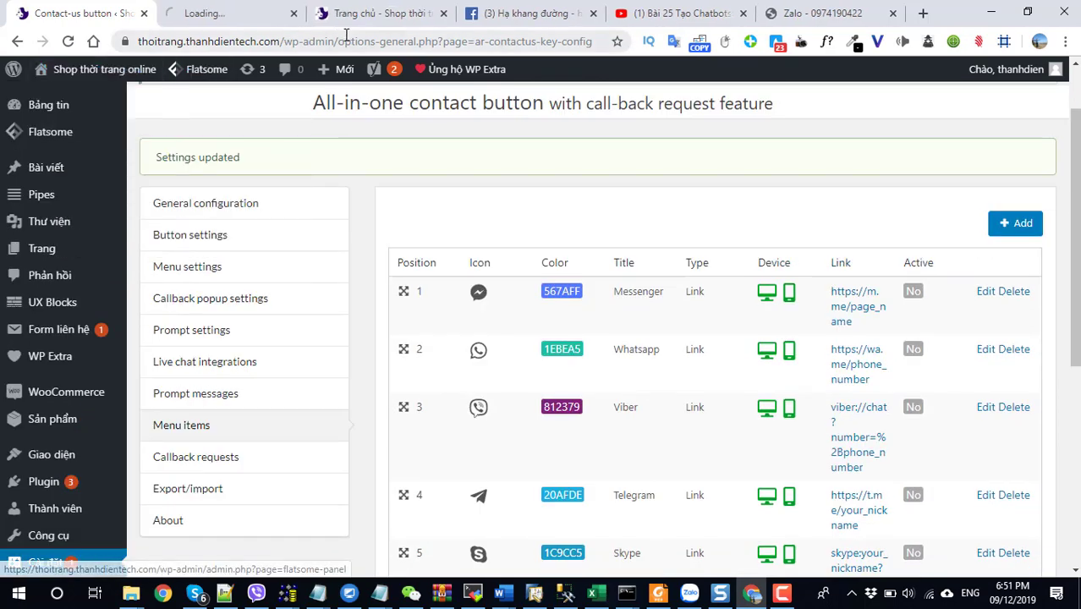
# Try the chat bubble on the shop homepage, then go back to the contact-button settings.
pyautogui.click(209, 14)
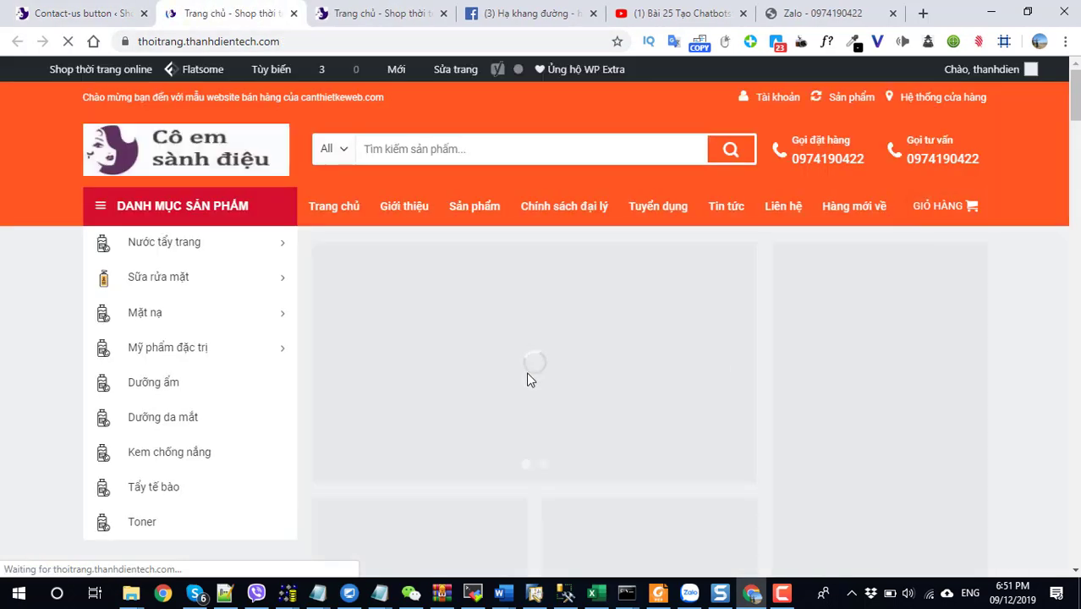
pyautogui.scroll(-15, 526, 372)
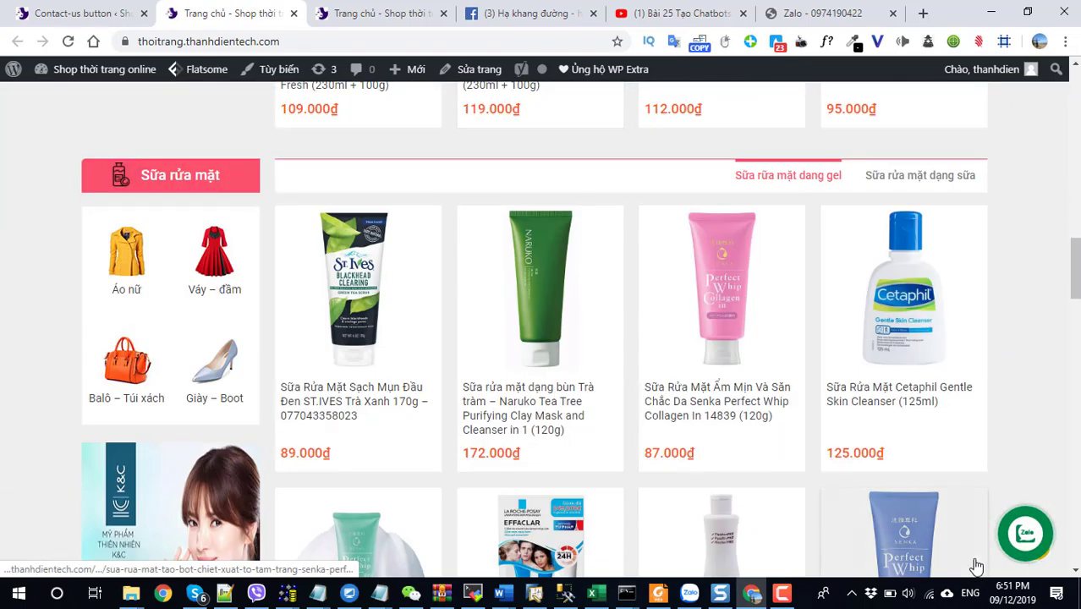
pyautogui.click(1023, 539)
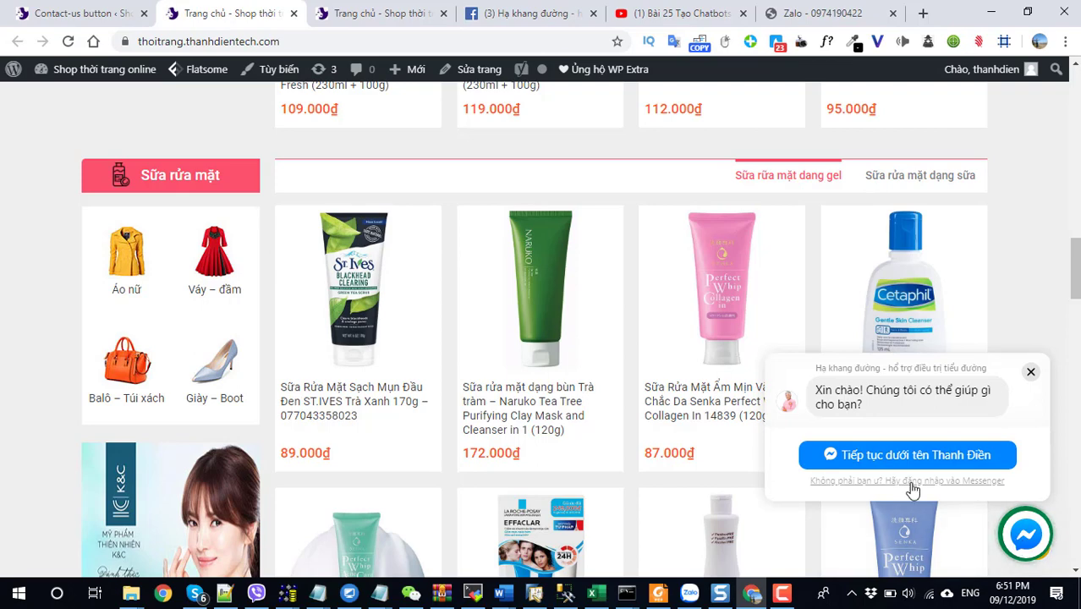
pyautogui.click(51, 12)
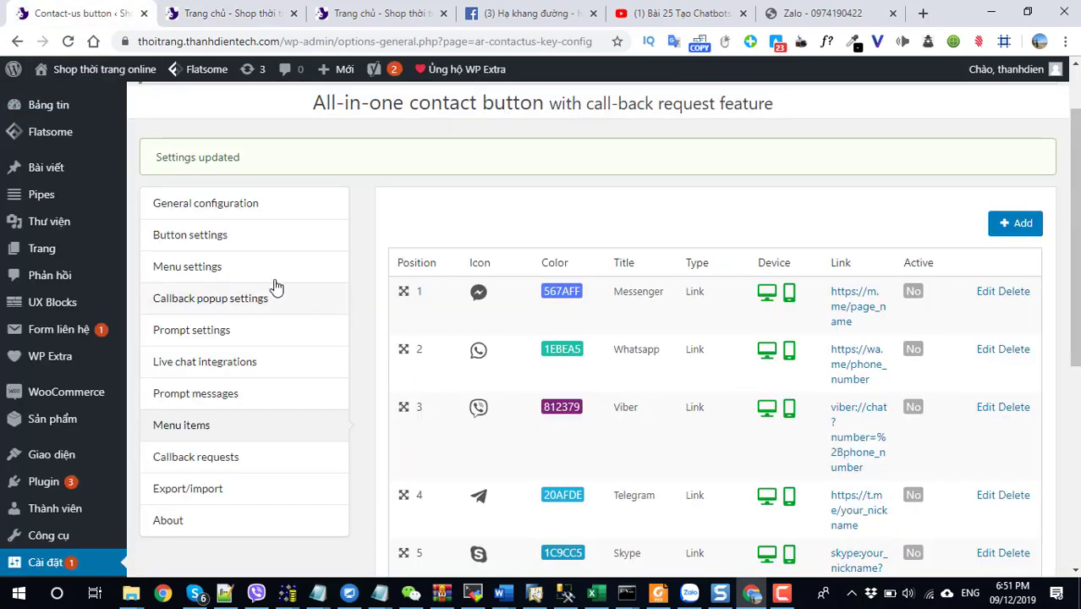
# Set the desktop contact button position to Left, save, and reload the shop homepage.
pyautogui.click(201, 236)
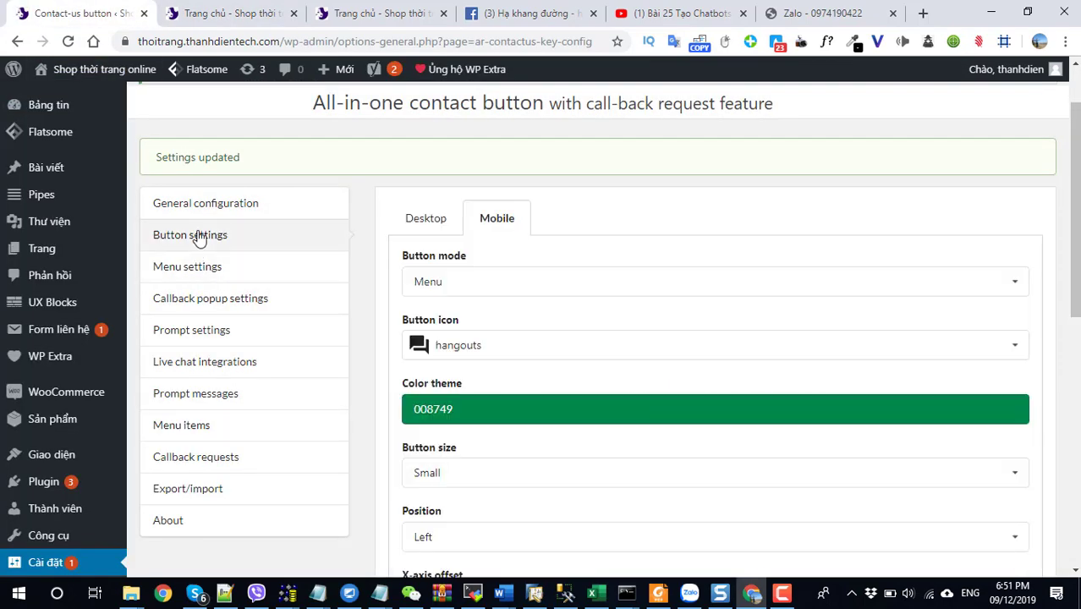
pyautogui.scroll(-2, 484, 375)
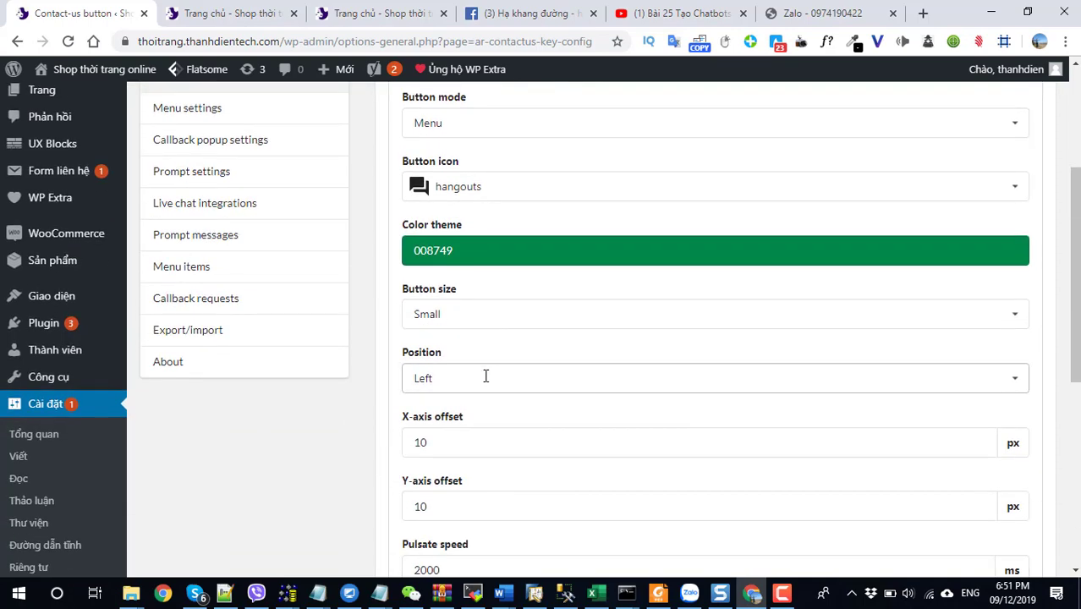
pyautogui.scroll(-5, 485, 376)
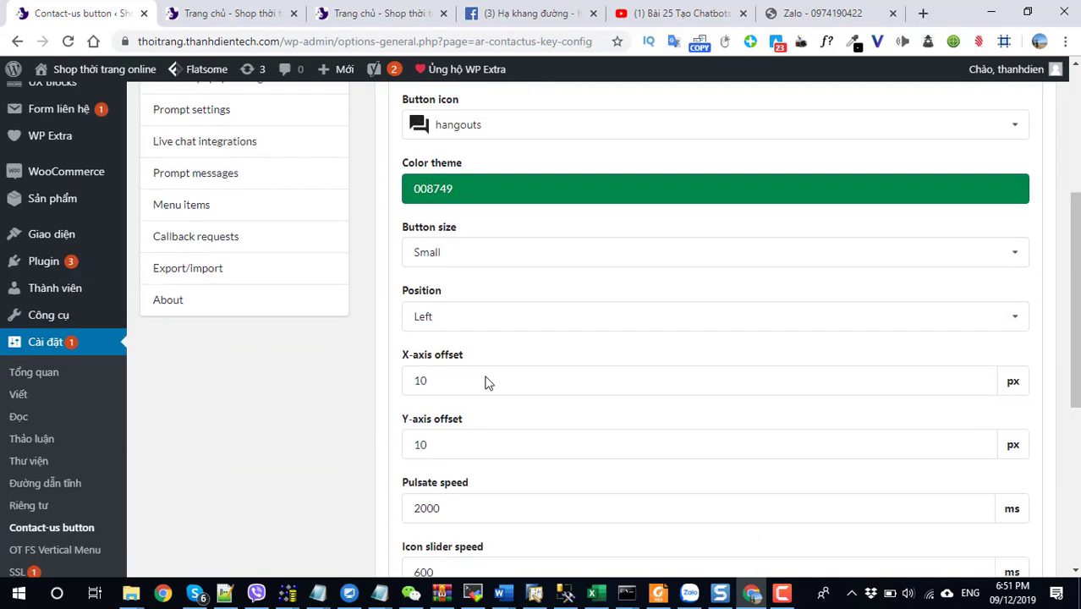
pyautogui.scroll(8, 485, 383)
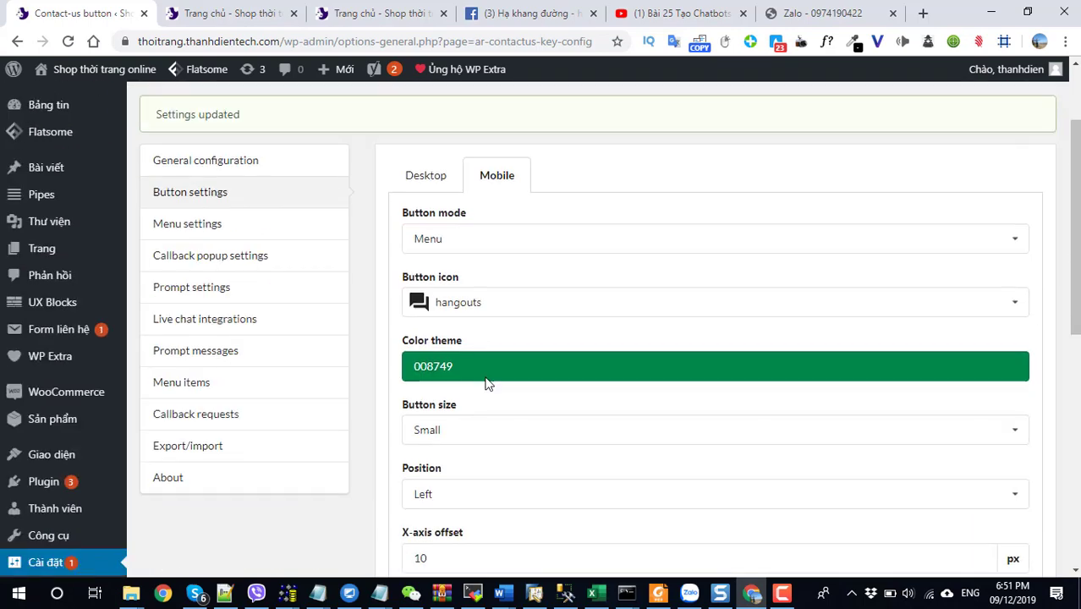
pyautogui.click(422, 188)
pyautogui.scroll(-2, 511, 410)
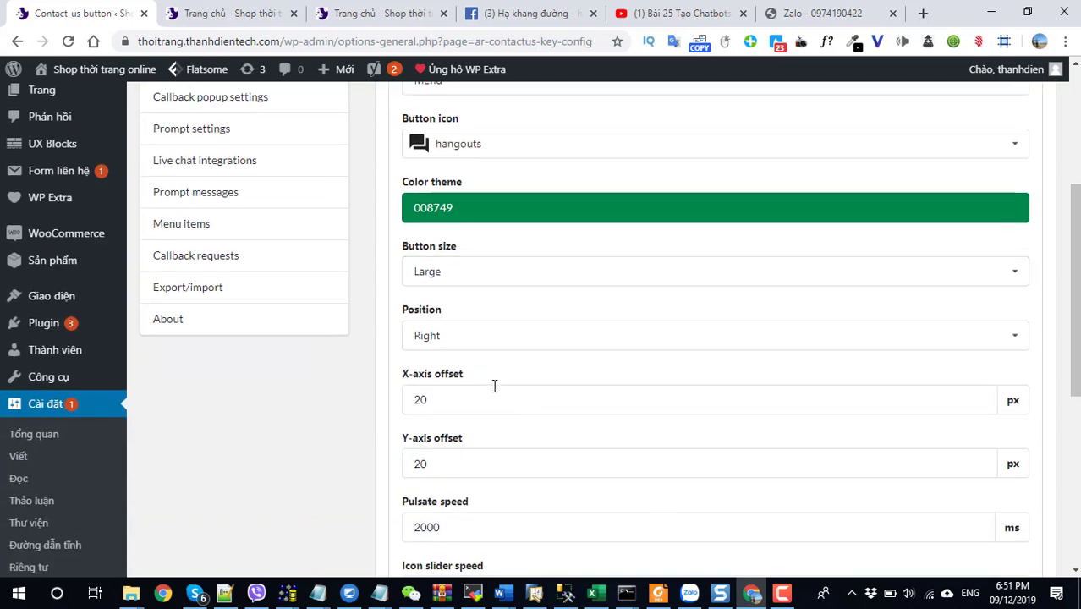
pyautogui.click(429, 335)
pyautogui.click(431, 377)
pyautogui.scroll(-5, 431, 377)
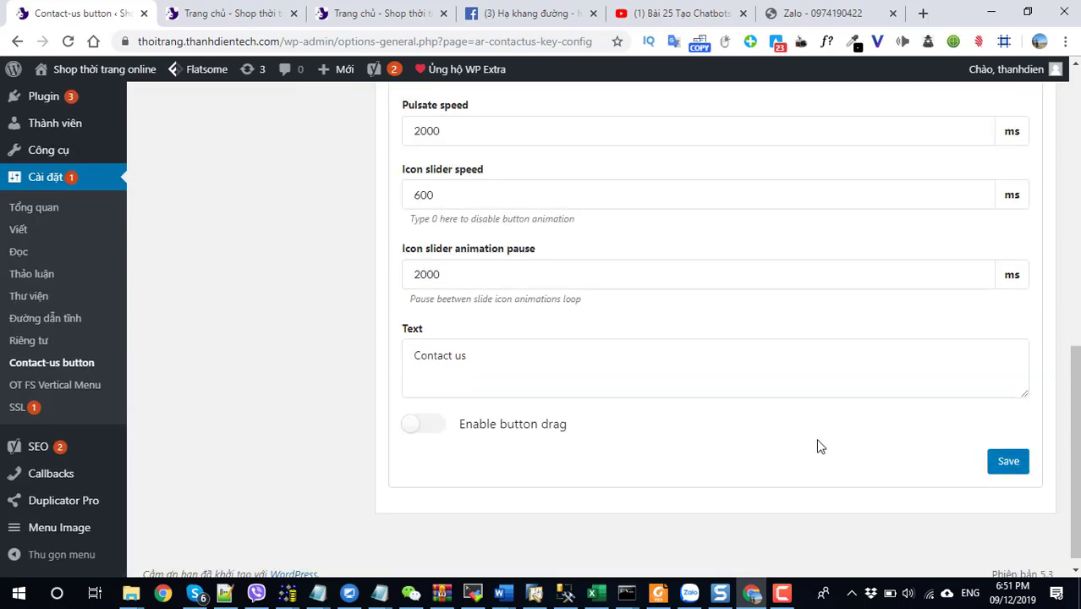
pyautogui.click(1002, 459)
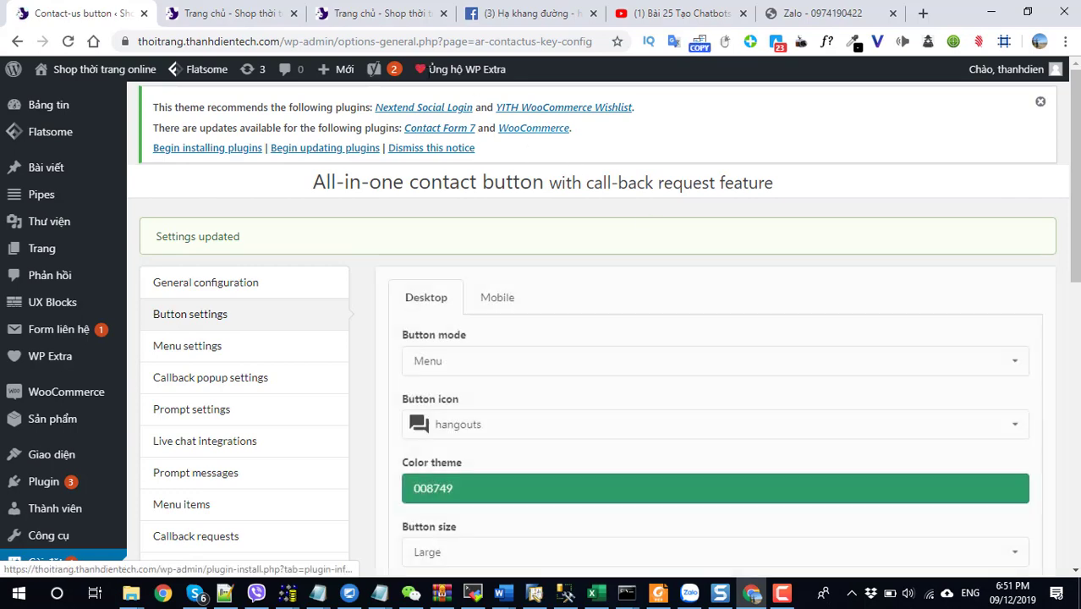
pyautogui.click(221, 12)
pyautogui.click(68, 42)
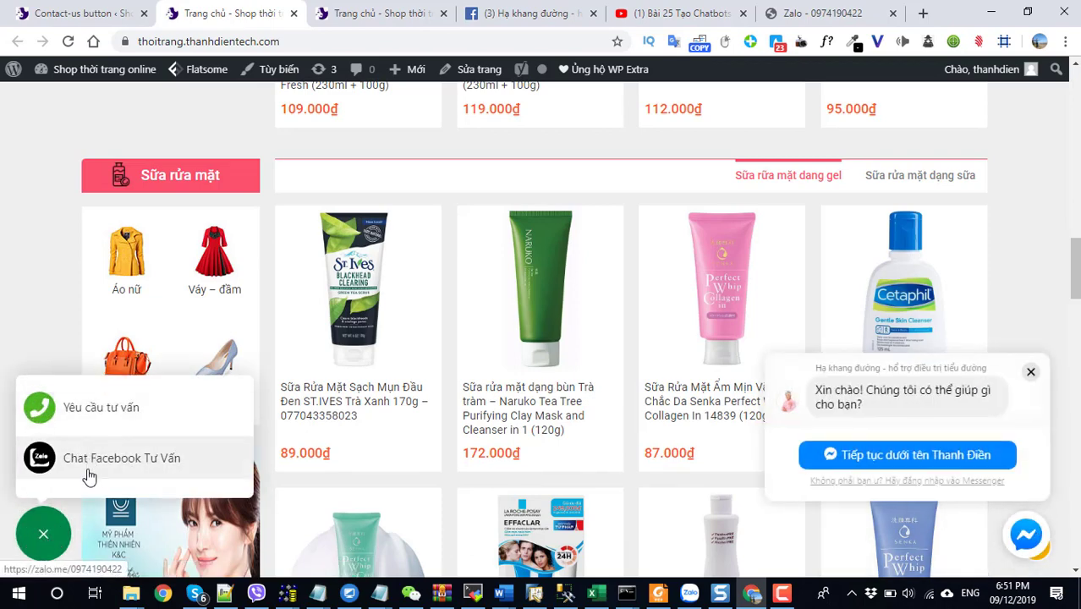
# Go back to the Contact-us button settings: Menu mode, hangouts icon, Large, Left, 20 px offset.
pyautogui.click(51, 13)
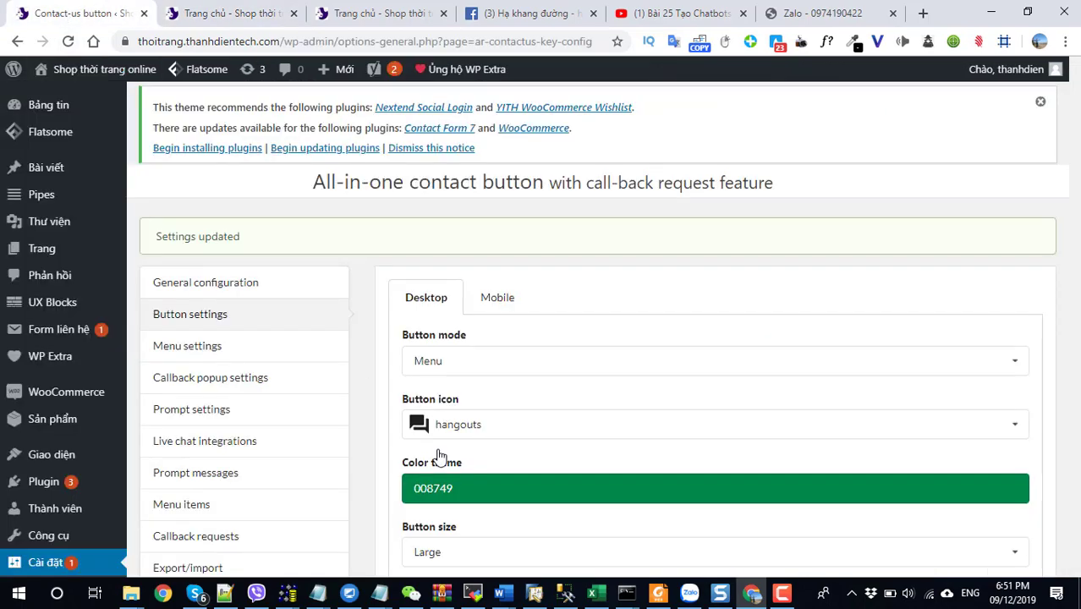
pyautogui.scroll(-4, 235, 360)
pyautogui.scroll(3, 234, 360)
pyautogui.scroll(-2, 222, 406)
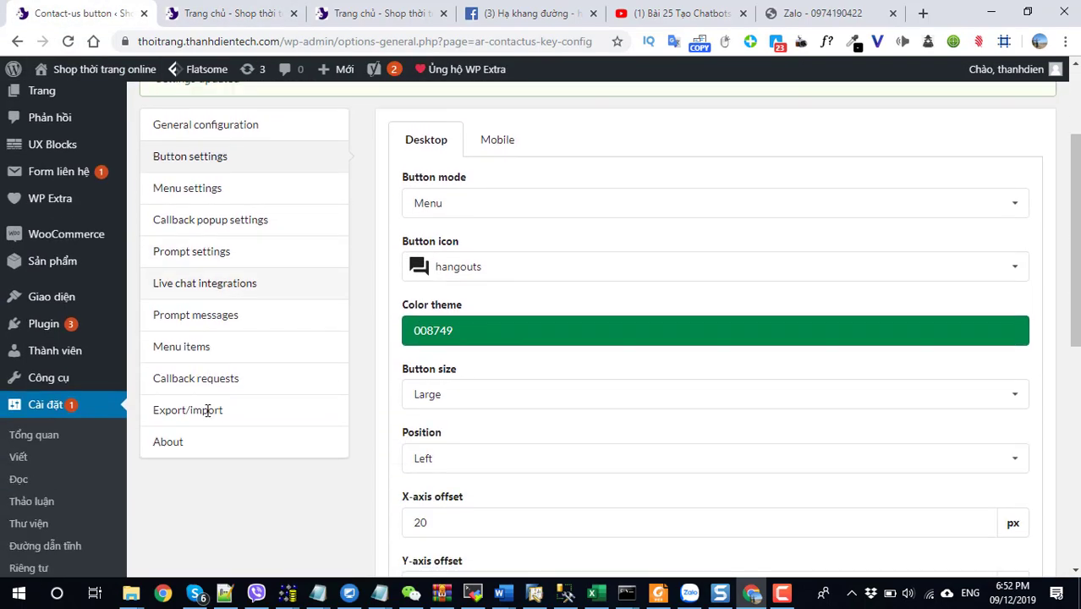
# Retitle contact menu item 10 from Chat Facebook Tư Vấn to 'Chat Zalo Tư Vấn'.
pyautogui.click(184, 349)
pyautogui.scroll(-4, 565, 392)
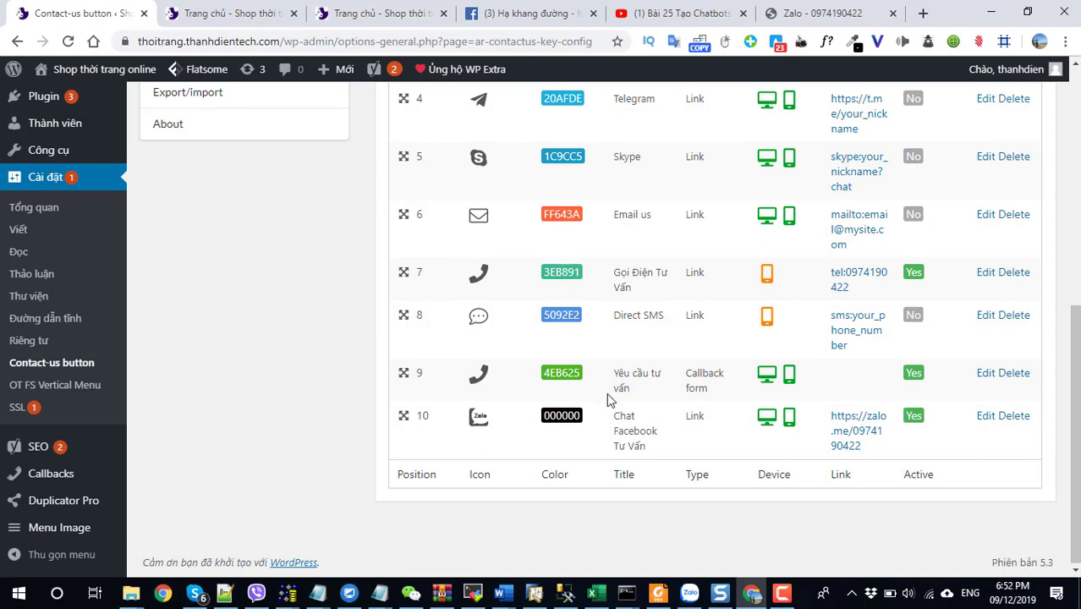
pyautogui.click(987, 418)
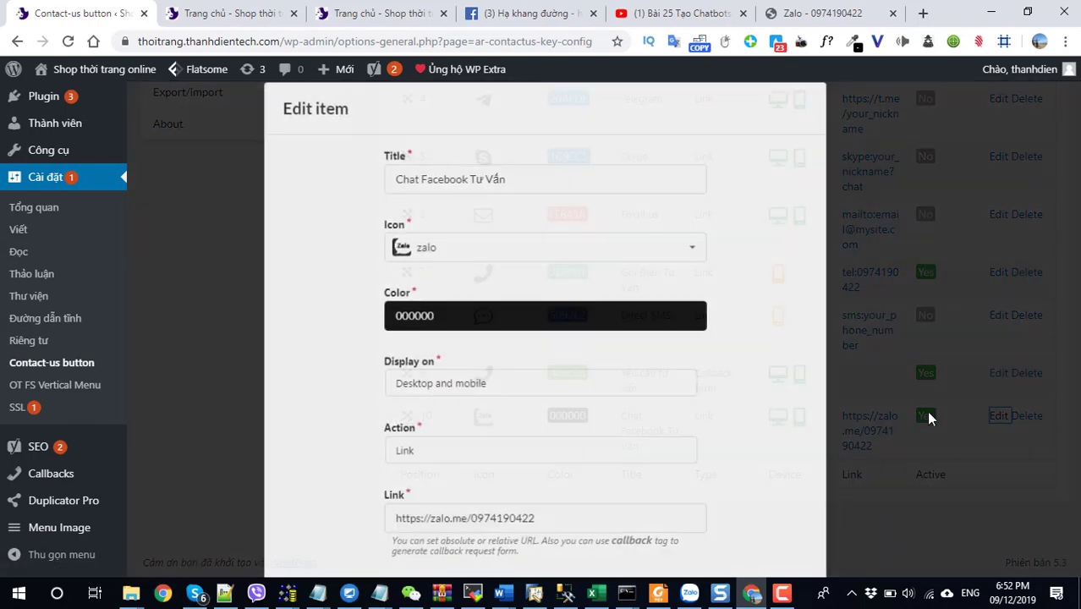
pyautogui.press('BackSpace')
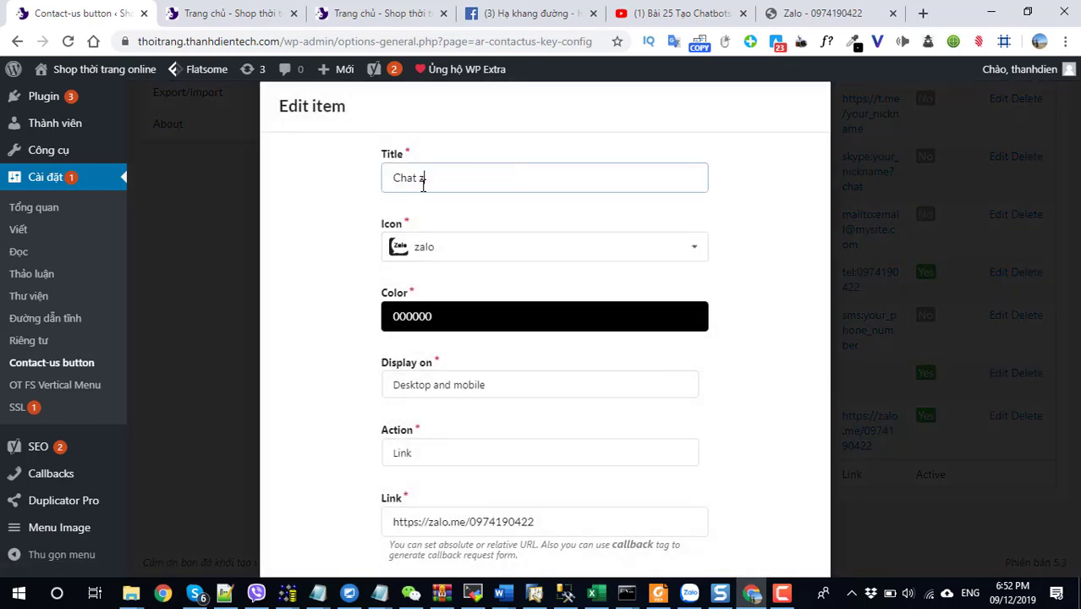
pyautogui.write('za')
pyautogui.click(433, 210)
# Give item 10 the purple colour B624FF, save it, and reload the shop homepage.
pyautogui.click(433, 316)
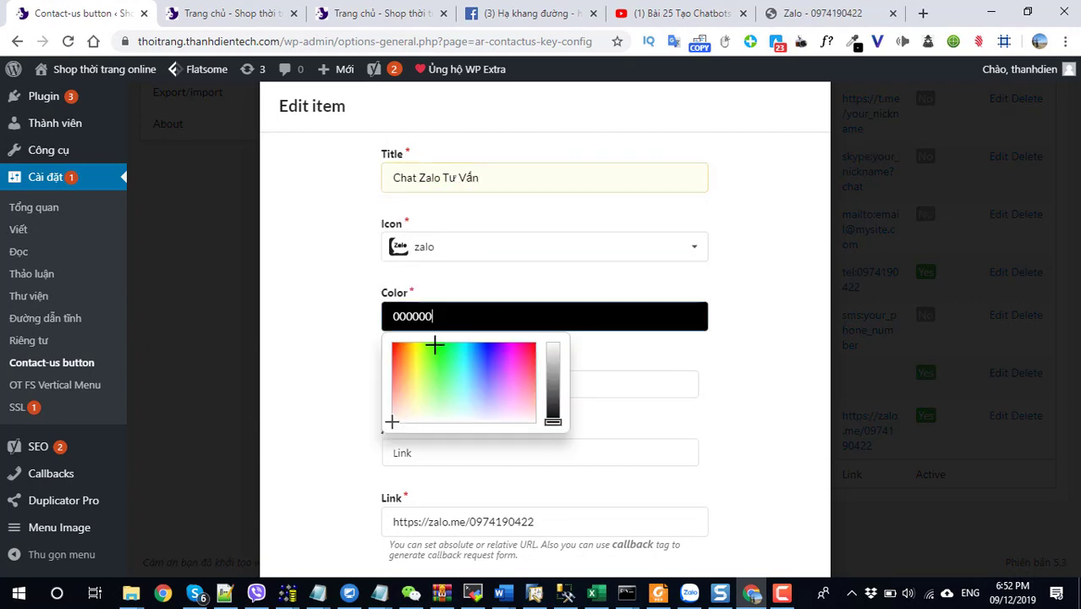
pyautogui.click(503, 353)
pyautogui.click(761, 375)
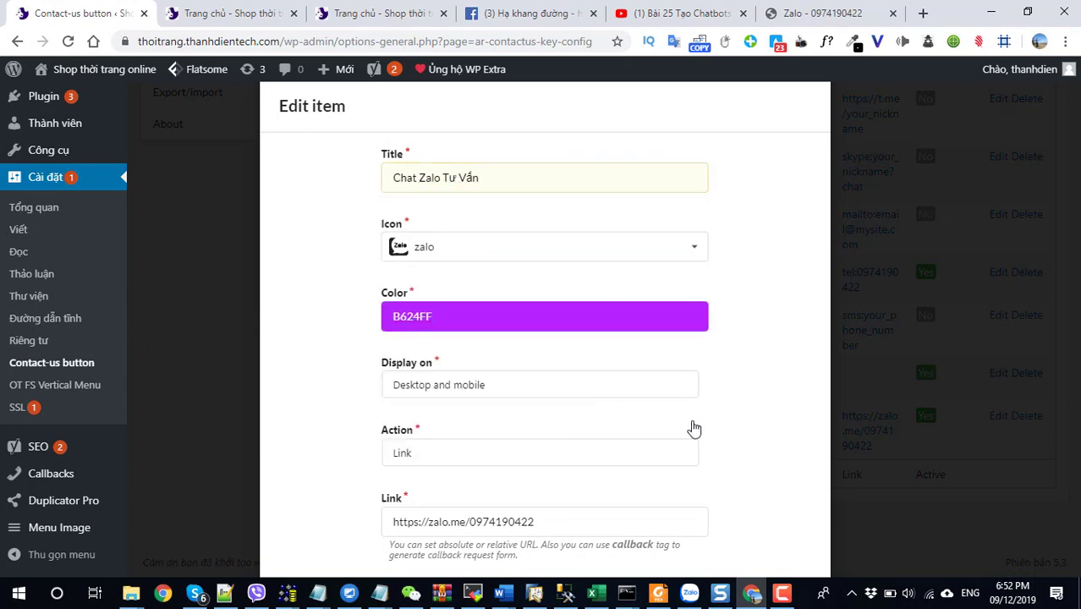
pyautogui.scroll(-4, 694, 428)
pyautogui.click(778, 550)
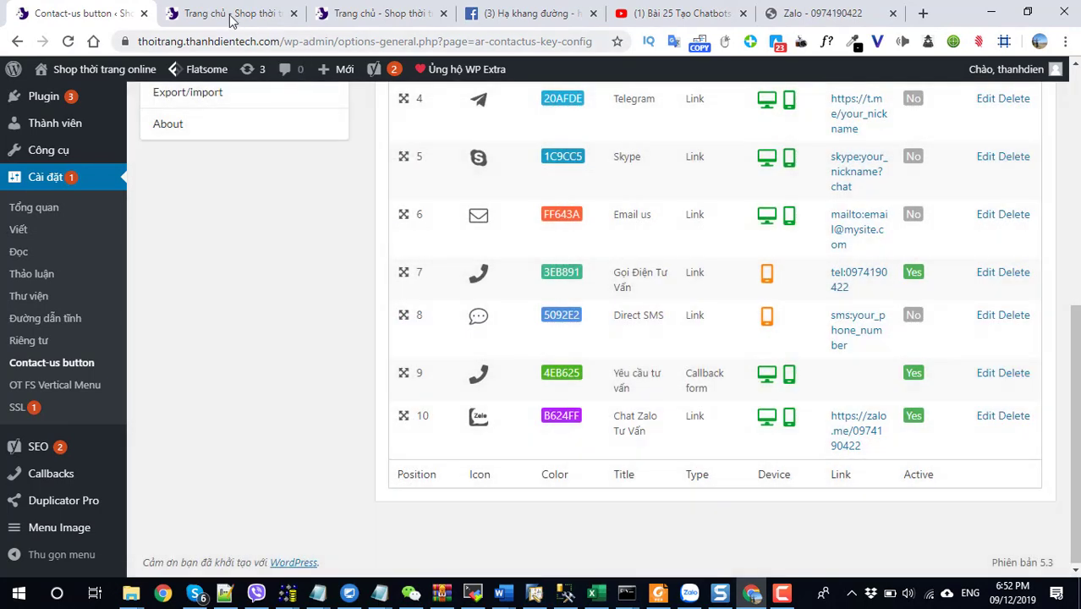
pyautogui.hotkey('ctrl', 'Tab')
pyautogui.click(67, 42)
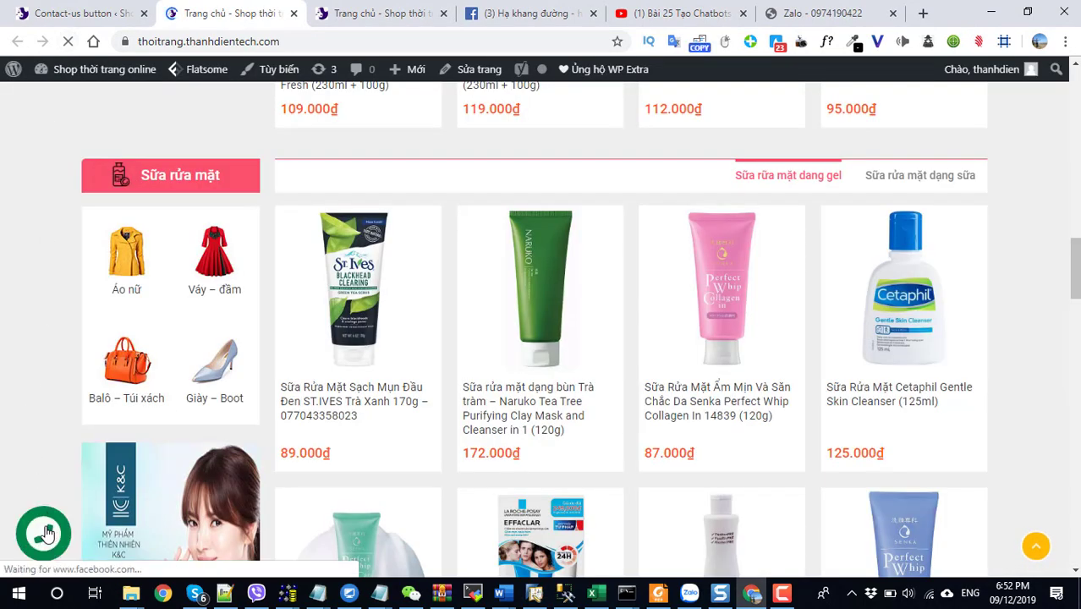
# From the storefront contact menu, open Chat Zalo Tư Vấn and download Zalo PC from zalo.me.
pyautogui.click(47, 518)
pyautogui.click(64, 468)
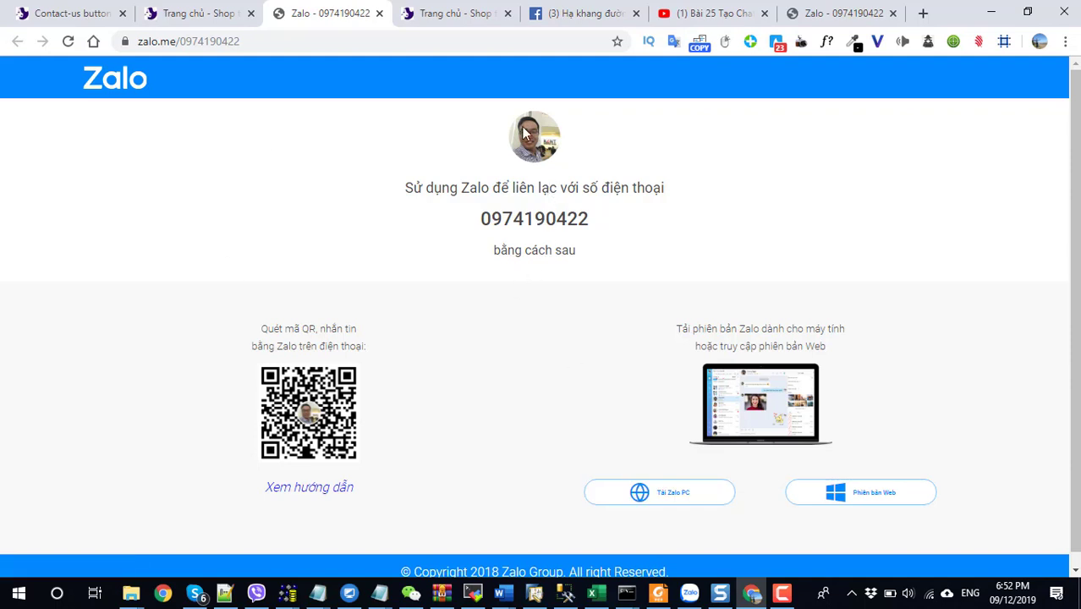
pyautogui.scroll(-1, 613, 410)
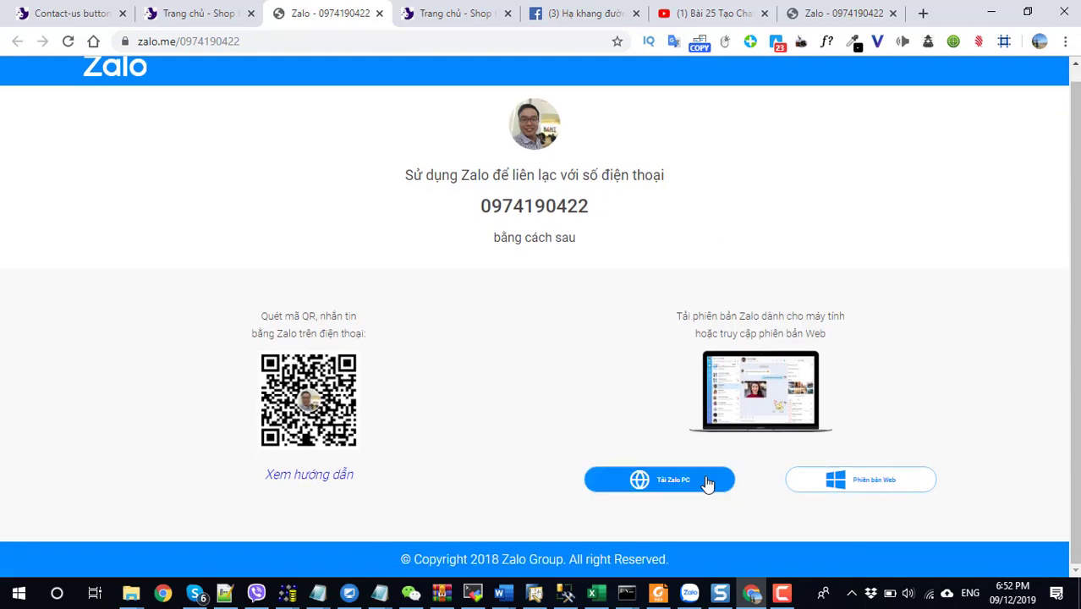
pyautogui.click(673, 480)
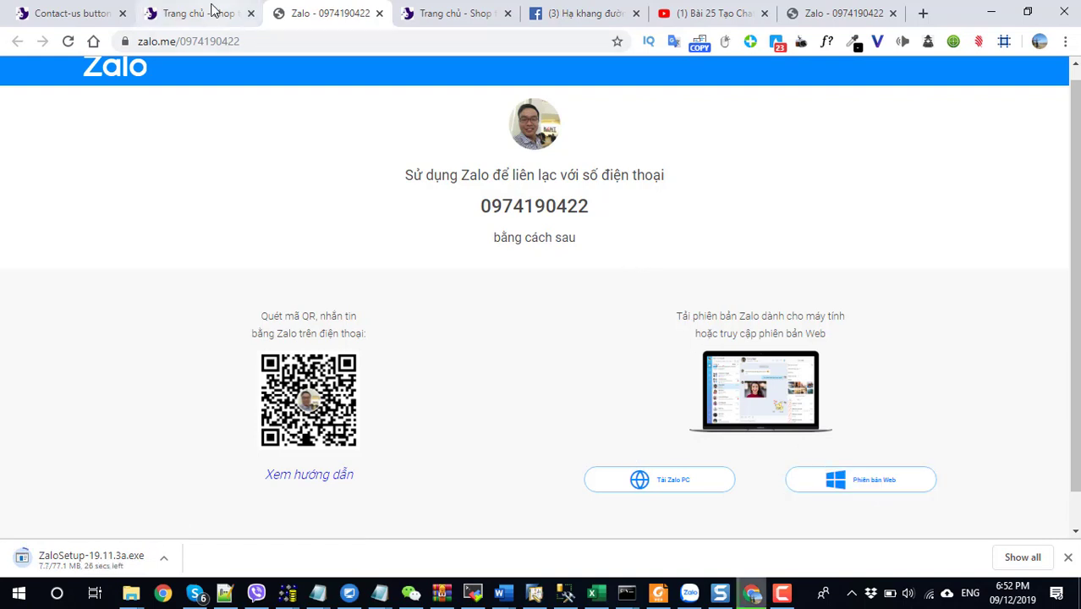
pyautogui.click(207, 13)
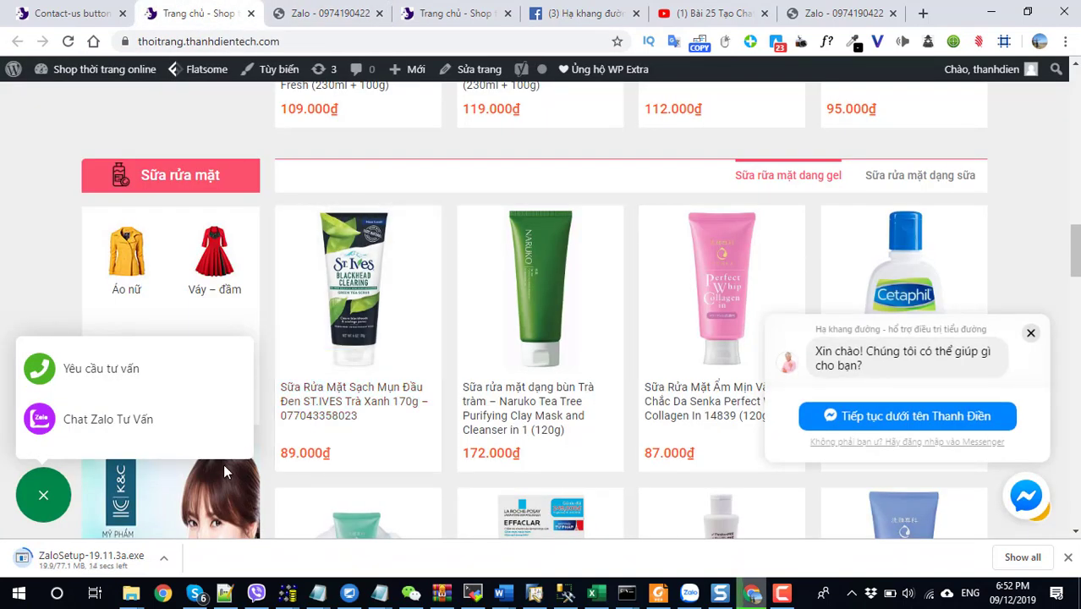
# Inspect the shop homepage in Chrome DevTools with device emulation turned on.
pyautogui.scroll(10, 631, 466)
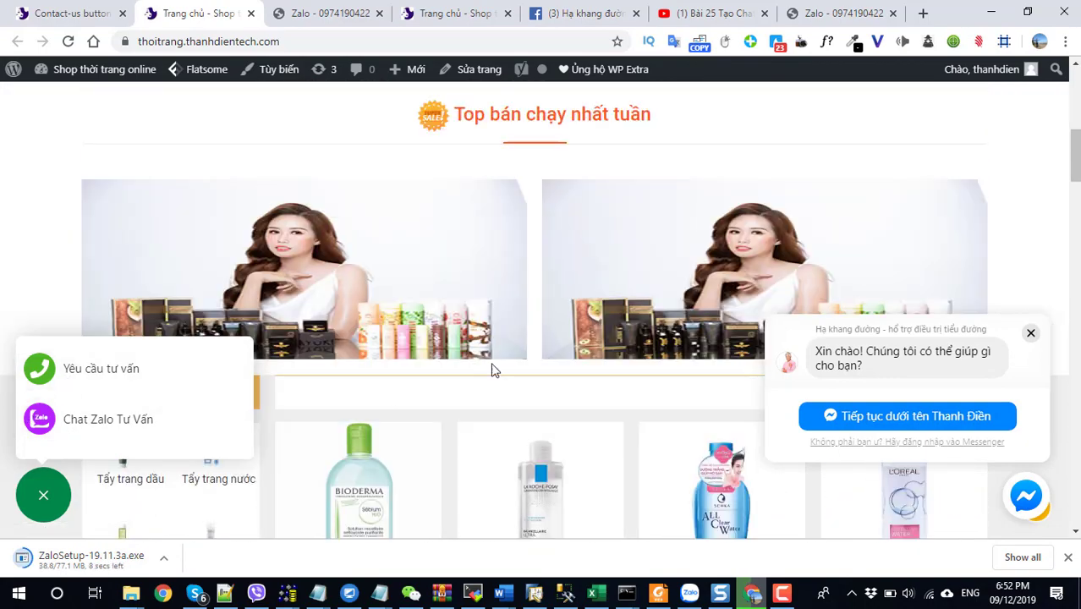
pyautogui.rightClick(506, 422)
pyautogui.click(514, 400)
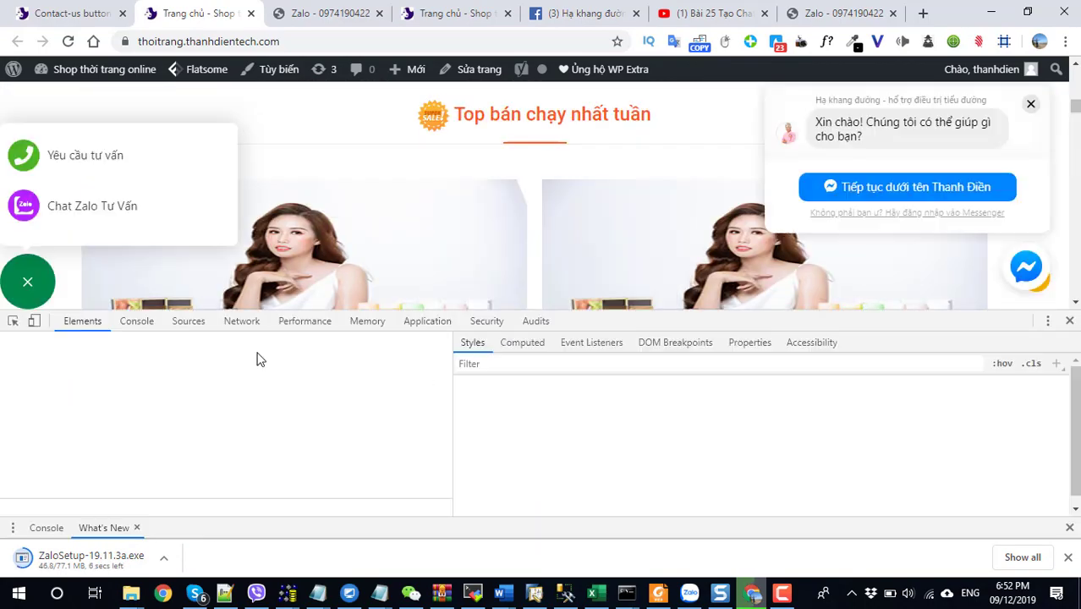
pyautogui.click(33, 321)
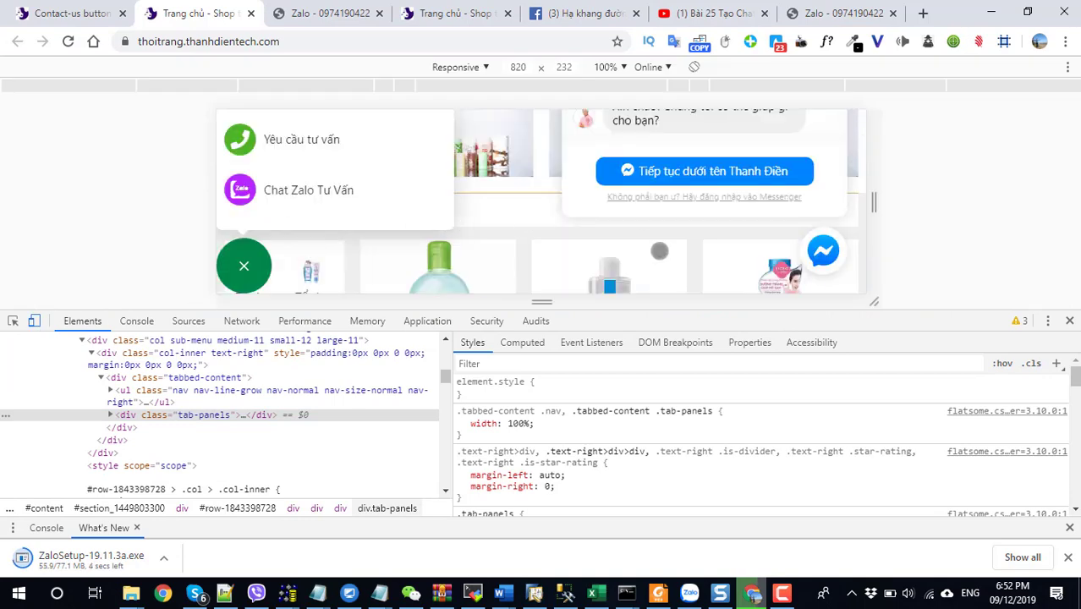
pyautogui.click(37, 322)
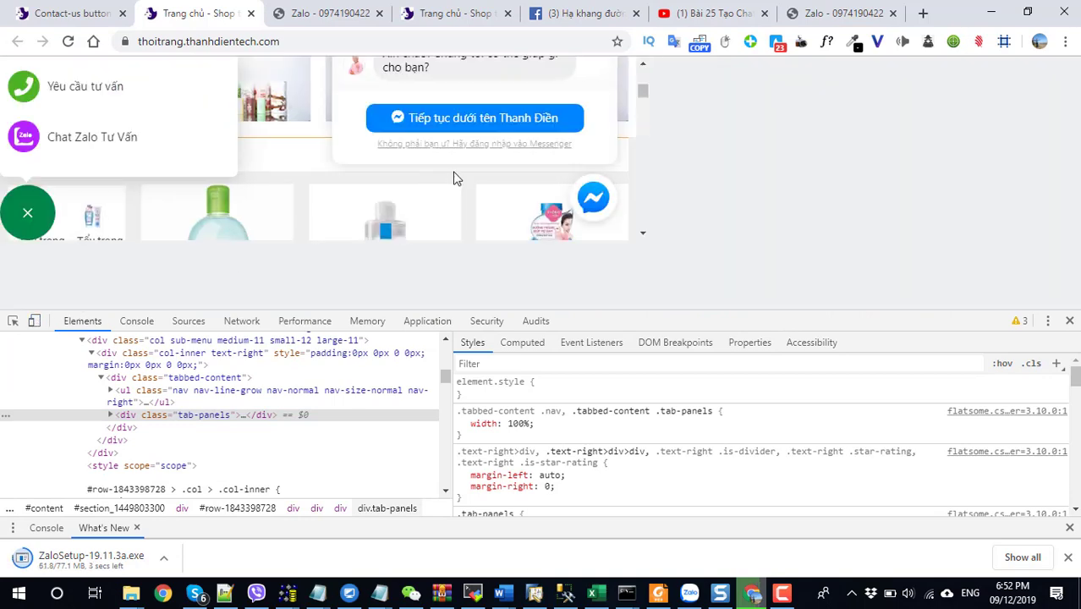
pyautogui.scroll(5, 453, 176)
pyautogui.click(32, 321)
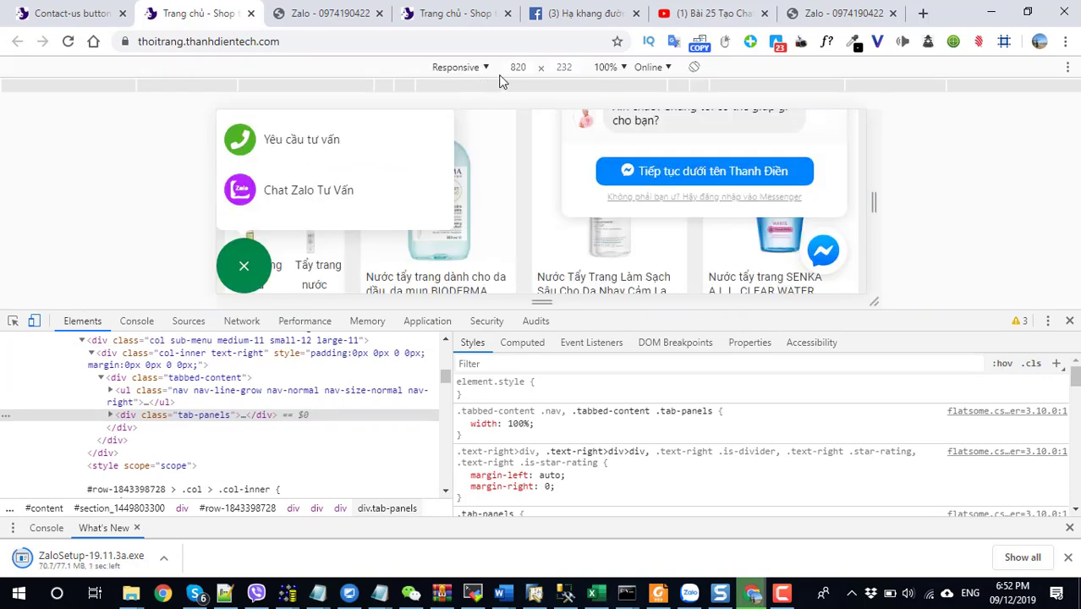
# Emulate the storefront on an iPhone 6/7/8 screen at 375 × 667.
pyautogui.click(471, 70)
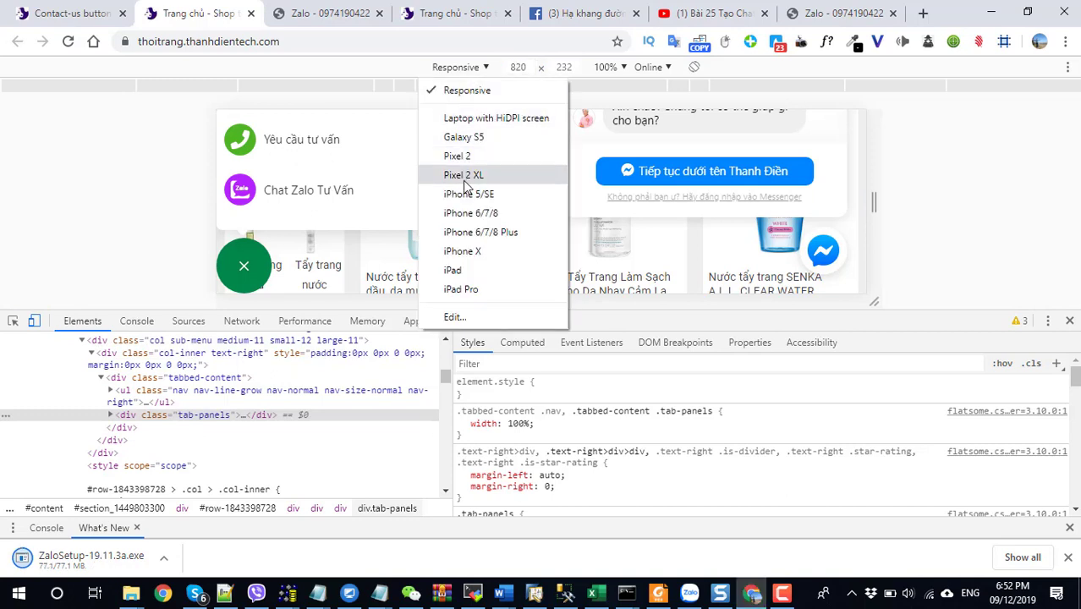
pyautogui.click(466, 218)
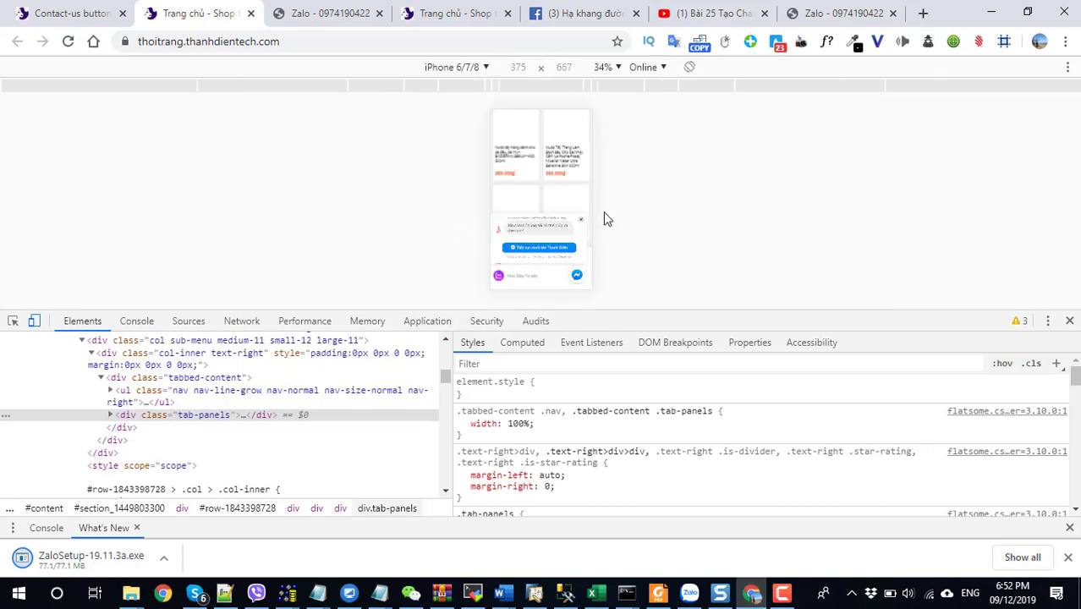
pyautogui.click(655, 71)
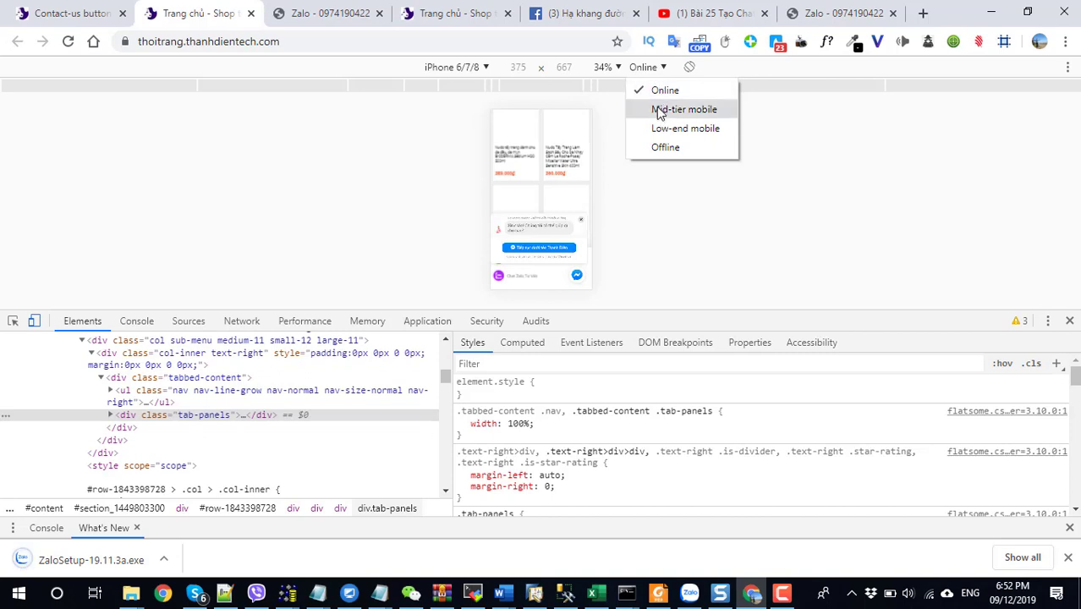
pyautogui.click(476, 71)
pyautogui.click(476, 71)
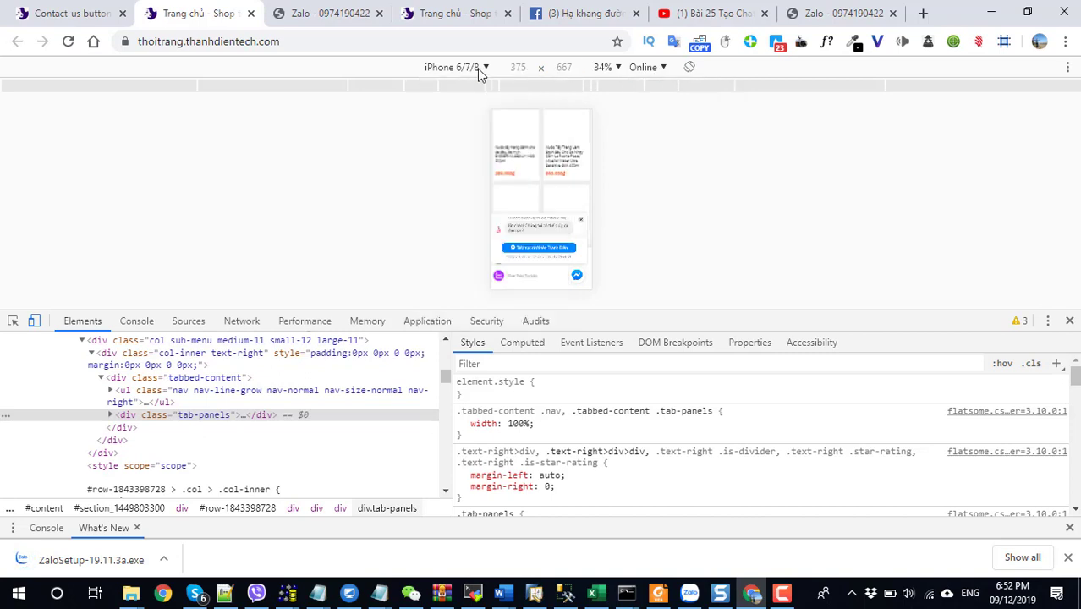